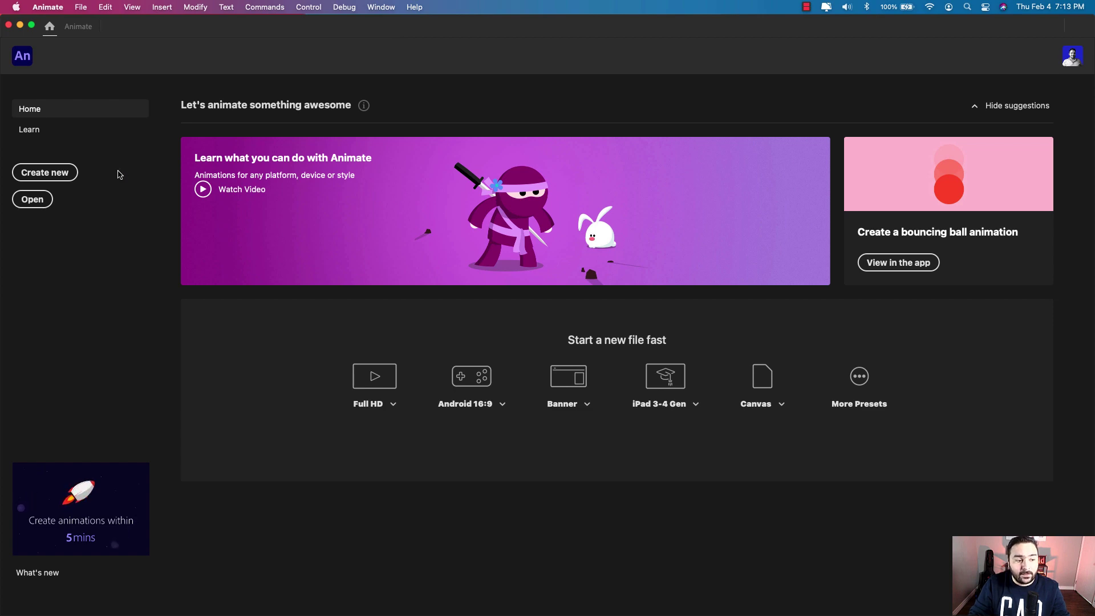
Step: Create a new Web 'Very High' 1024×768 HTML5 Canvas document at 24 fps
left_click(70, 178)
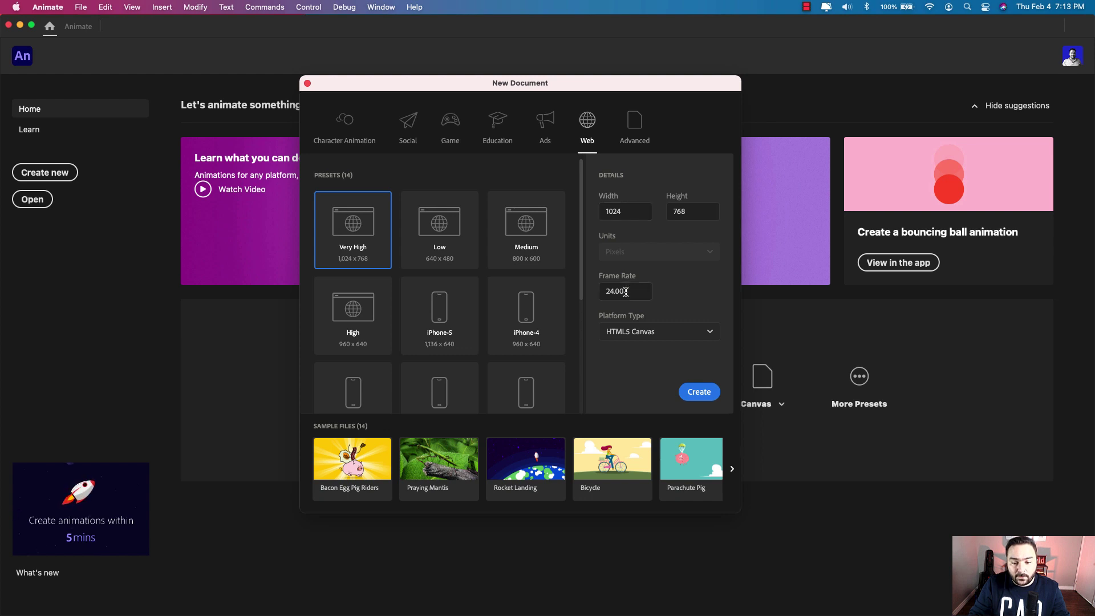
left_click(689, 332)
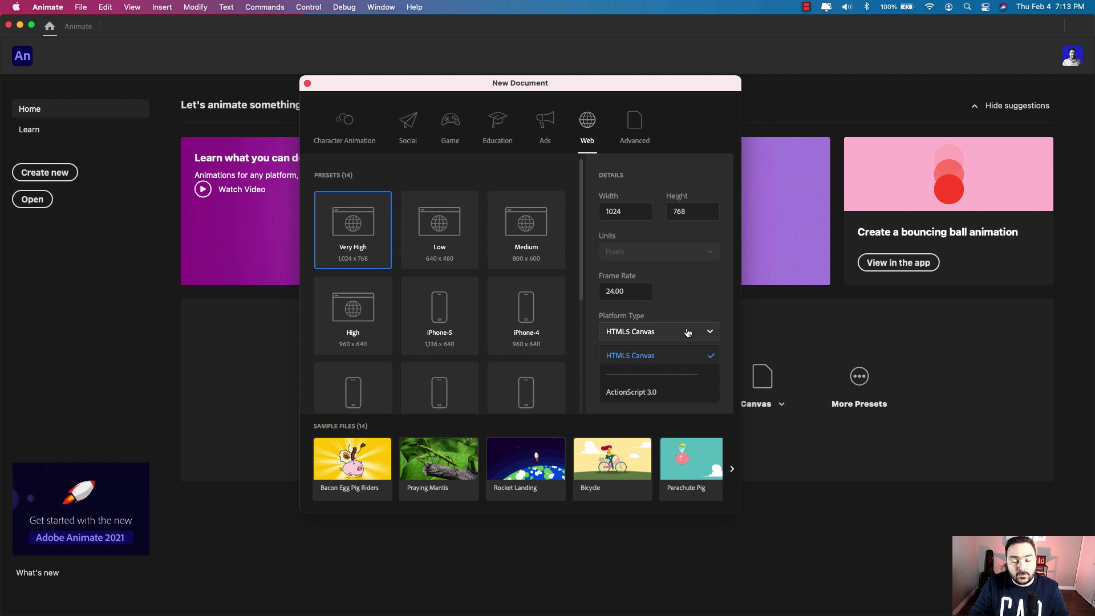
left_click(681, 333)
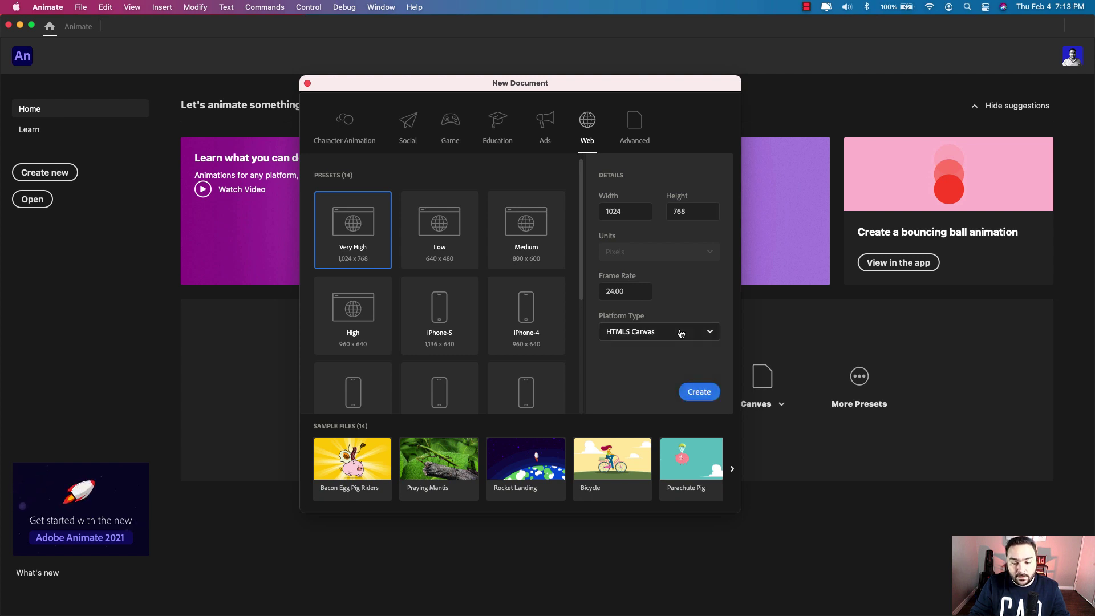
left_click(701, 391)
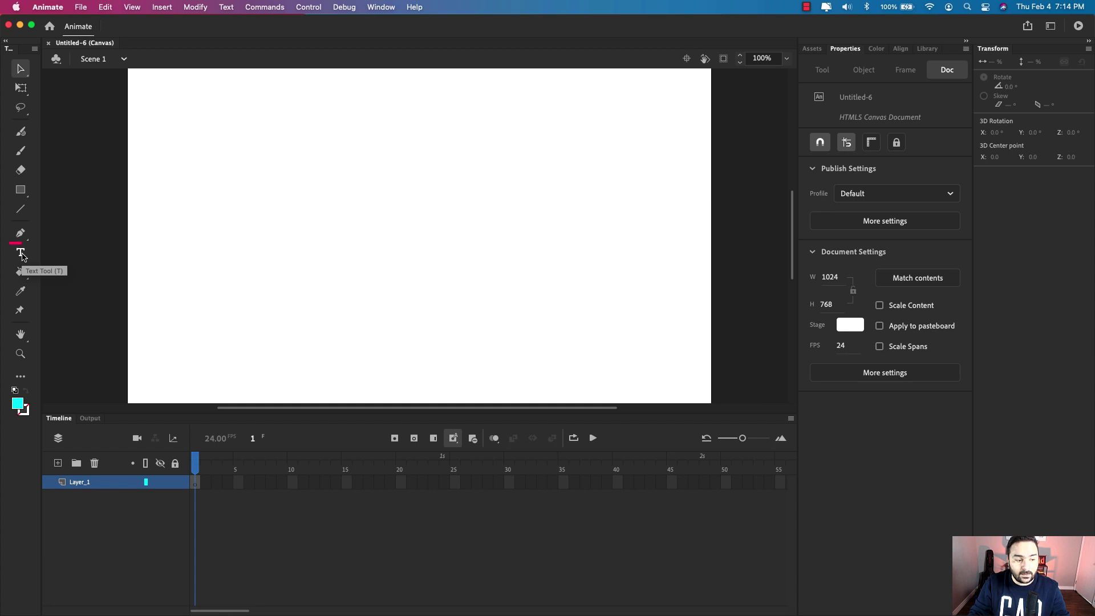
Step: Add a text field on the stage reading 'Welcome!' in cyan Pacifico
left_click(21, 253)
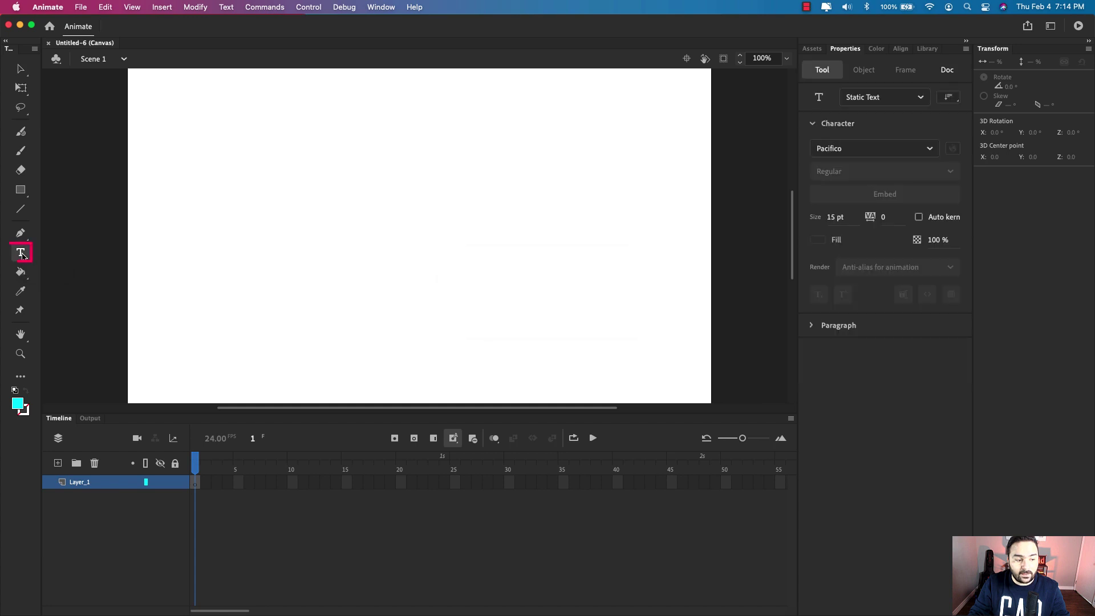
left_click(373, 183)
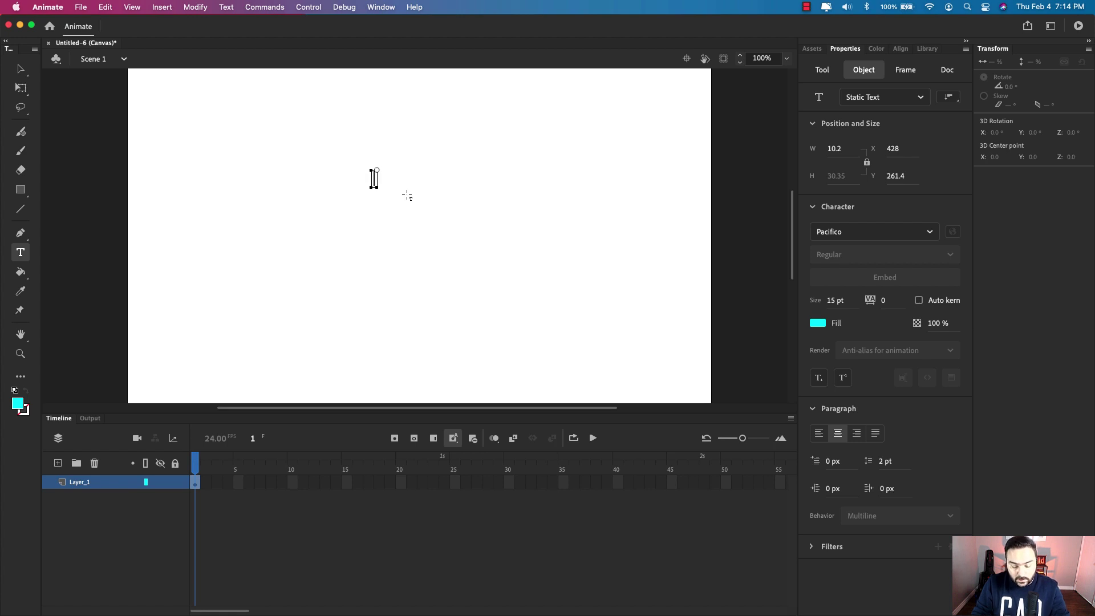
type("Welcome!")
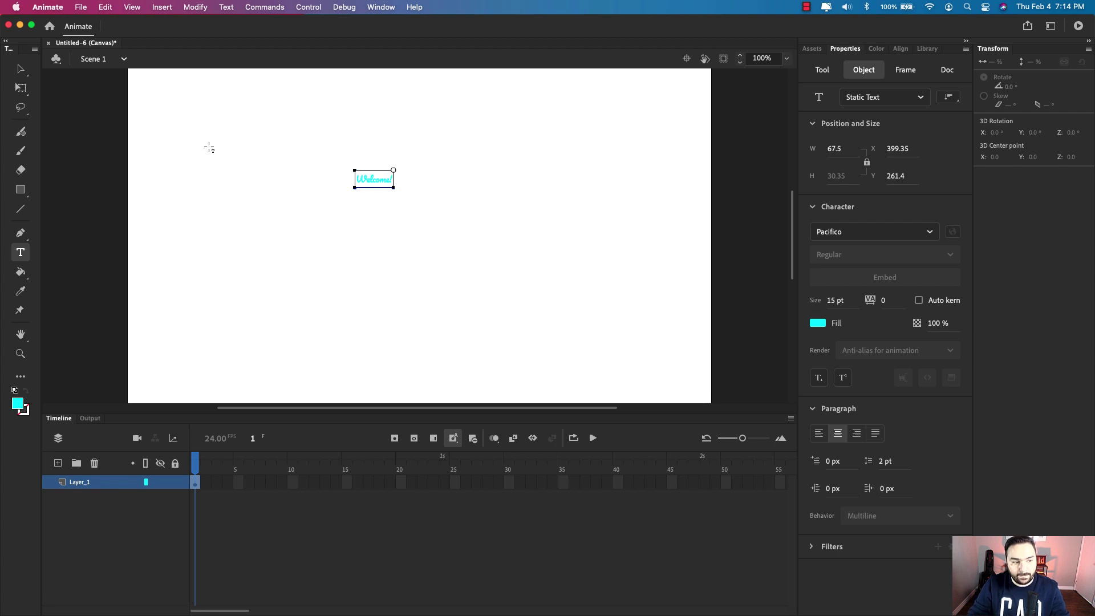
Step: Scale the Welcome! text up through the Transform fields to roughly 1001%
left_click(21, 70)
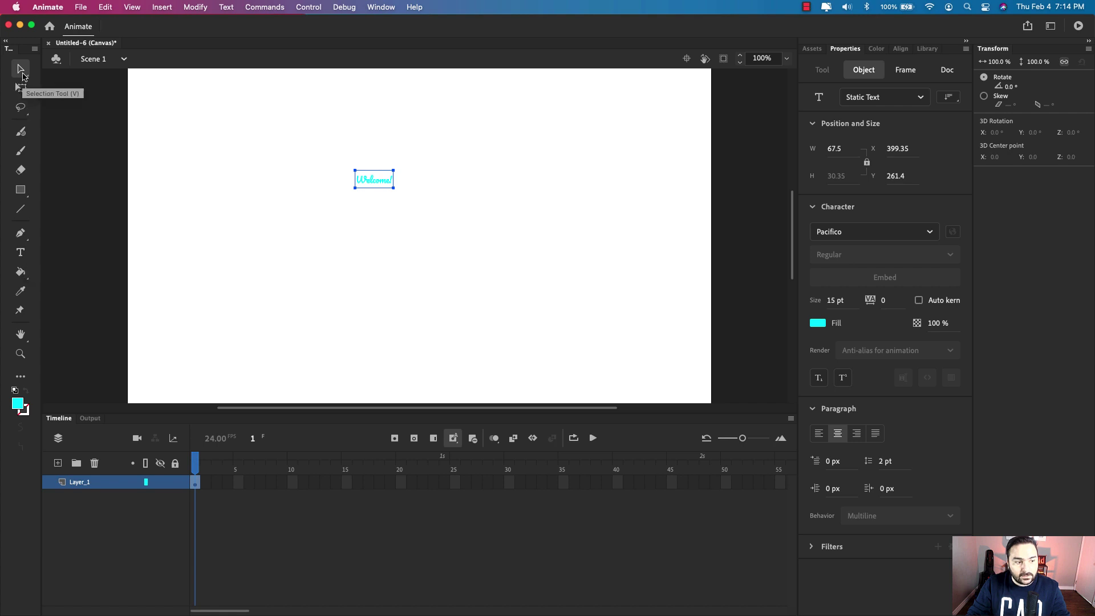
left_click_drag(365, 178, 400, 221)
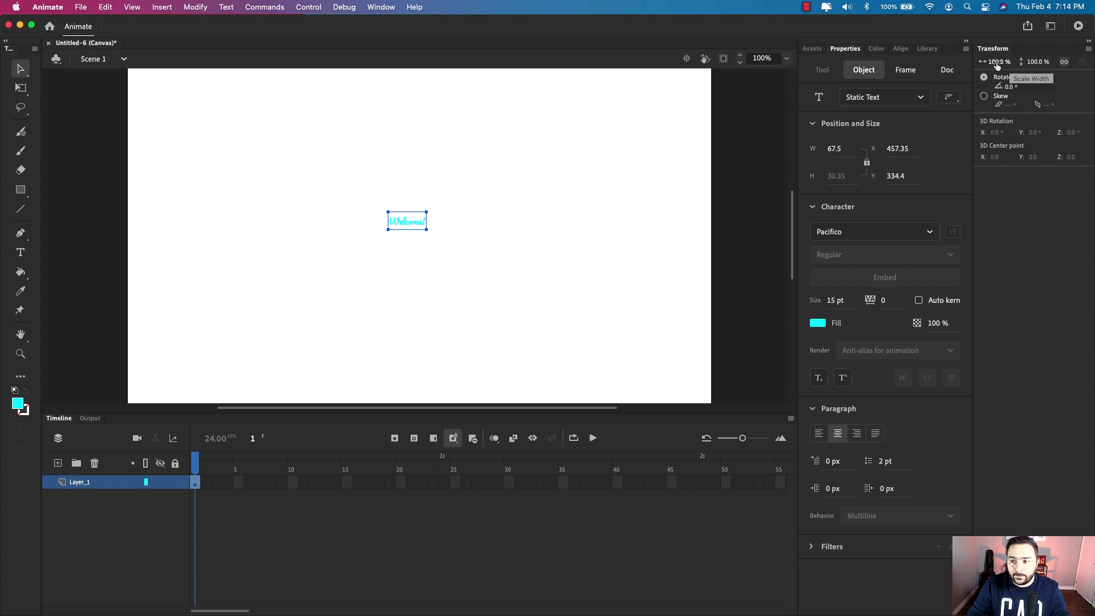
left_click_drag(996, 66, 1088, 68)
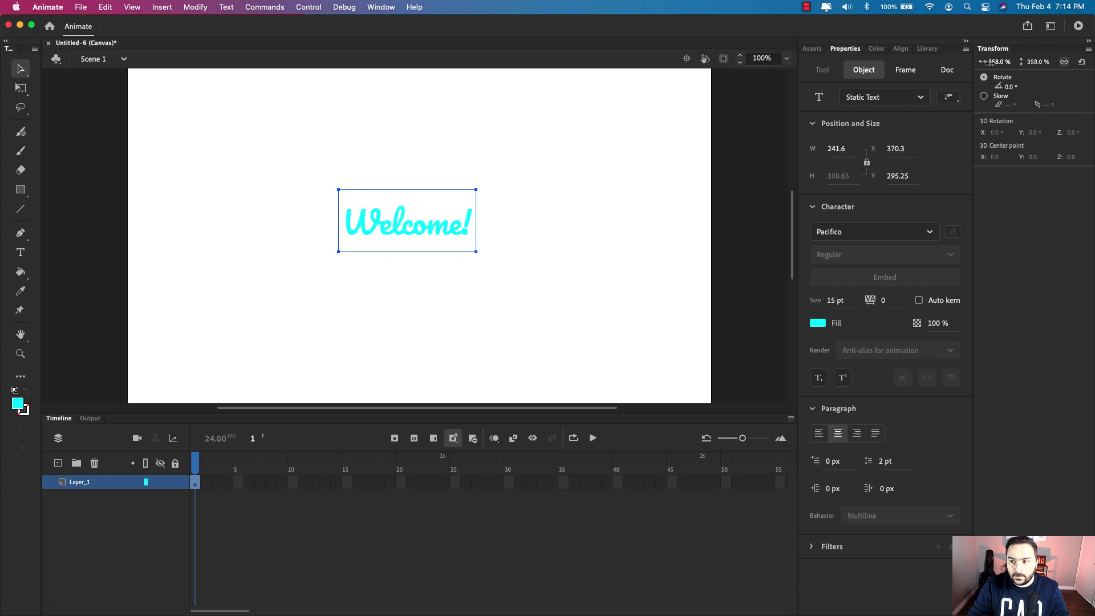
left_click_drag(991, 62, 1087, 68)
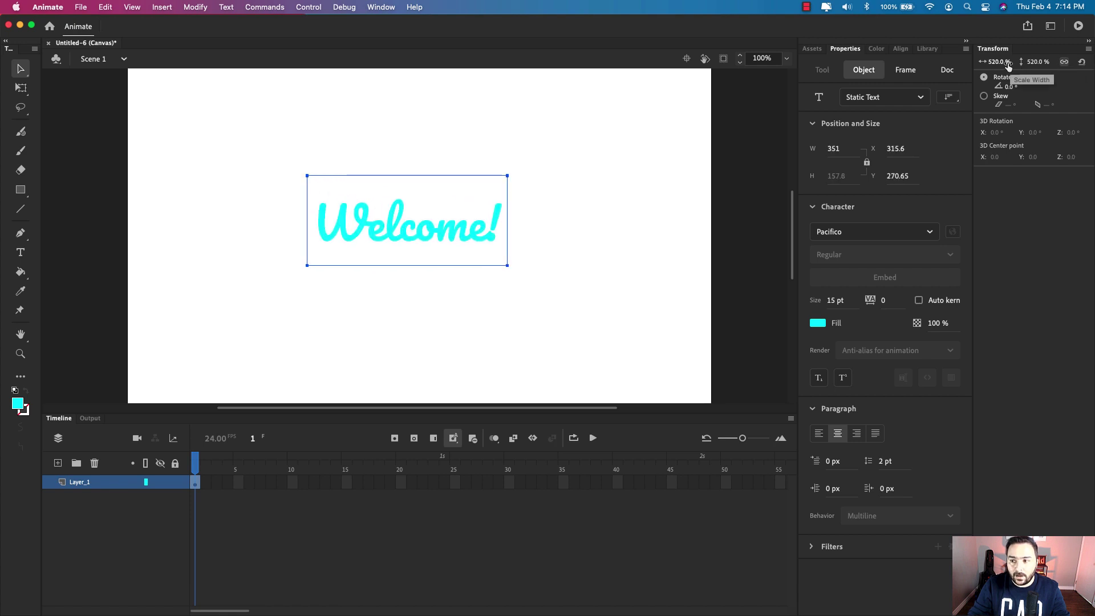
left_click_drag(997, 62, 1019, 64)
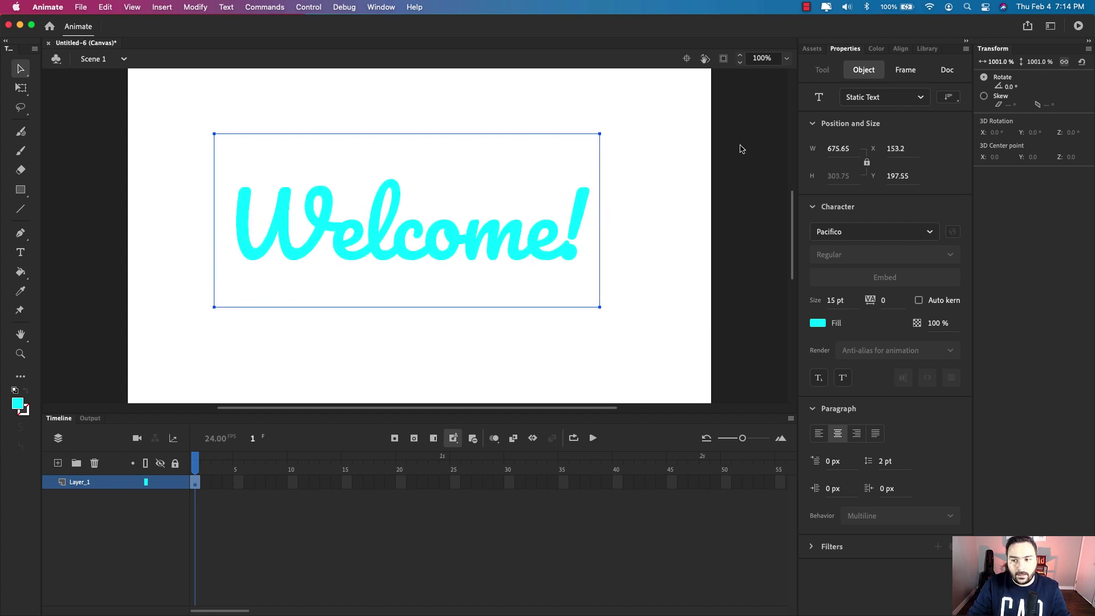
Step: Centre the text horizontally and vertically on the stage using the Align panel
left_click(902, 49)
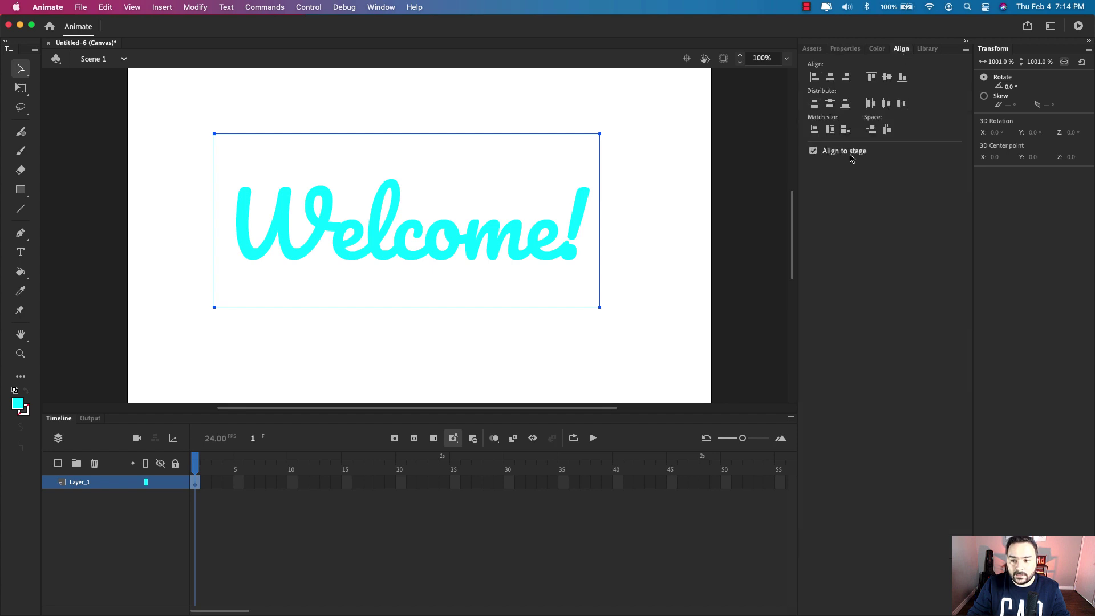
left_click(847, 78)
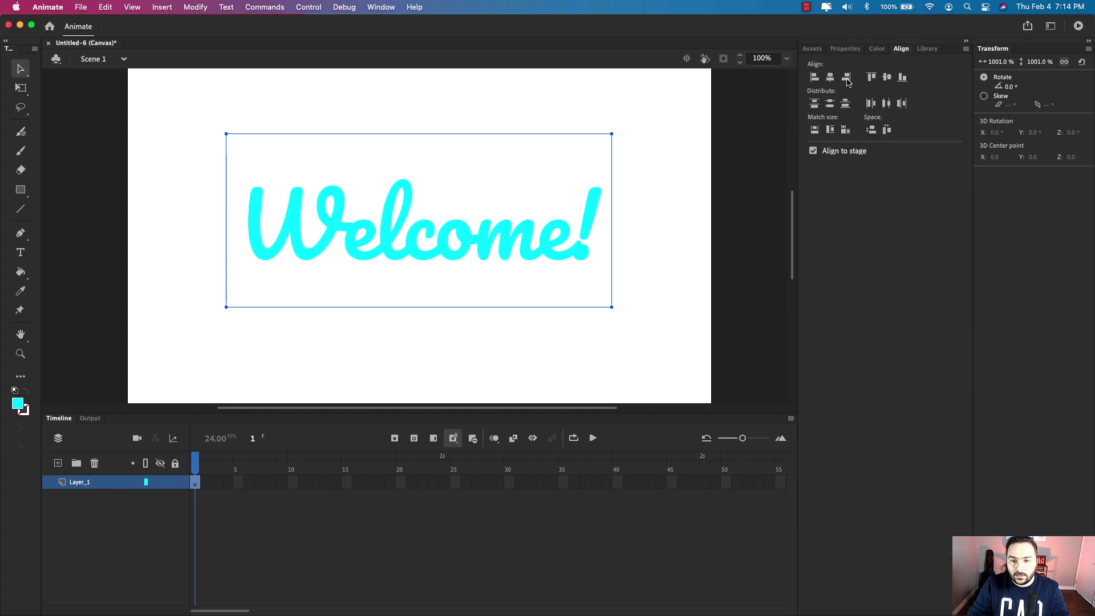
left_click(886, 78)
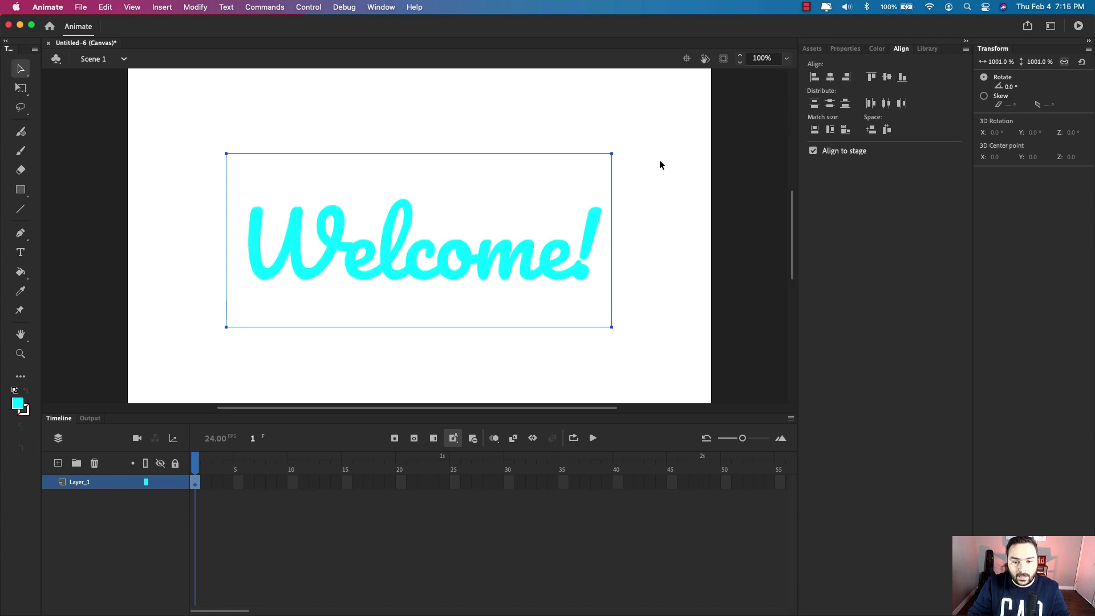
left_click(647, 188)
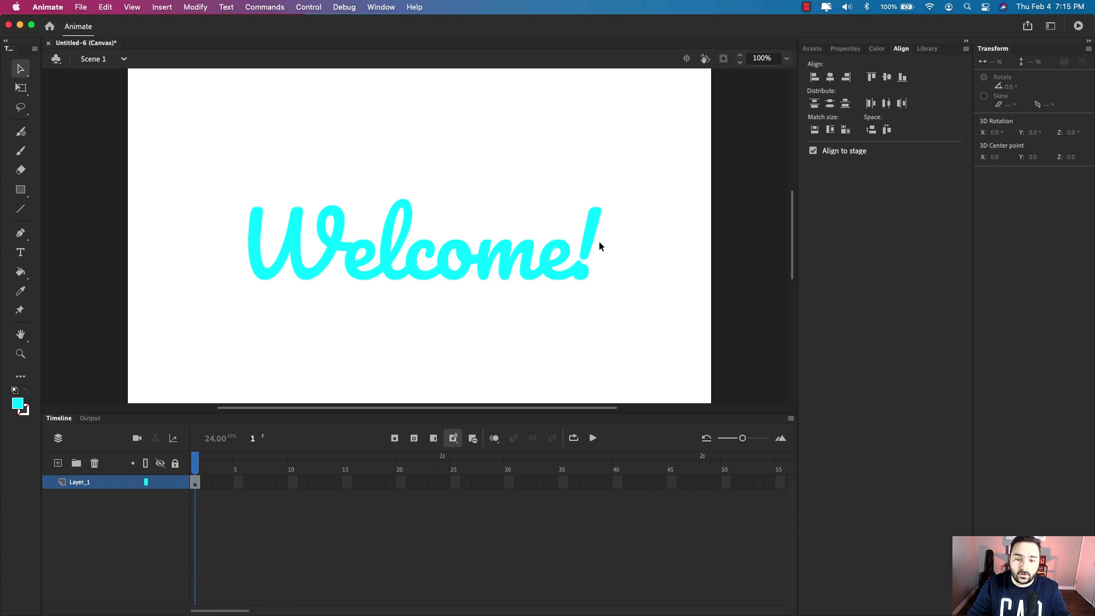
Step: Select all the Welcome! letters and set their letter spacing to 2 in Character properties
double_click(450, 257)
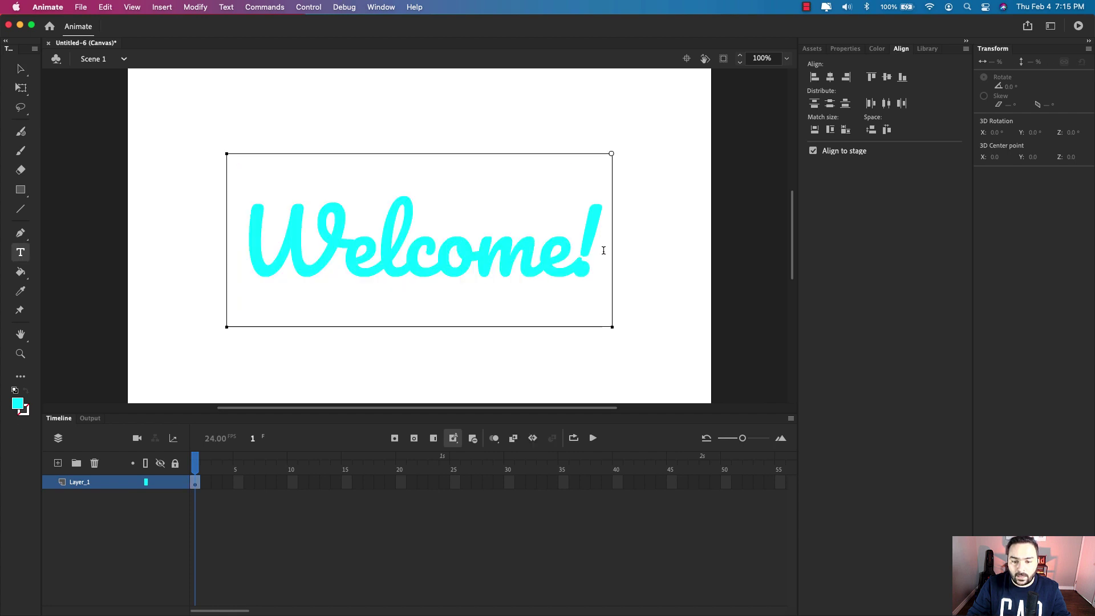
left_click_drag(607, 250, 246, 254)
left_click(845, 50)
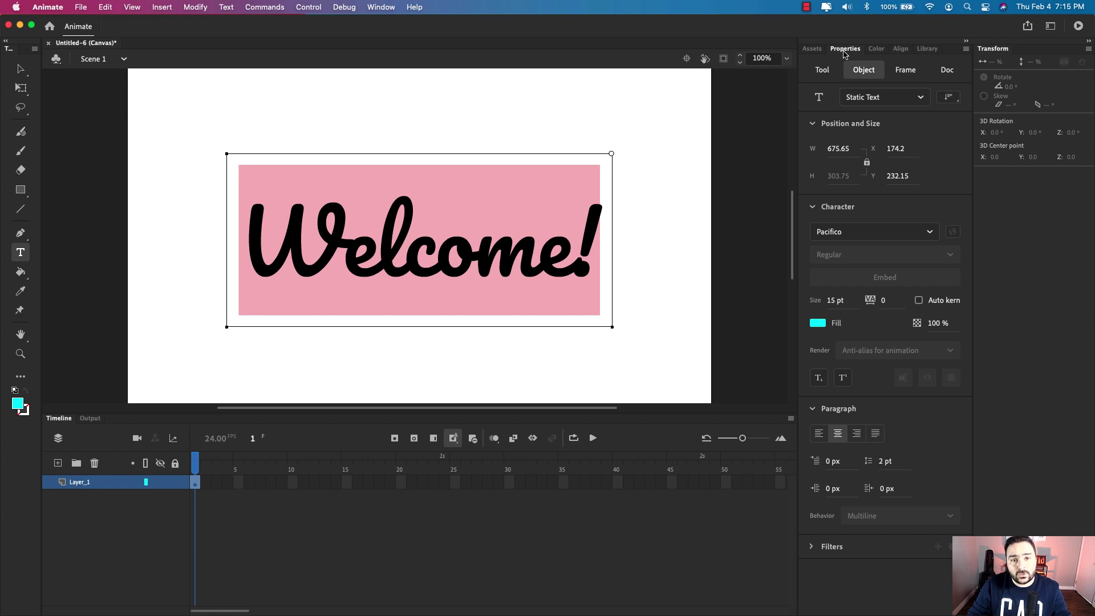
left_click(556, 236)
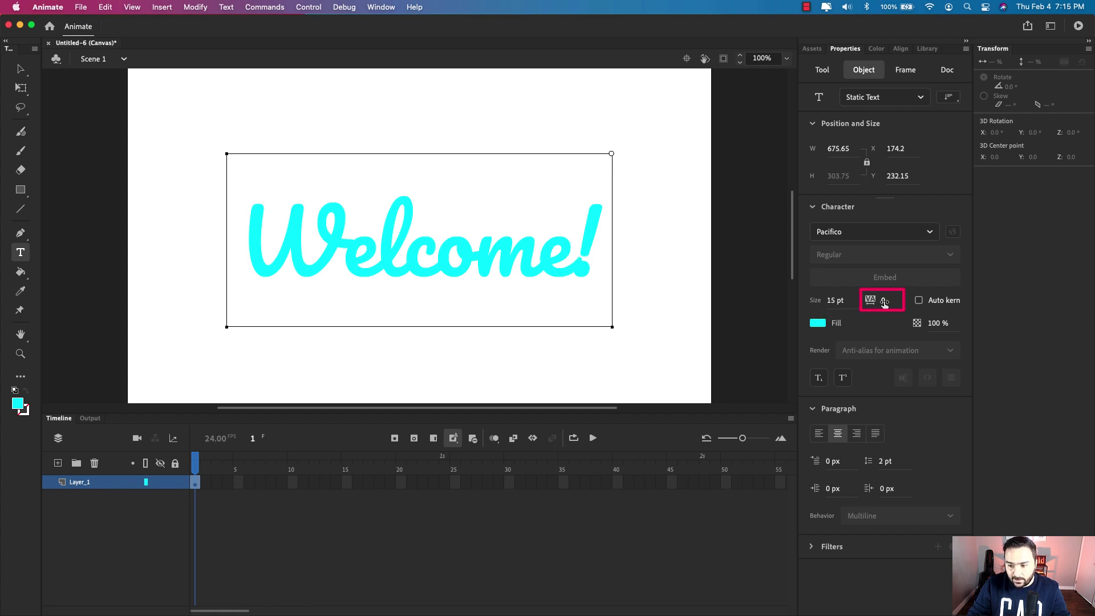
left_click_drag(884, 300, 886, 301)
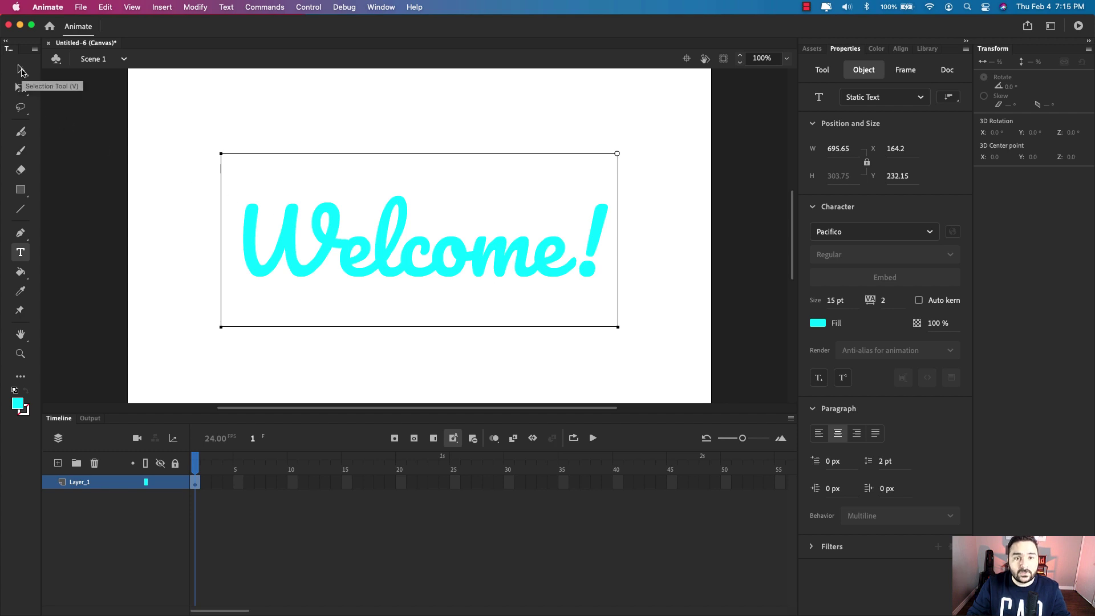
left_click(20, 69)
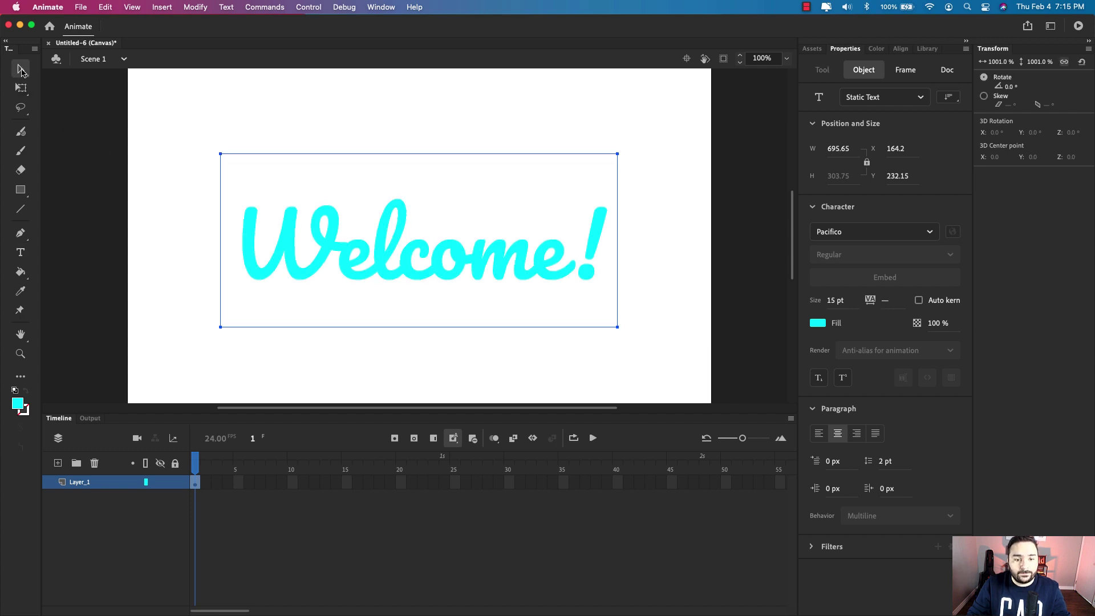
left_click(289, 109)
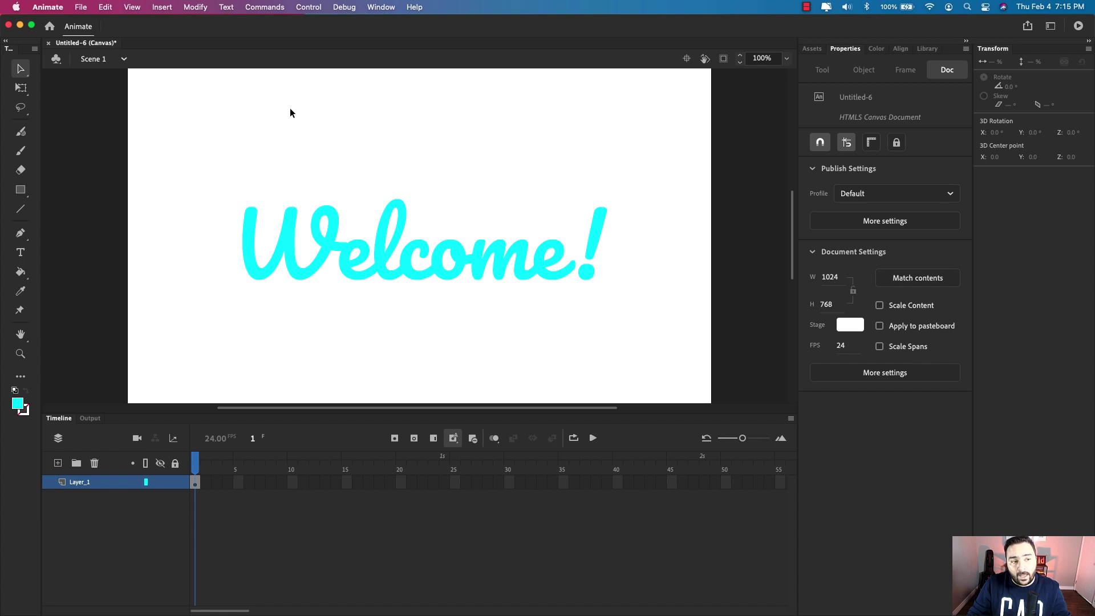
Step: Apply Modify > Break Apart twice to the Welcome! text so it becomes a shape
left_click(195, 7)
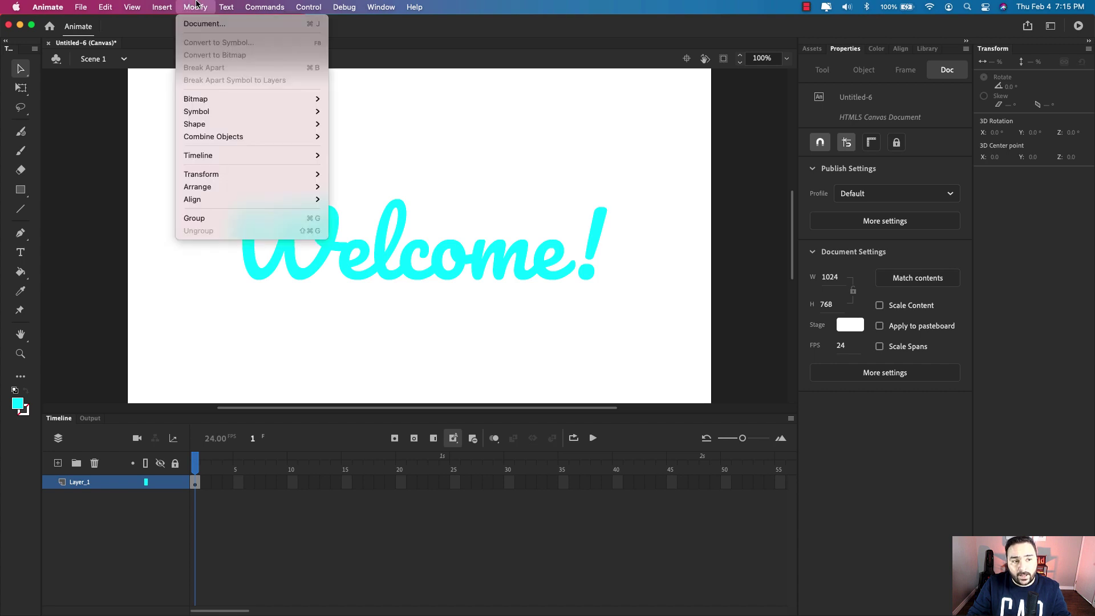
left_click(420, 251)
left_click(427, 251)
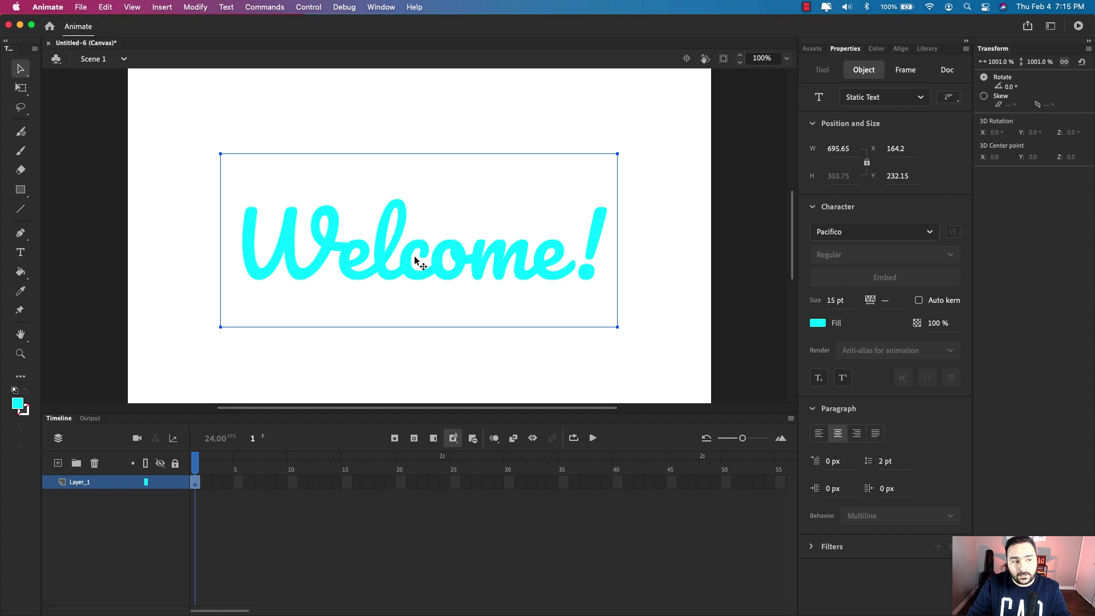
left_click(195, 6)
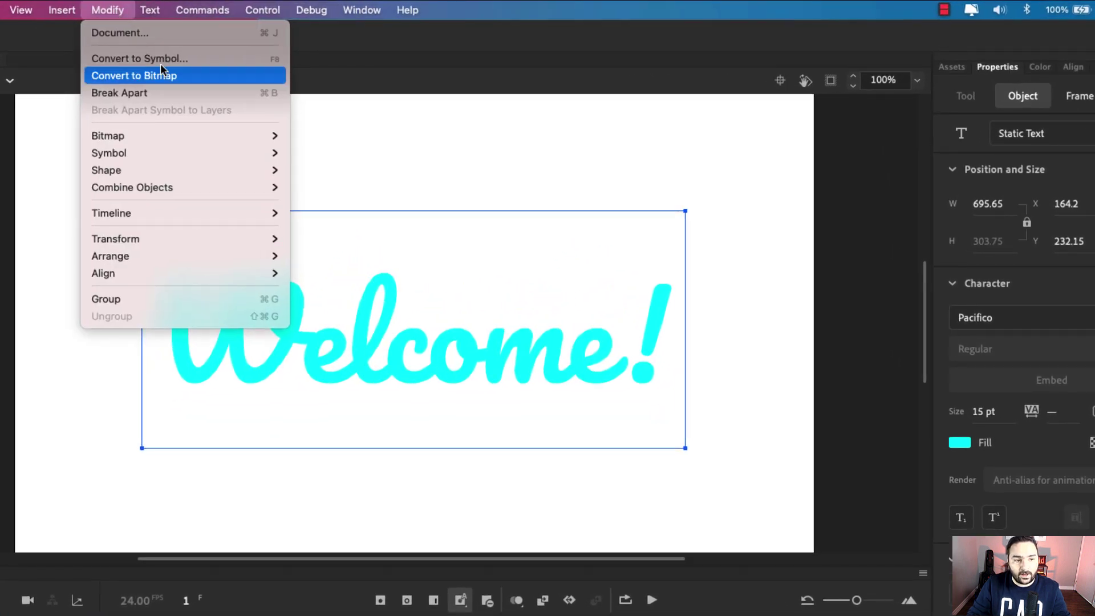
left_click(189, 93)
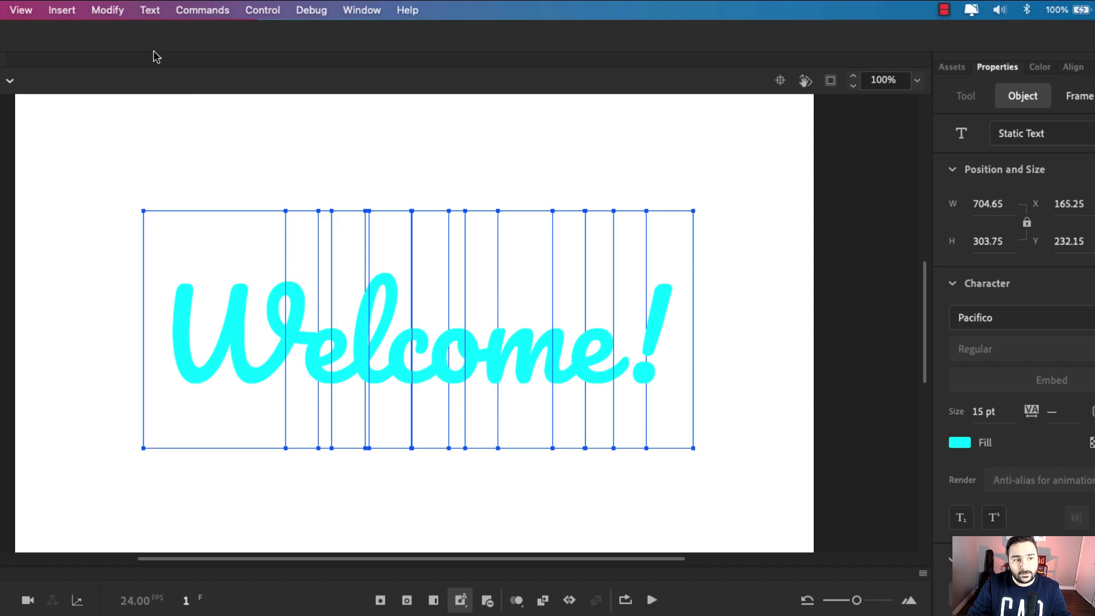
left_click(108, 10)
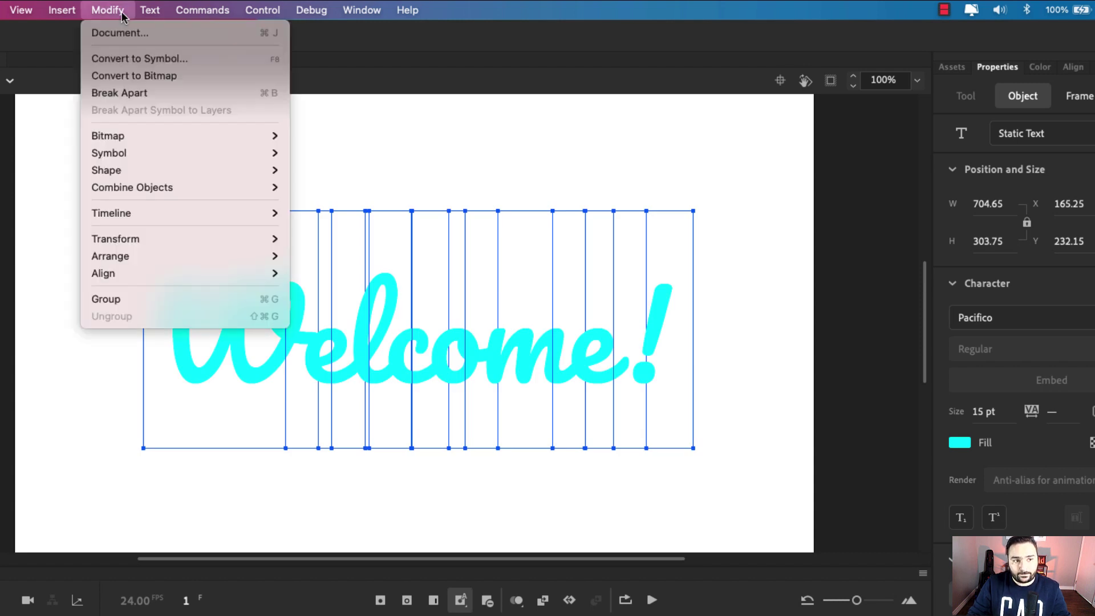
left_click(141, 93)
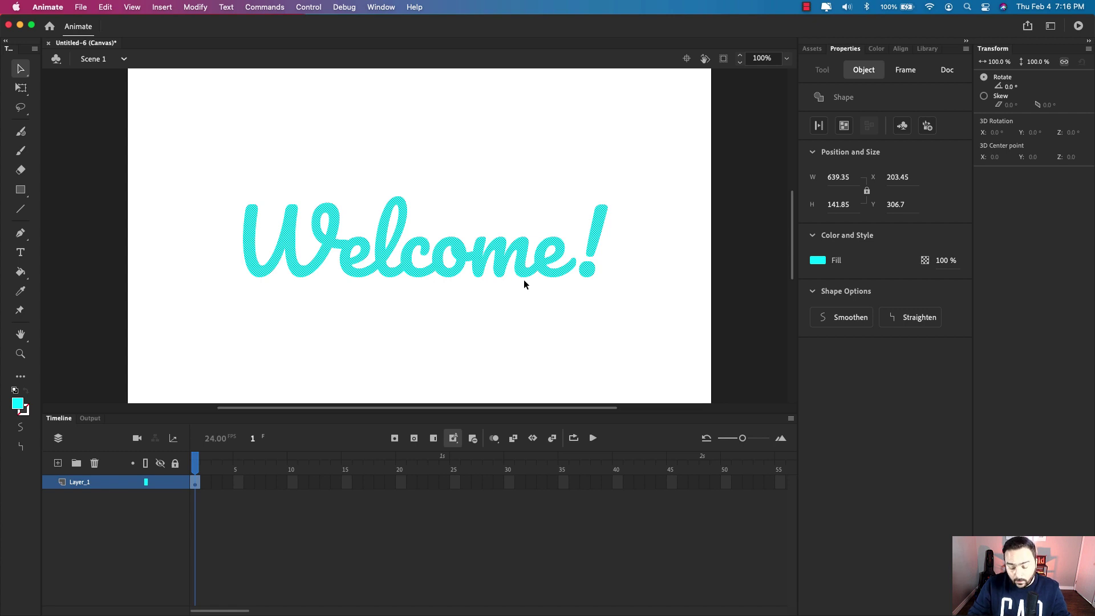
Step: Zoom the stage to 200% and set the Eraser tool's size to 15
key("super+equal")
left_click_drag(563, 286, 511, 275)
scroll(511, 275, "right", 3)
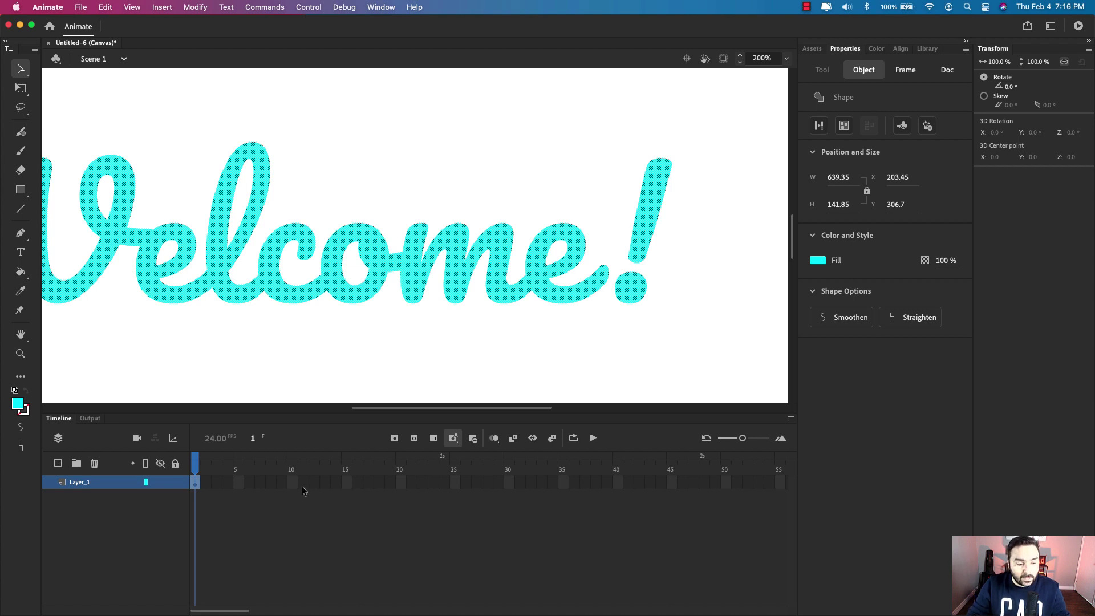
left_click(26, 175)
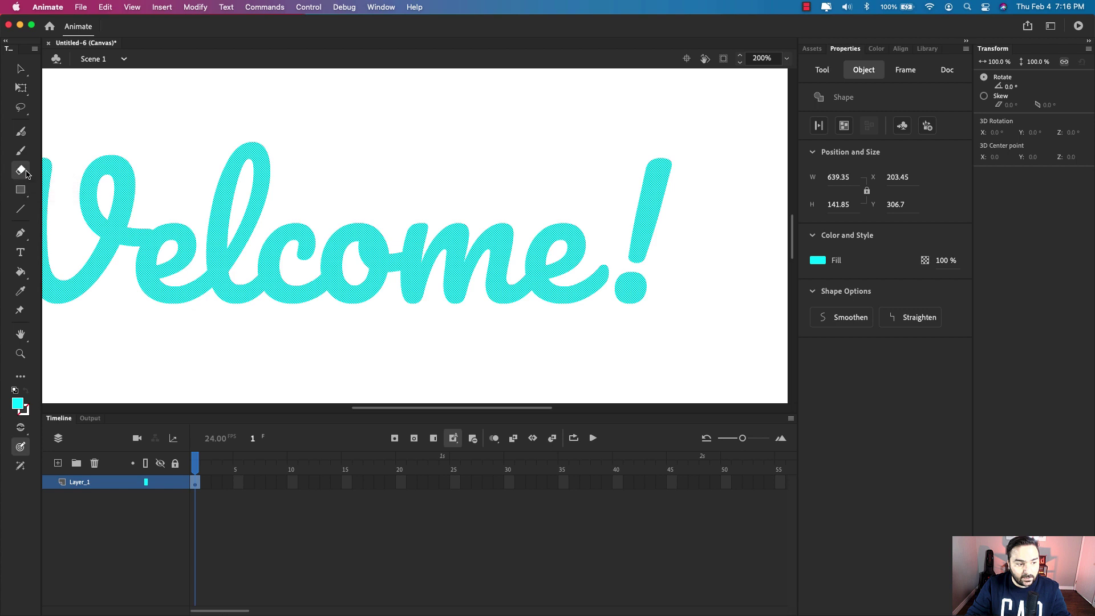
left_click(823, 71)
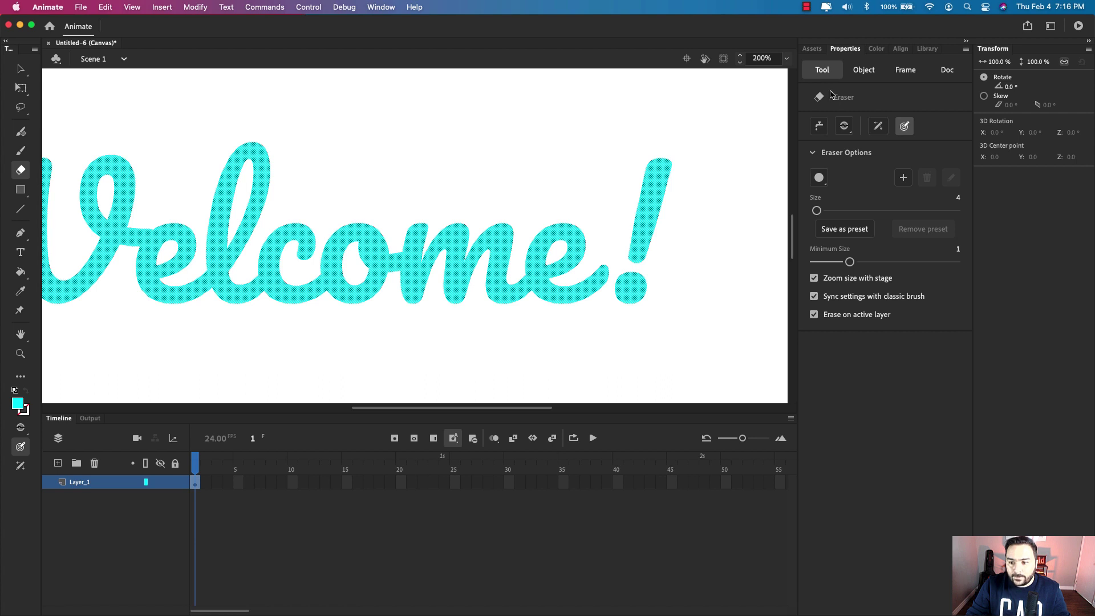
mouse_move(817, 210)
left_mouse_down()
mouse_move(861, 212)
mouse_move(823, 214)
left_mouse_up()
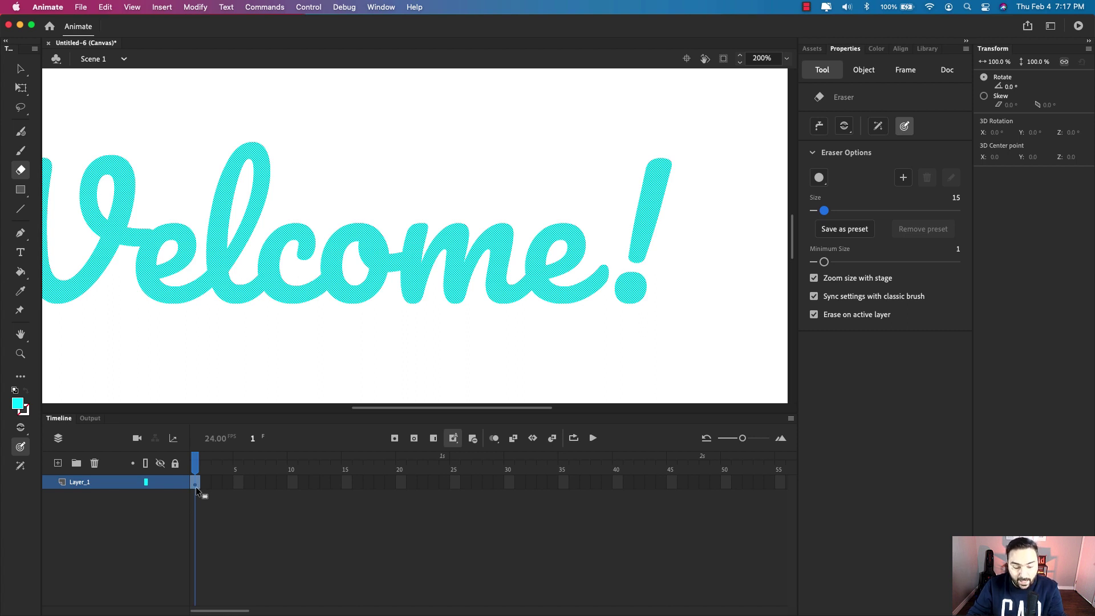
Step: Add keyframes 2 and 3, erasing the exclamation mark's dot and lower stroke
key("F6")
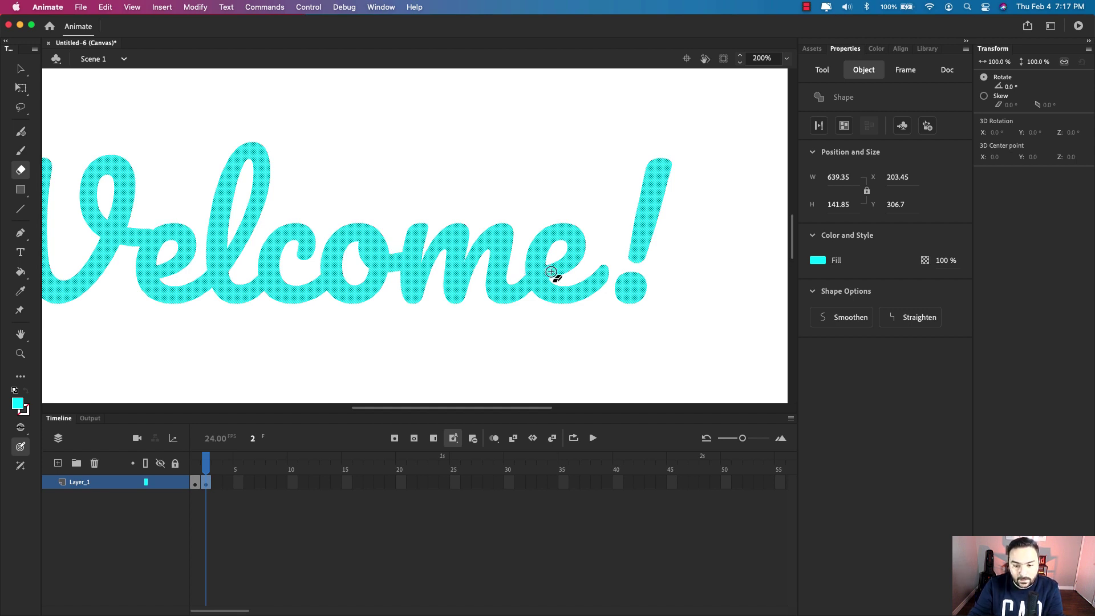
mouse_move(628, 289)
left_mouse_down()
mouse_move(622, 279)
mouse_move(643, 296)
mouse_move(625, 298)
mouse_move(637, 288)
left_mouse_up()
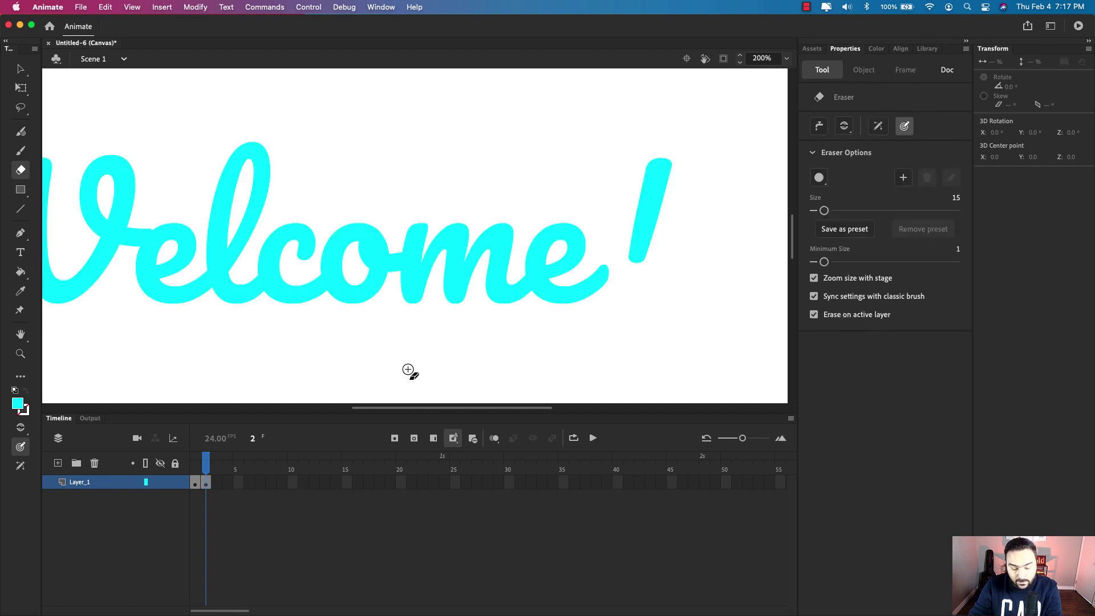
key("F6")
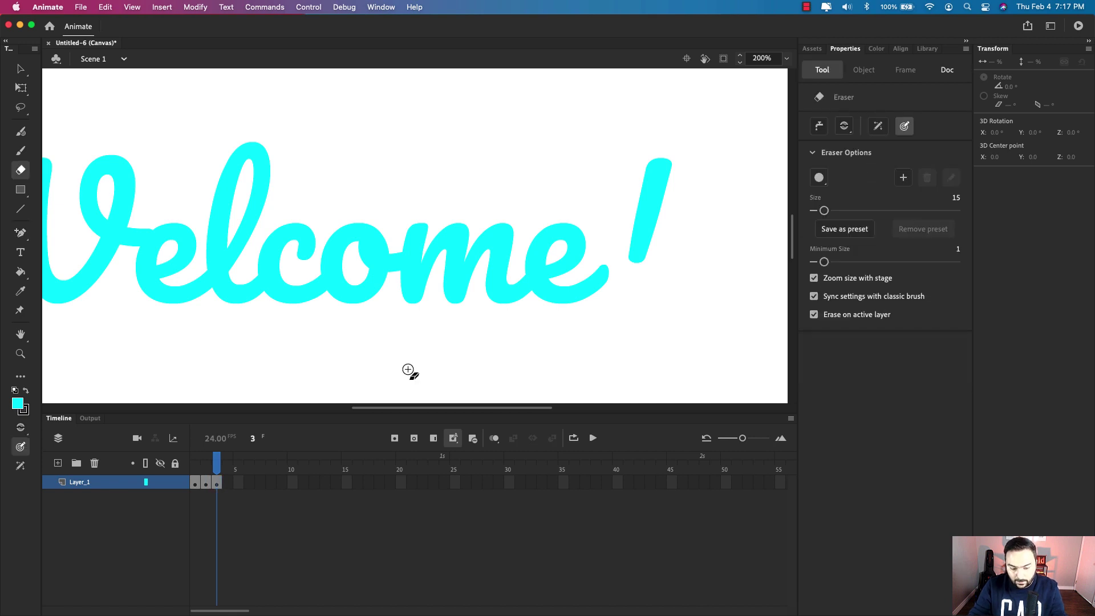
key("super+z")
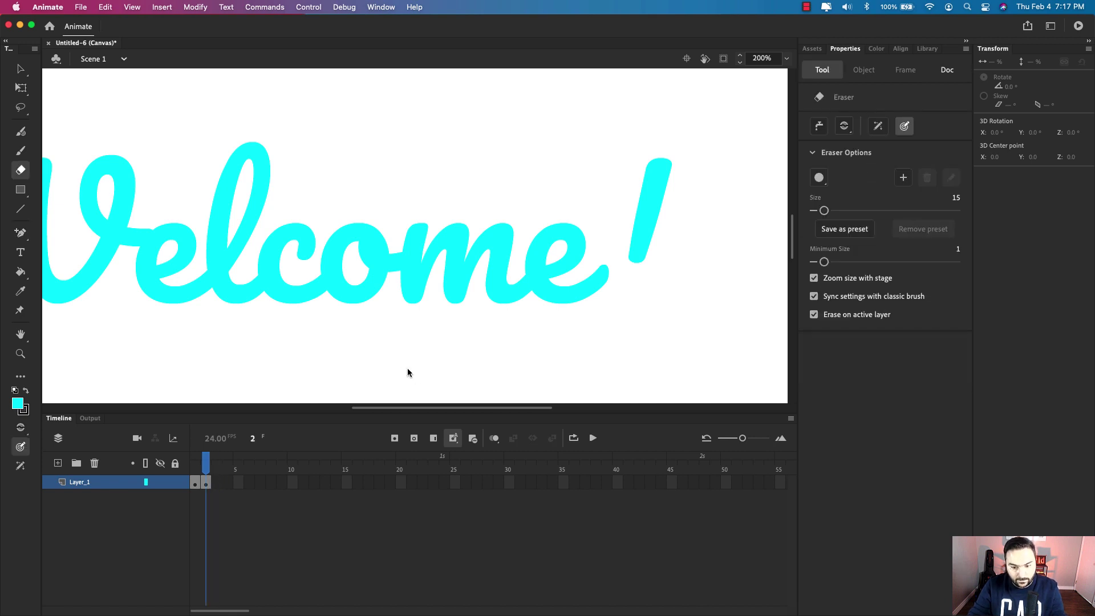
key("F6")
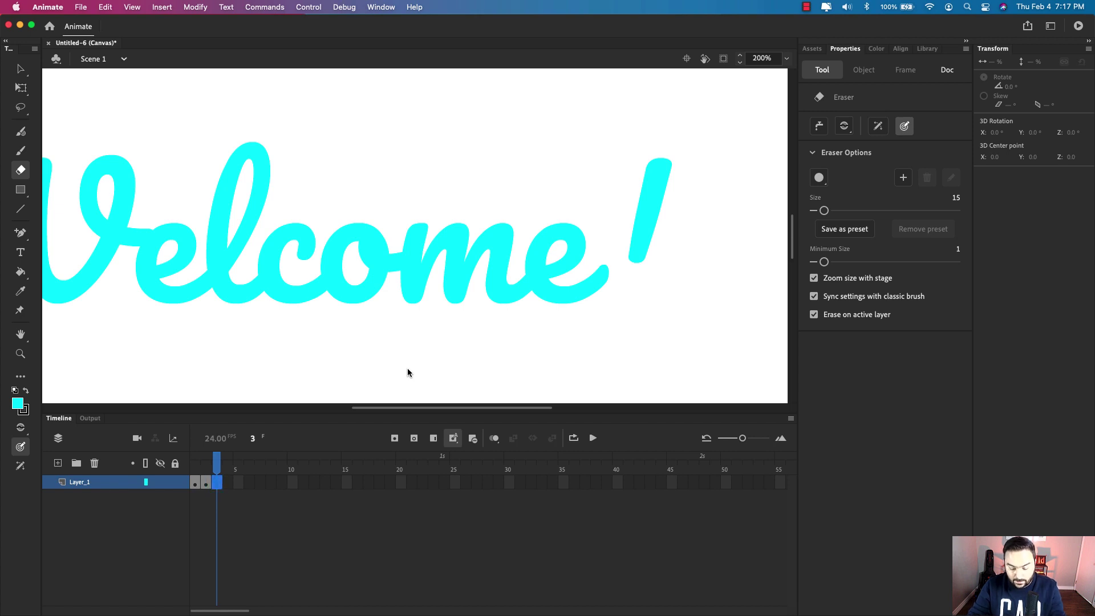
key("super+equal")
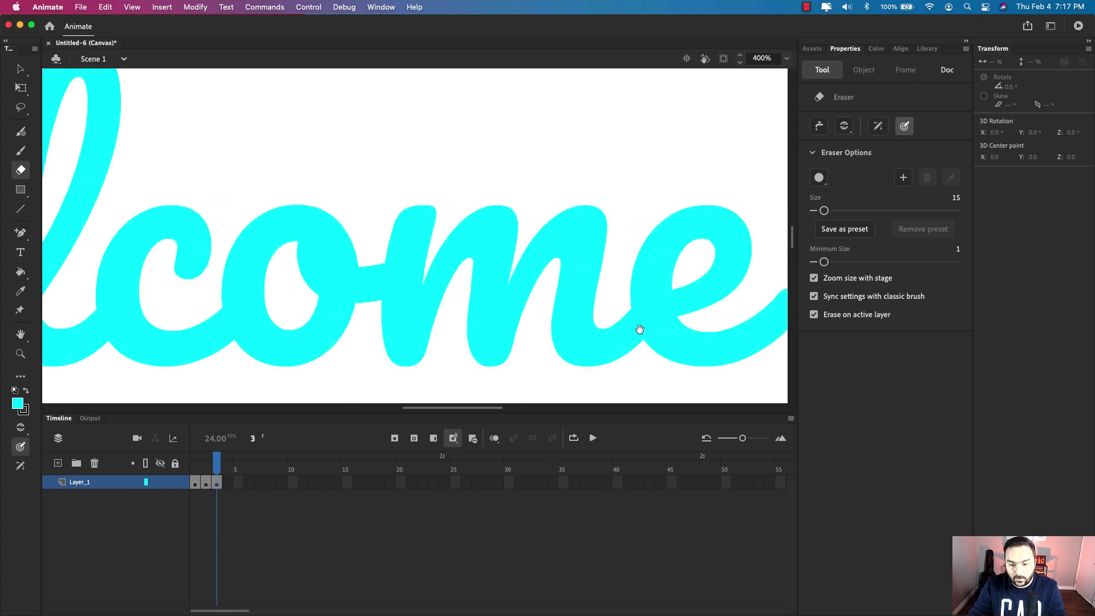
mouse_move(640, 327)
left_mouse_down()
mouse_move(185, 291)
mouse_move(261, 294)
left_mouse_up()
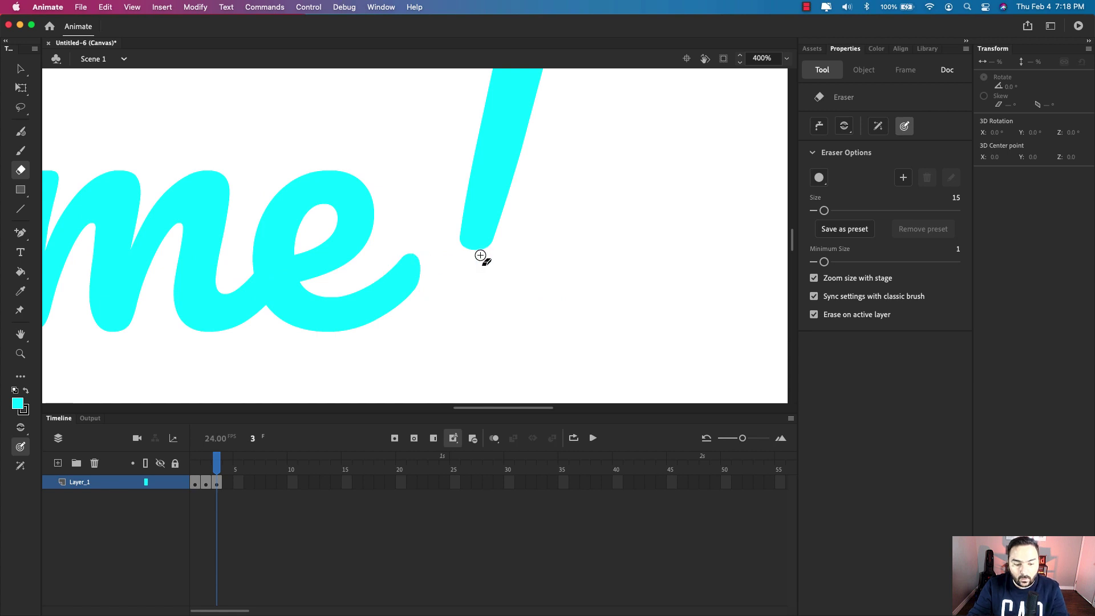
mouse_move(474, 243)
left_mouse_down()
mouse_move(491, 242)
mouse_move(454, 230)
mouse_move(535, 217)
mouse_move(446, 208)
mouse_move(521, 178)
mouse_move(454, 164)
mouse_move(502, 198)
left_mouse_up()
scroll(526, 222, "up", 4)
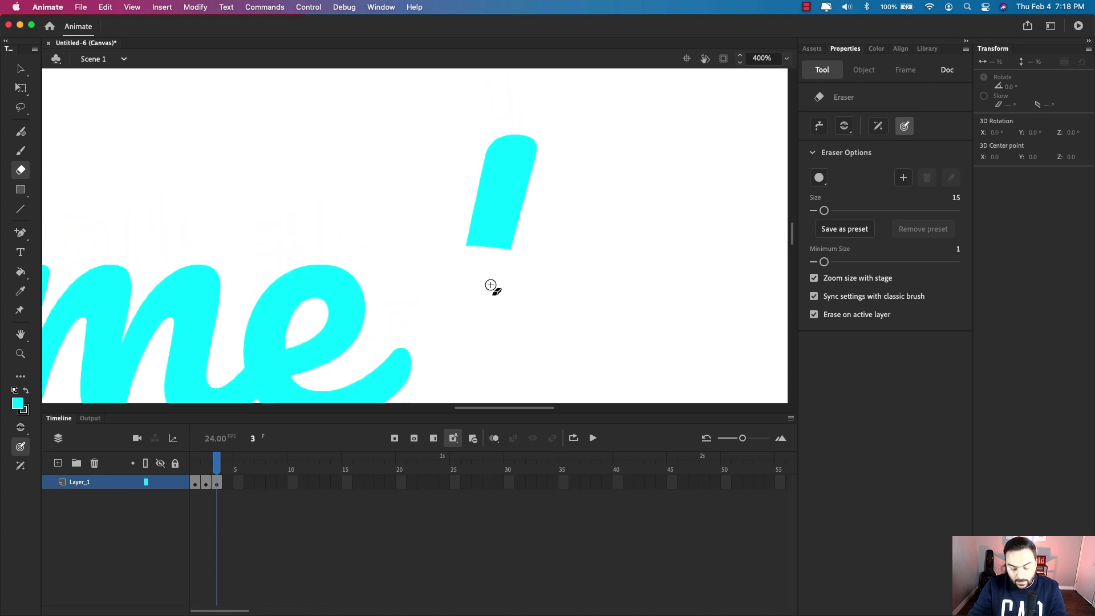
Step: Add keyframes 4–6, erasing the rest of the '!' and the end of the e's tail
key("F6")
mouse_move(442, 244)
left_mouse_down()
mouse_move(575, 237)
mouse_move(480, 231)
mouse_move(552, 217)
mouse_move(479, 200)
mouse_move(577, 200)
mouse_move(589, 216)
left_mouse_up()
key("F6")
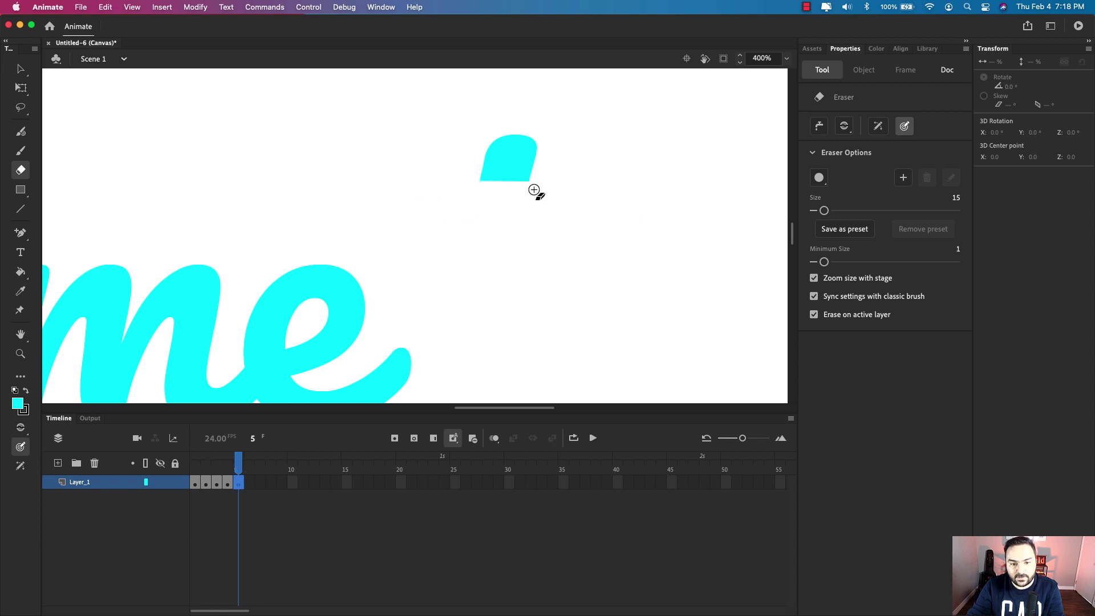
mouse_move(509, 183)
left_mouse_down()
mouse_move(472, 176)
mouse_move(614, 166)
mouse_move(532, 138)
mouse_move(587, 164)
left_mouse_up()
key("F6")
mouse_move(468, 320)
left_mouse_down()
mouse_move(531, 217)
mouse_move(597, 215)
left_mouse_up()
mouse_move(546, 262)
left_mouse_down()
mouse_move(530, 216)
mouse_move(530, 291)
mouse_move(513, 296)
mouse_move(507, 248)
mouse_move(501, 323)
left_mouse_up()
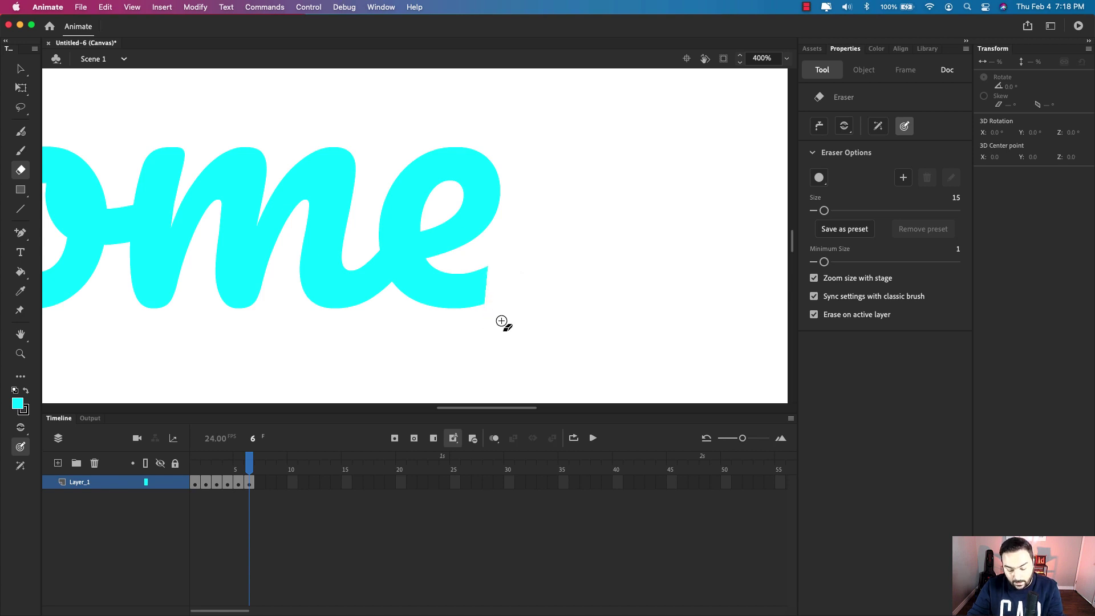
Step: Add keyframes 7 and 8, each trimming the final e's tail further back
key("F6")
mouse_move(494, 251)
left_mouse_down()
mouse_move(473, 328)
mouse_move(484, 278)
mouse_move(449, 311)
mouse_move(478, 276)
mouse_move(425, 321)
mouse_move(463, 281)
left_mouse_up()
key("F6")
key("super+equal")
key("super+equal")
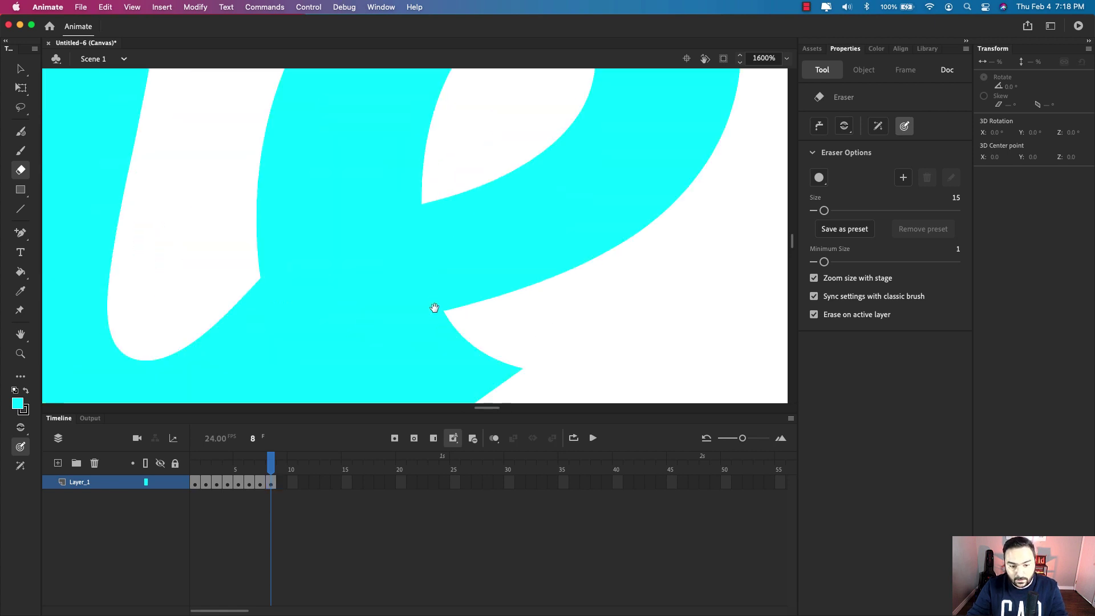
left_click_drag(436, 318, 457, 164)
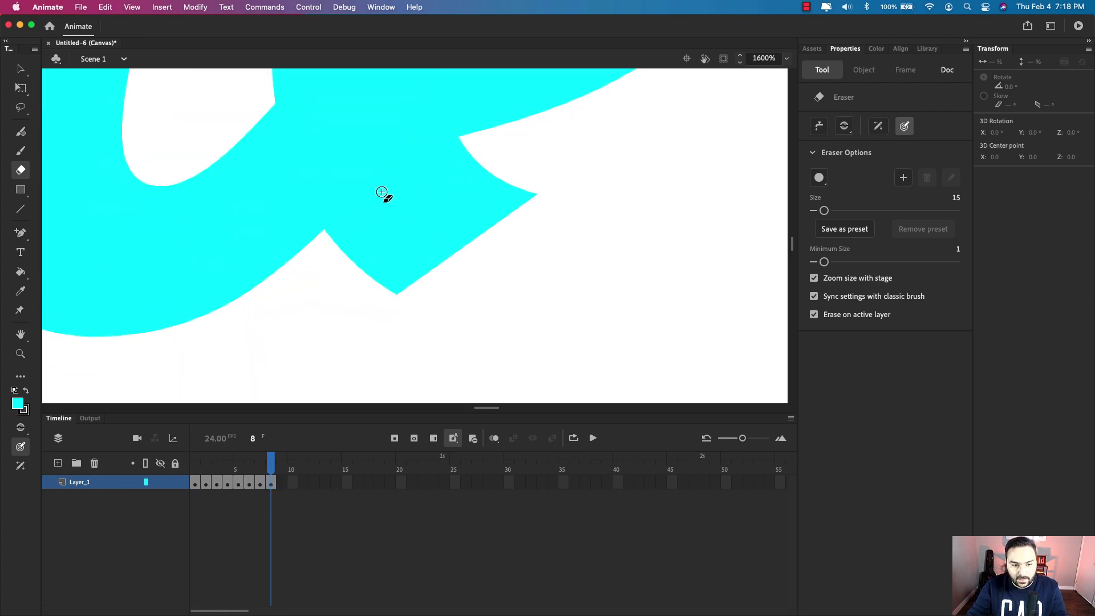
mouse_move(443, 151)
left_mouse_down()
mouse_move(453, 215)
mouse_move(501, 282)
left_mouse_up()
key("super+minus")
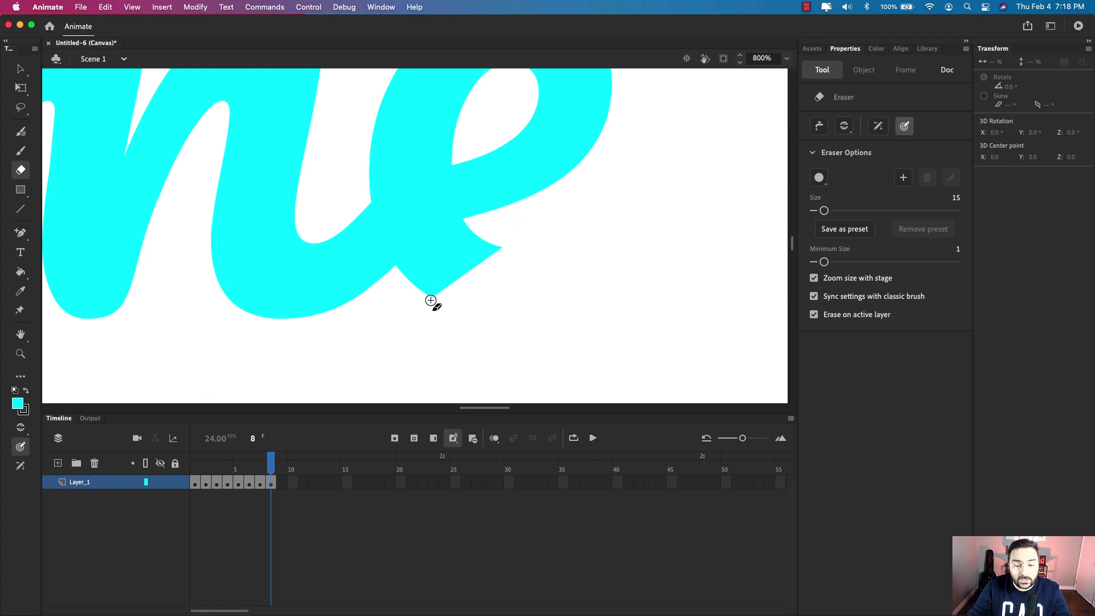
mouse_move(430, 301)
left_mouse_down()
mouse_move(483, 259)
mouse_move(420, 296)
mouse_move(477, 252)
mouse_move(420, 285)
mouse_move(472, 249)
mouse_move(437, 276)
mouse_move(494, 281)
left_mouse_up()
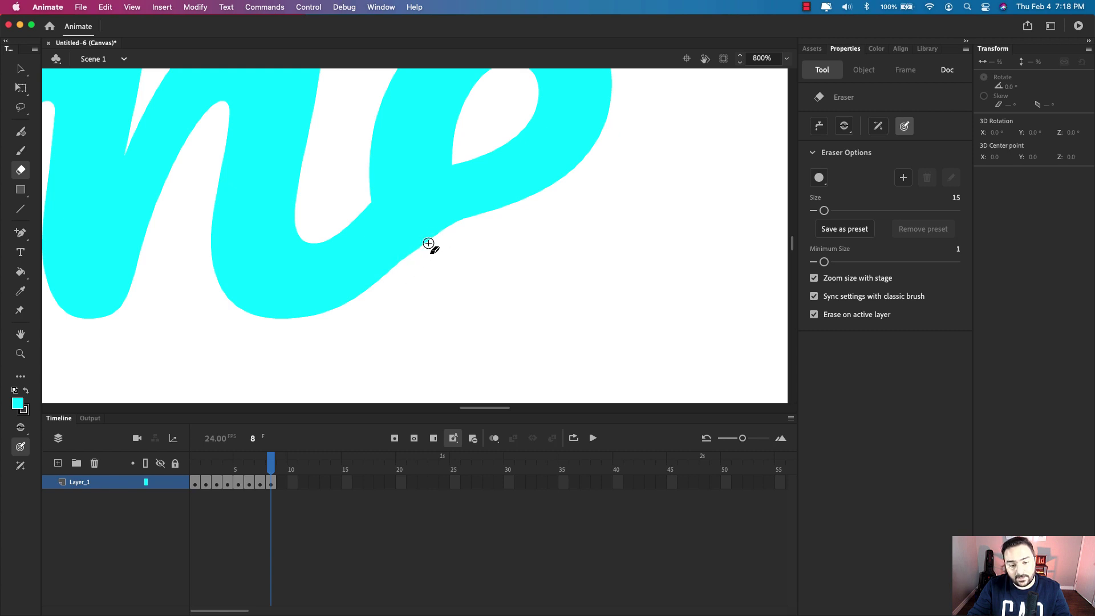
left_click_drag(464, 203, 495, 296)
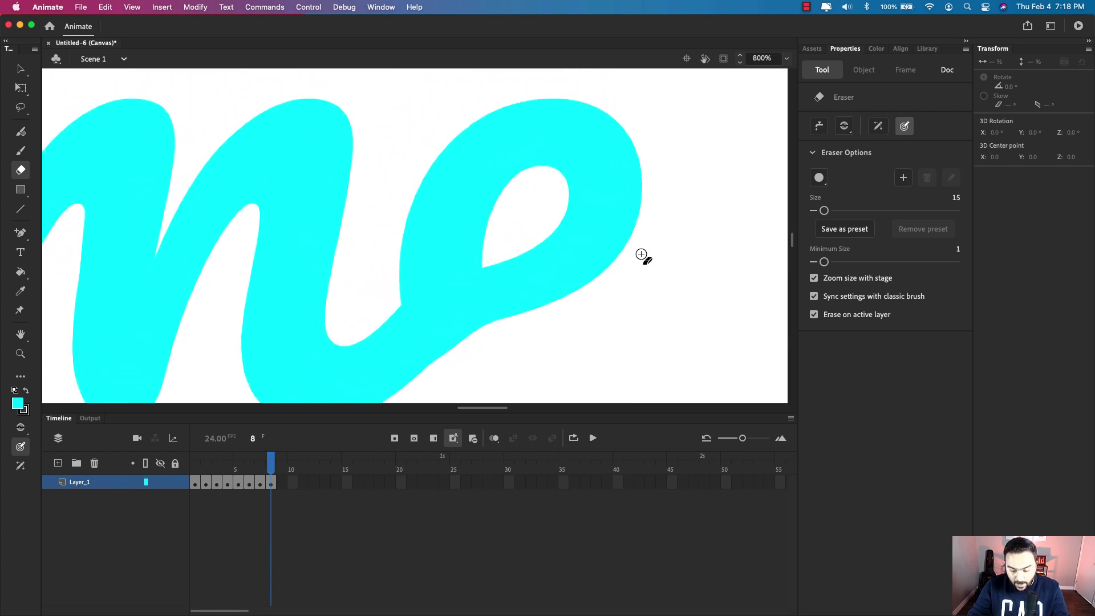
Step: On keyframe 9, reduce the eraser to size 4 and cut a clean gap through the e's lower stroke
key("F6")
left_click_drag(825, 210, 818, 210)
mouse_move(477, 296)
left_mouse_down()
mouse_move(497, 259)
mouse_move(401, 257)
mouse_move(331, 300)
left_mouse_up()
key("super+equal")
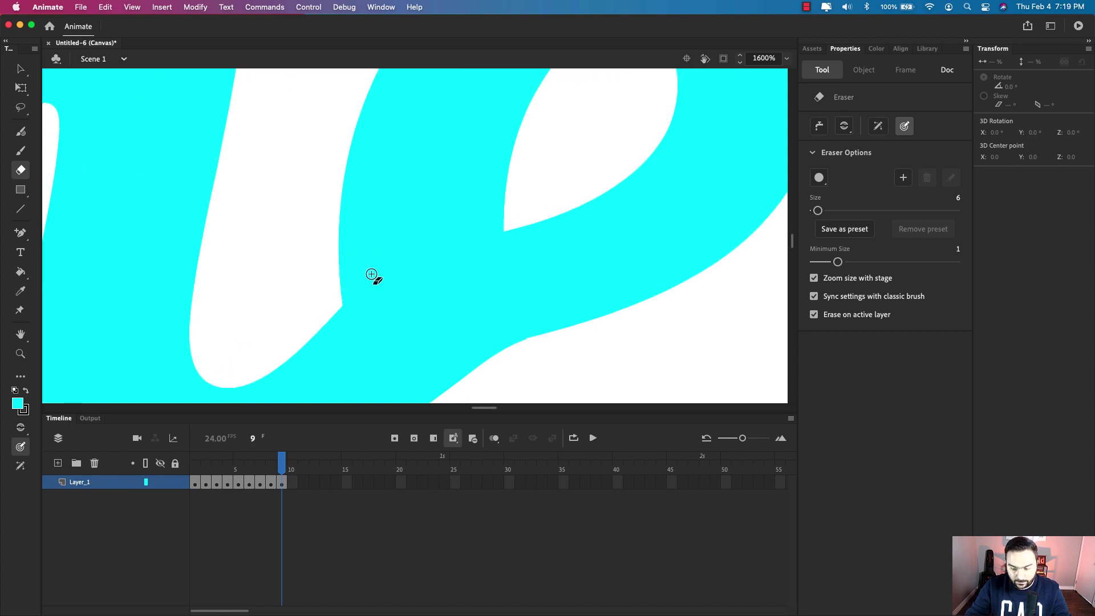
left_click_drag(819, 211, 817, 210)
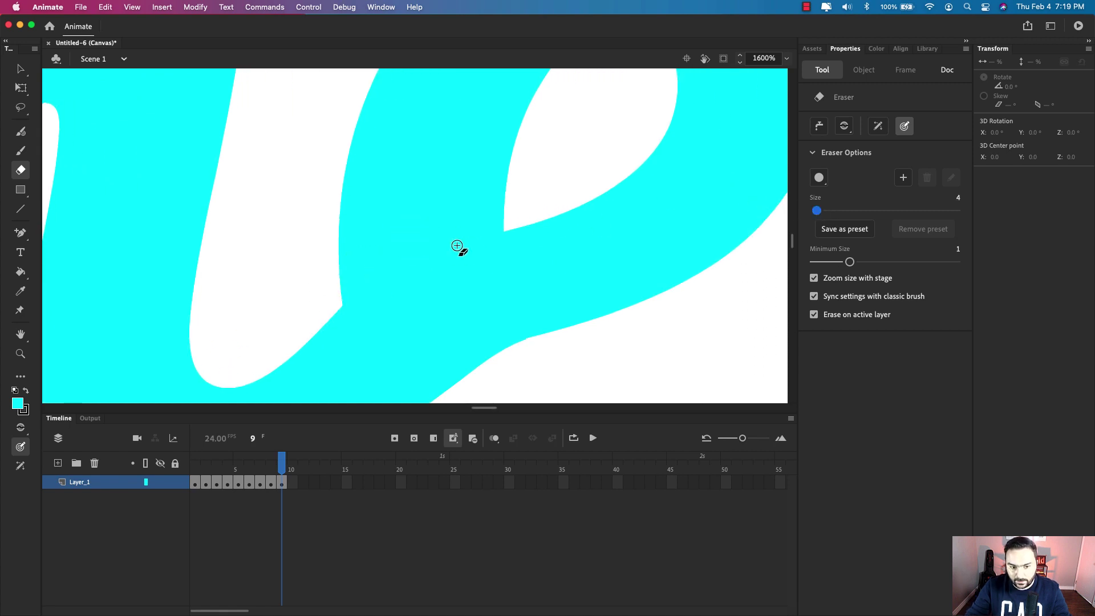
mouse_move(324, 290)
left_mouse_down()
mouse_move(406, 239)
mouse_move(511, 205)
mouse_move(326, 290)
mouse_move(374, 261)
left_mouse_up()
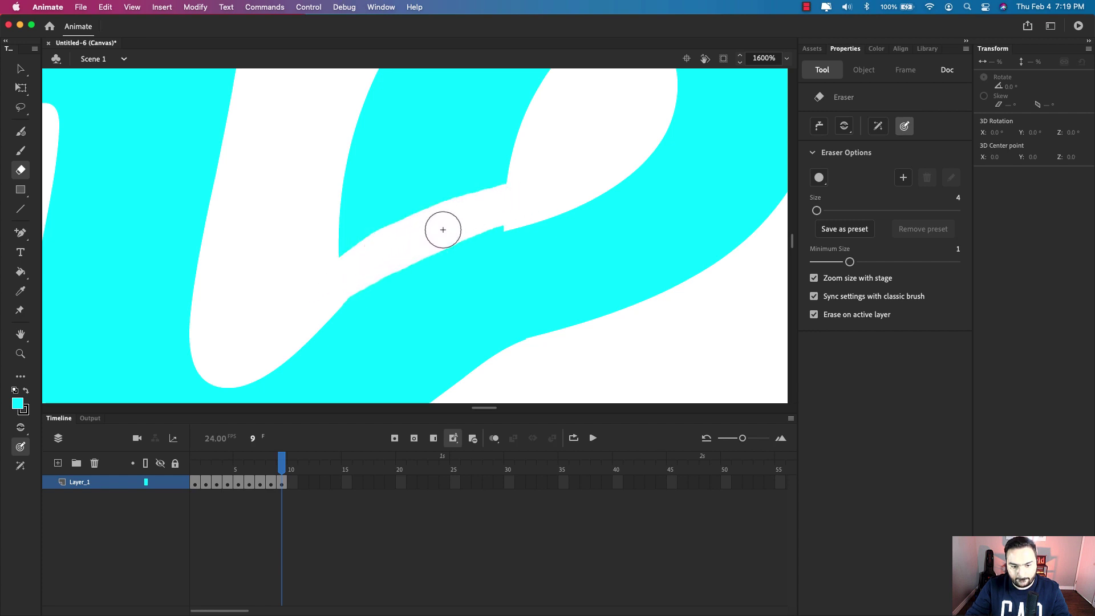
mouse_move(448, 227)
left_mouse_down()
mouse_move(508, 208)
mouse_move(310, 300)
left_mouse_up()
left_click_drag(496, 207, 491, 208)
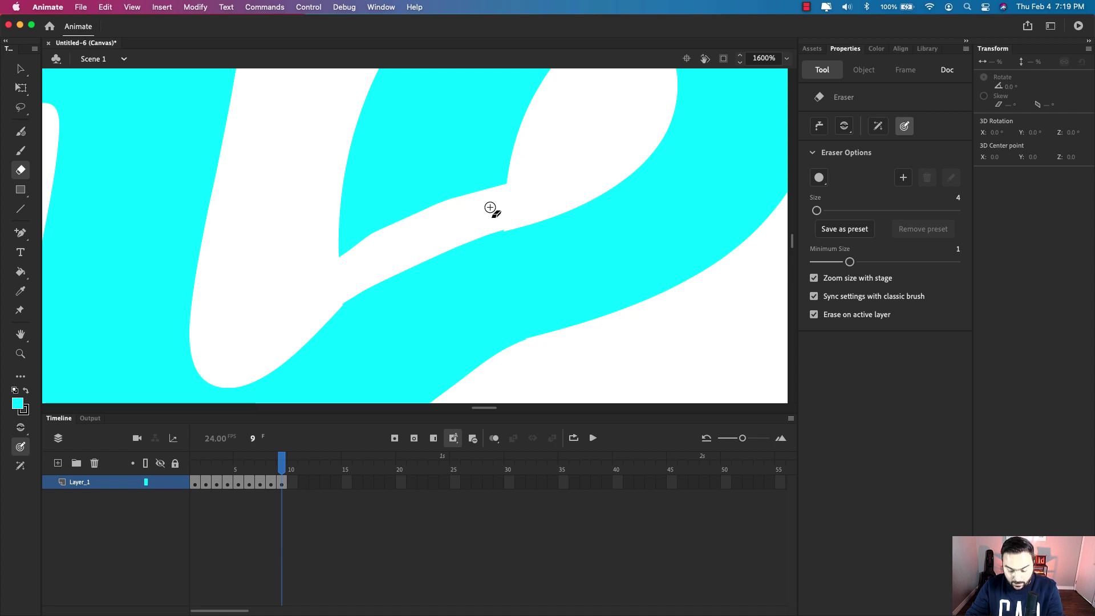
Step: Add keyframe 10, erasing along the top edge of the e
key("F6")
mouse_move(313, 268)
left_mouse_down()
mouse_move(387, 226)
mouse_move(557, 170)
mouse_move(321, 231)
mouse_move(417, 179)
mouse_move(575, 145)
mouse_move(325, 183)
mouse_move(433, 144)
mouse_move(562, 130)
mouse_move(346, 139)
mouse_move(560, 111)
mouse_move(335, 110)
left_mouse_up()
left_click_drag(560, 139, 499, 264)
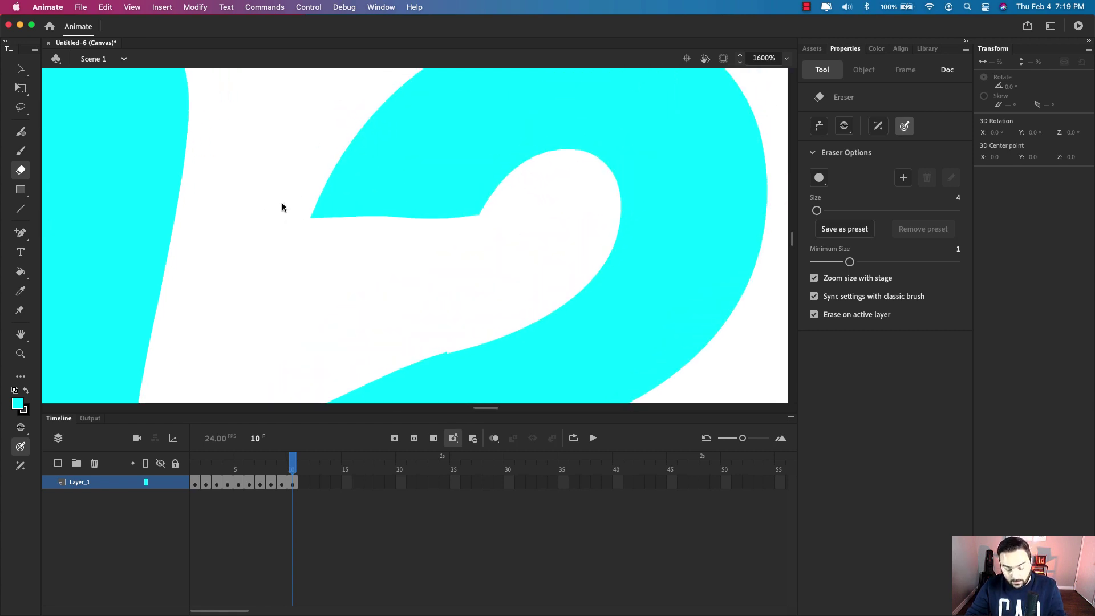
Step: Add keyframes 11 and 12, erasing the e's lower edge and left tip
key("F6")
mouse_move(289, 203)
left_mouse_down()
mouse_move(541, 206)
mouse_move(528, 193)
mouse_move(291, 174)
mouse_move(339, 156)
mouse_move(534, 180)
mouse_move(518, 216)
mouse_move(525, 245)
left_mouse_up()
key("super+minus")
key("F6")
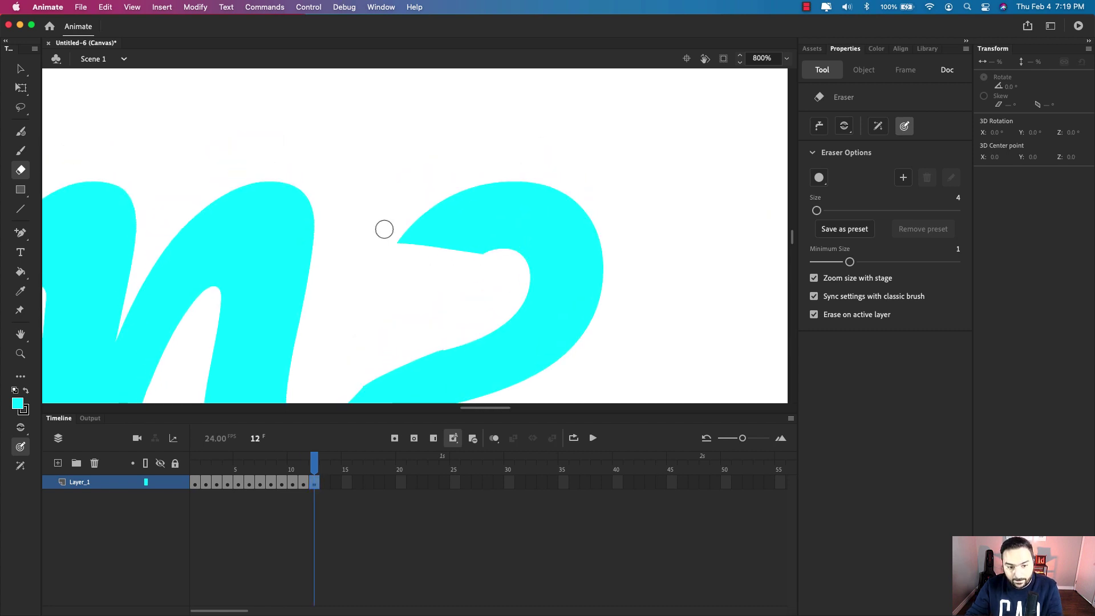
mouse_move(389, 231)
left_mouse_down()
mouse_move(501, 259)
mouse_move(403, 211)
mouse_move(417, 216)
mouse_move(446, 180)
mouse_move(446, 221)
mouse_move(474, 189)
mouse_move(478, 232)
mouse_move(499, 164)
mouse_move(487, 261)
mouse_move(506, 185)
mouse_move(500, 272)
mouse_move(523, 191)
left_mouse_up()
left_click_drag(497, 266, 530, 194)
Step: On keyframe 13, raise the eraser to size 8 and cut off the curve's upper tip
key("F6")
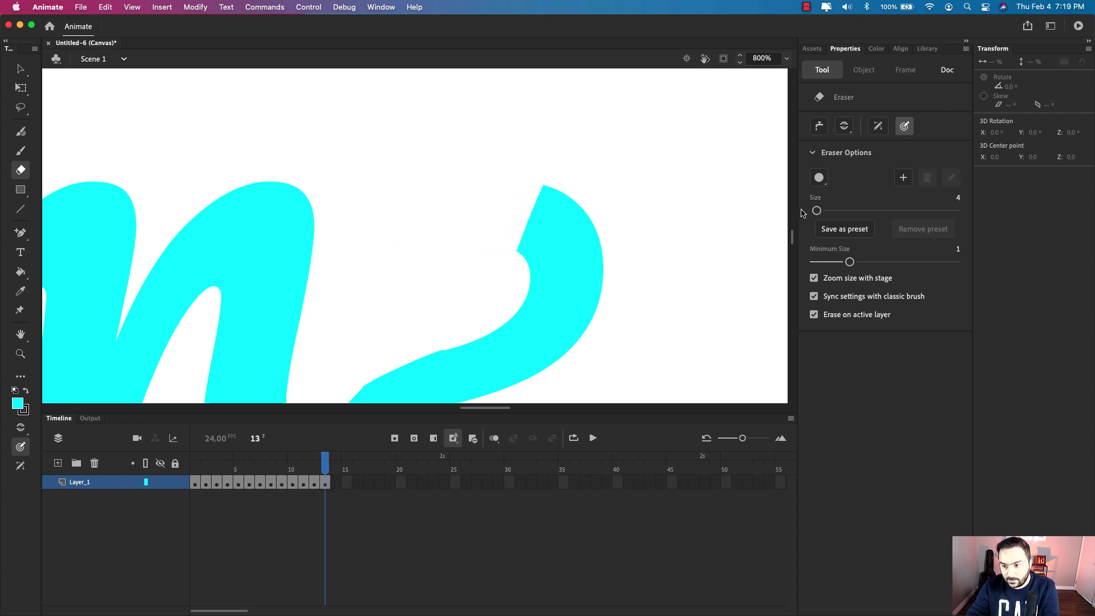
left_click_drag(817, 211, 820, 211)
left_click_drag(512, 264, 557, 183)
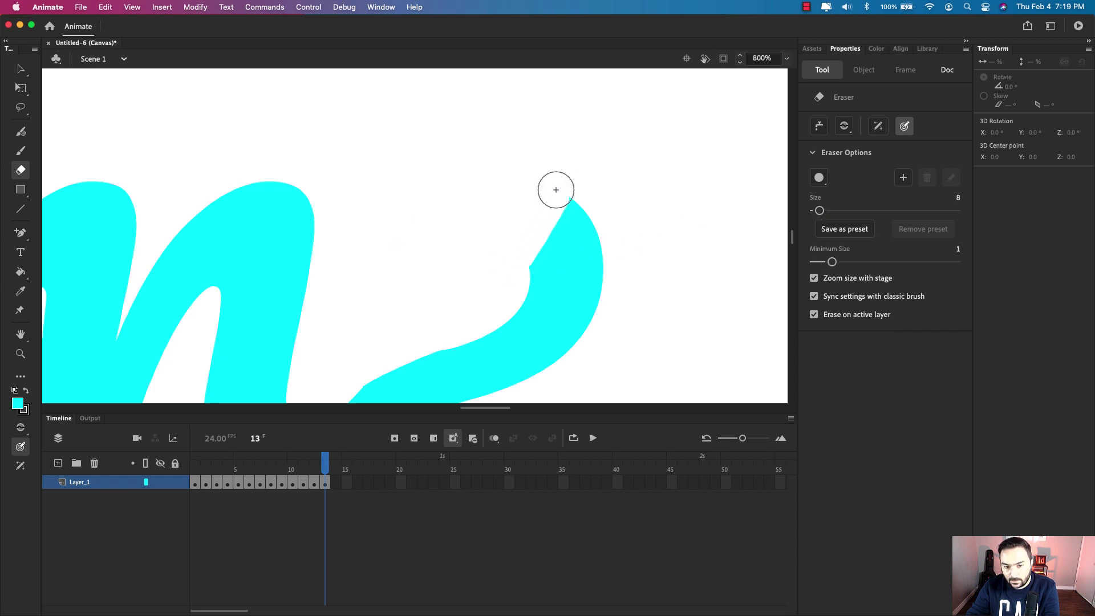
left_click_drag(450, 303, 604, 198)
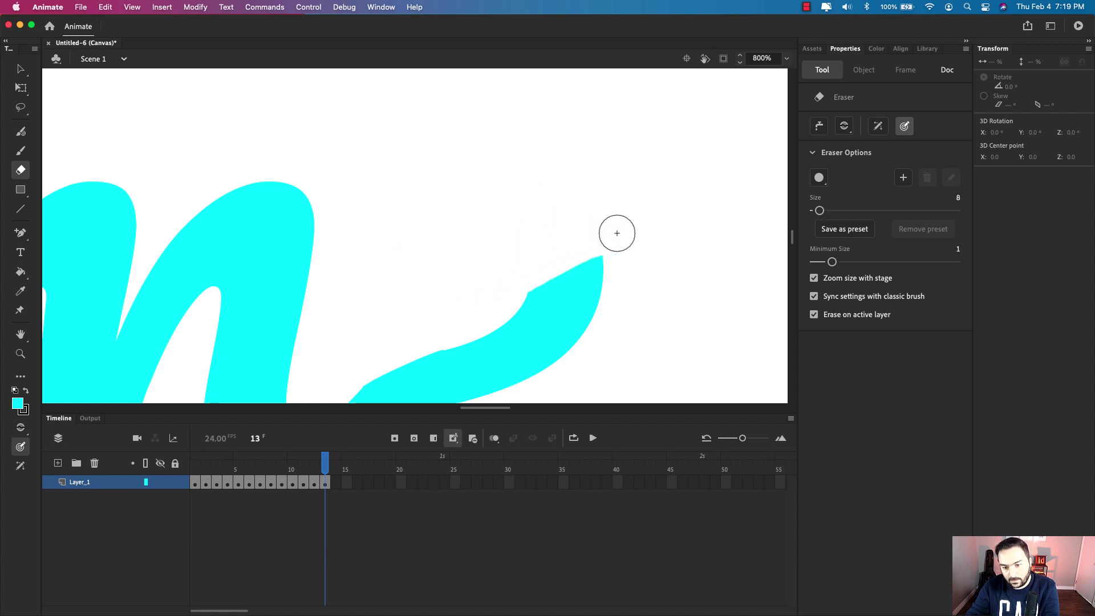
mouse_move(516, 276)
left_mouse_down()
mouse_move(627, 274)
mouse_move(480, 276)
mouse_move(604, 303)
mouse_move(506, 284)
mouse_move(600, 313)
mouse_move(583, 347)
mouse_move(641, 235)
mouse_move(590, 195)
mouse_move(667, 233)
mouse_move(546, 179)
mouse_move(648, 257)
mouse_move(523, 186)
mouse_move(616, 261)
left_mouse_up()
Step: Add keyframes 14 and 15, shortening the m's trailing stroke
key("F6")
key("F6")
left_click_drag(513, 203, 591, 275)
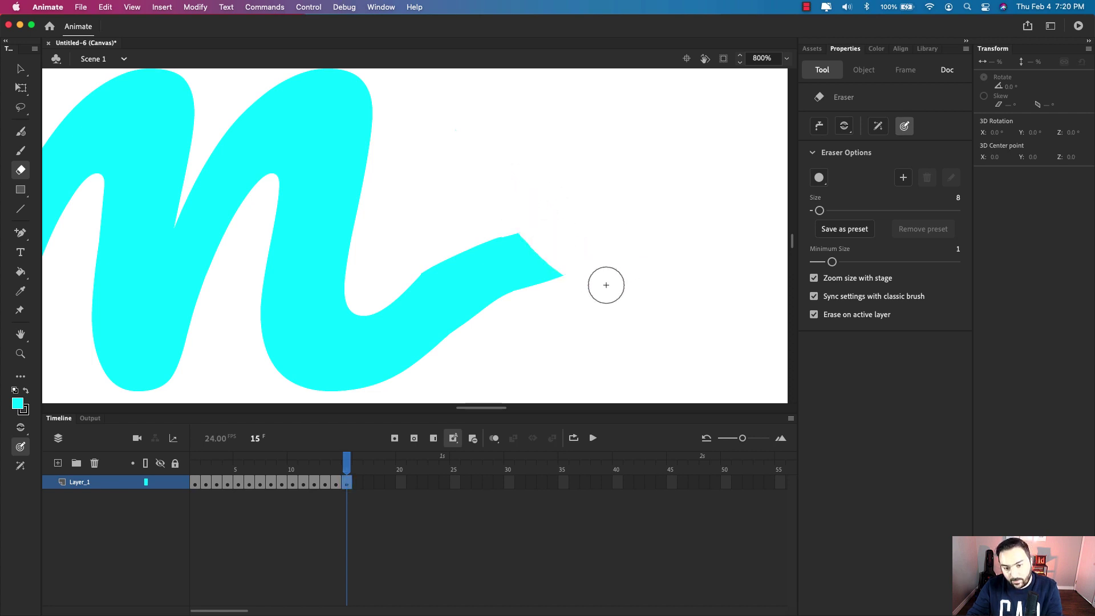
mouse_move(511, 227)
left_mouse_down()
mouse_move(549, 270)
mouse_move(465, 199)
mouse_move(494, 248)
mouse_move(548, 300)
mouse_move(443, 209)
mouse_move(520, 297)
mouse_move(438, 251)
mouse_move(511, 325)
mouse_move(411, 237)
mouse_move(479, 335)
mouse_move(388, 256)
mouse_move(455, 353)
mouse_move(388, 281)
mouse_move(430, 358)
mouse_move(392, 296)
mouse_move(413, 369)
mouse_move(383, 302)
mouse_move(497, 259)
mouse_move(448, 379)
mouse_move(491, 294)
mouse_move(403, 378)
mouse_move(469, 255)
mouse_move(396, 354)
mouse_move(458, 255)
mouse_move(389, 343)
mouse_move(430, 315)
mouse_move(337, 330)
mouse_move(465, 278)
mouse_move(365, 279)
mouse_move(491, 254)
mouse_move(338, 270)
mouse_move(519, 223)
mouse_move(313, 220)
mouse_move(351, 215)
mouse_move(334, 244)
mouse_move(516, 227)
mouse_move(356, 220)
mouse_move(489, 183)
mouse_move(359, 188)
mouse_move(465, 171)
mouse_move(383, 174)
mouse_move(384, 161)
mouse_move(477, 157)
mouse_move(483, 253)
left_mouse_up()
Step: Add keyframes 16 and 17, shaving the stroke's bottom edge and shrinking the eraser slightly
key("F6")
key("F6")
key("F6")
key("space")
key("F6")
mouse_move(383, 245)
left_mouse_down()
mouse_move(492, 231)
mouse_move(395, 239)
mouse_move(499, 220)
mouse_move(394, 231)
mouse_move(478, 211)
mouse_move(396, 220)
mouse_move(481, 194)
mouse_move(482, 169)
mouse_move(478, 141)
mouse_move(437, 113)
mouse_move(418, 106)
mouse_move(462, 144)
mouse_move(474, 181)
mouse_move(390, 109)
mouse_move(469, 198)
mouse_move(369, 117)
mouse_move(449, 210)
mouse_move(353, 129)
mouse_move(411, 212)
mouse_move(344, 148)
mouse_move(393, 214)
mouse_move(335, 154)
mouse_move(383, 234)
mouse_move(330, 168)
mouse_move(357, 241)
mouse_move(324, 197)
mouse_move(340, 214)
mouse_move(436, 236)
mouse_move(481, 215)
left_mouse_up()
key("F6")
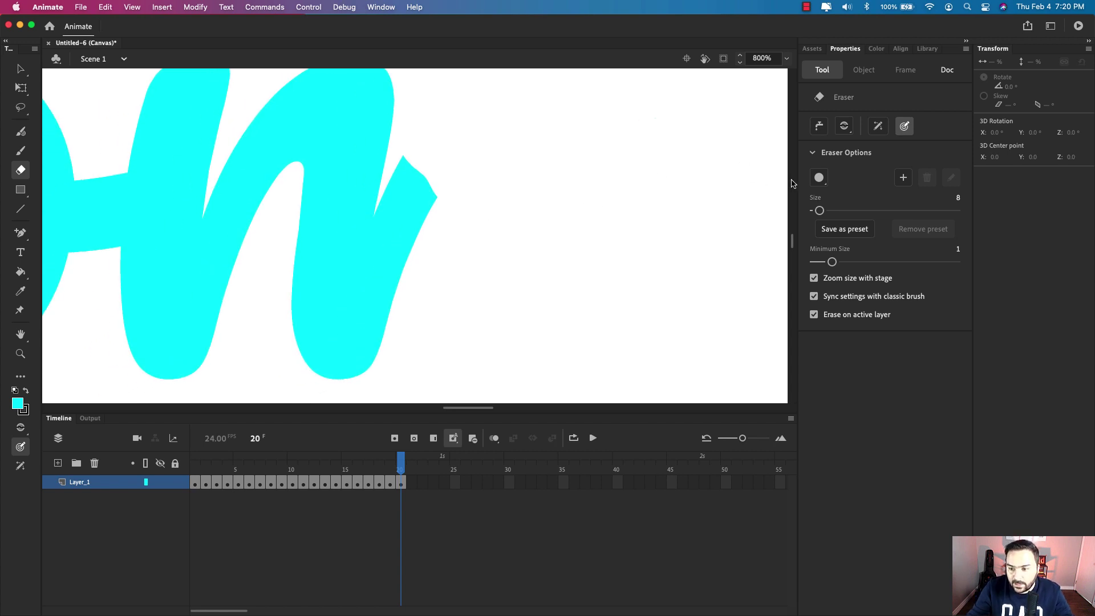
left_click_drag(817, 212, 816, 212)
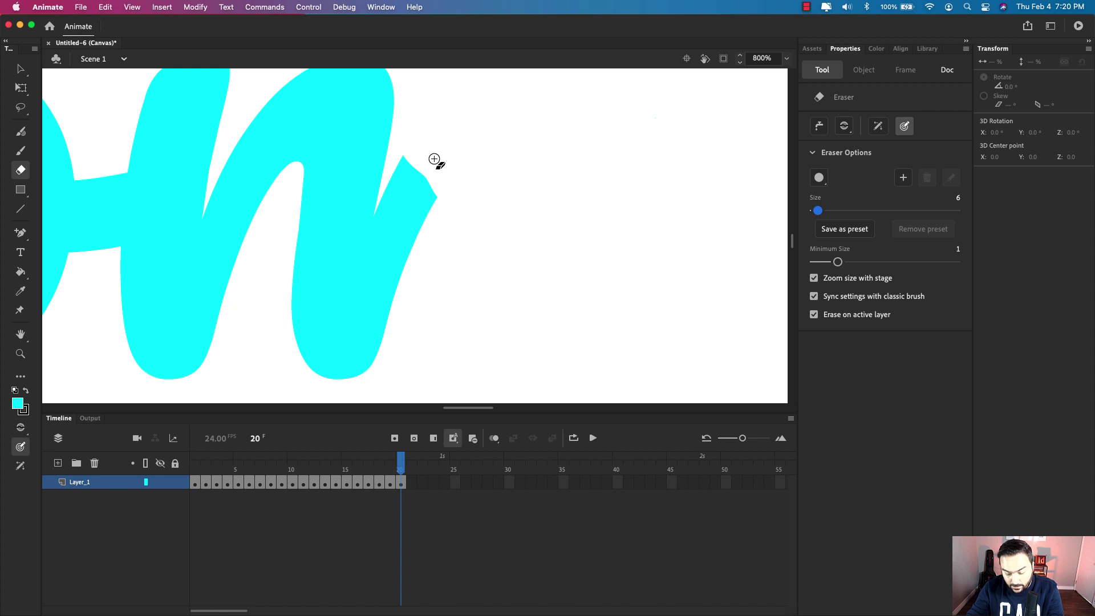
Step: On frame 21, trim the cyan stroke's tip back along a clean diagonal
key("F6")
mouse_move(404, 161)
left_mouse_down()
mouse_move(445, 207)
mouse_move(399, 168)
left_mouse_up()
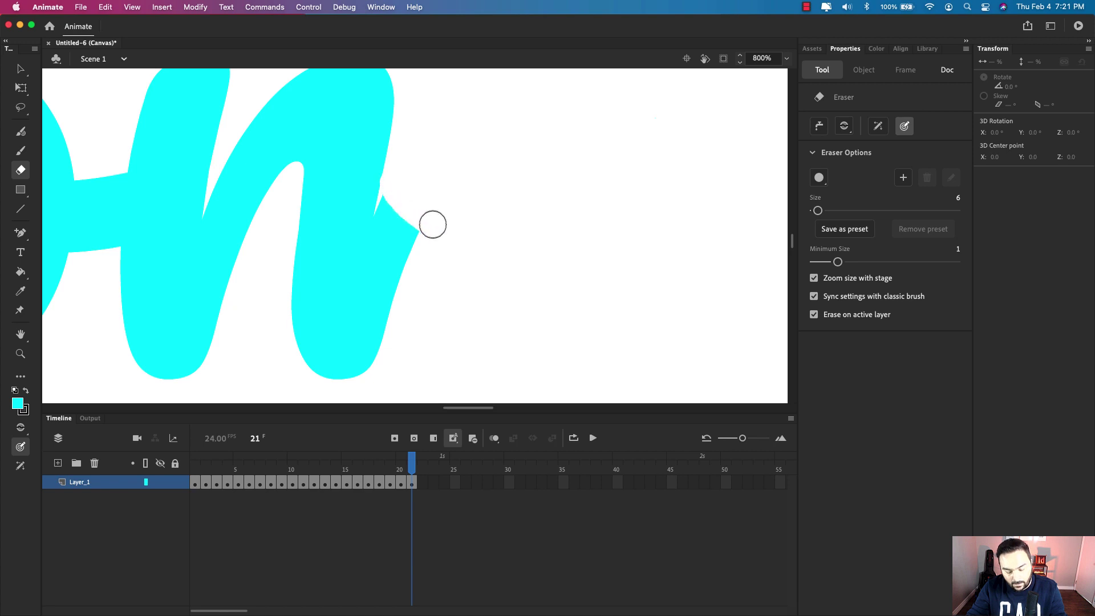
key("ctrl+z")
mouse_move(406, 170)
left_mouse_down()
mouse_move(423, 190)
mouse_move(406, 179)
mouse_move(394, 194)
mouse_move(424, 218)
mouse_move(390, 202)
mouse_move(416, 229)
left_mouse_up()
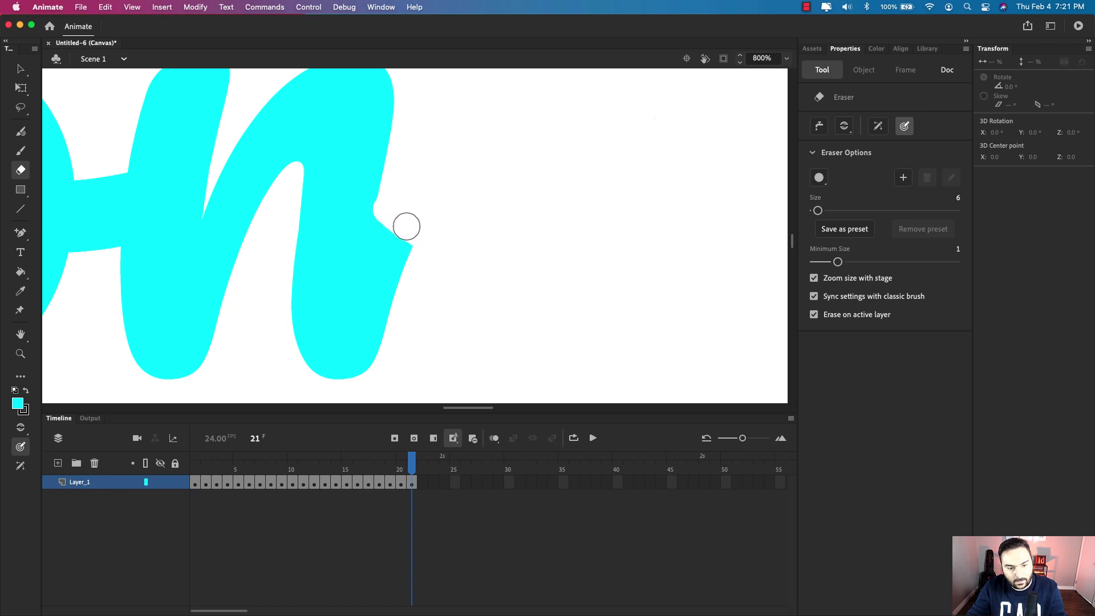
key("super+z")
key("super+z")
mouse_move(404, 161)
left_mouse_down()
mouse_move(448, 217)
mouse_move(403, 172)
mouse_move(435, 220)
left_mouse_up()
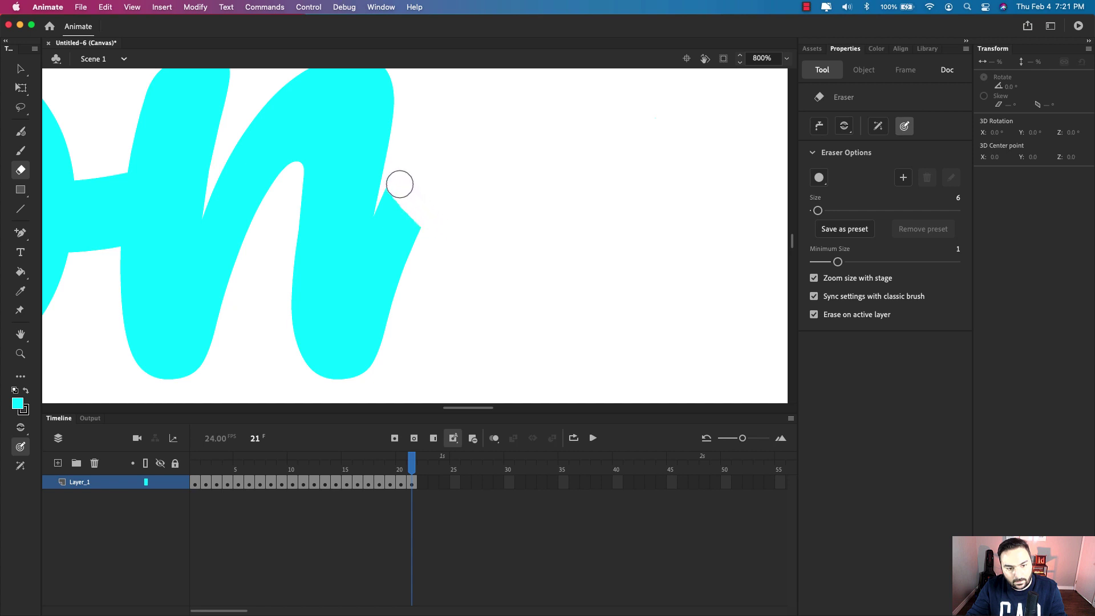
left_click_drag(399, 184, 427, 227)
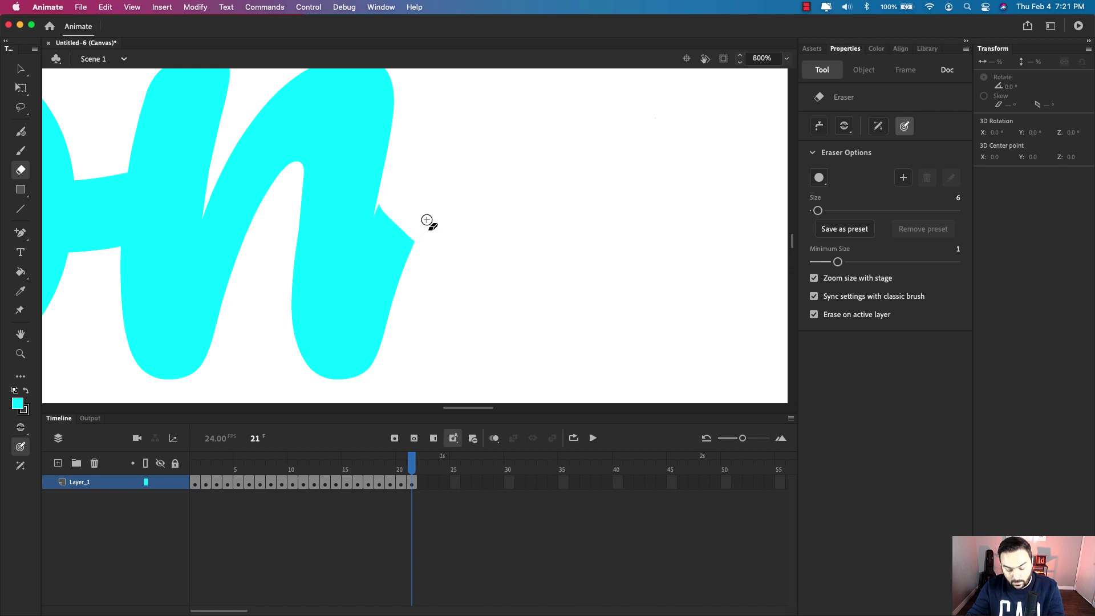
Step: Add keyframes from frame 22 up to 24, thinning and cutting the stroke's tip further
key("F6")
mouse_move(427, 220)
left_mouse_down()
mouse_move(416, 232)
mouse_move(386, 220)
mouse_move(352, 357)
mouse_move(372, 347)
mouse_move(412, 232)
left_mouse_up()
left_click_drag(382, 268, 328, 379)
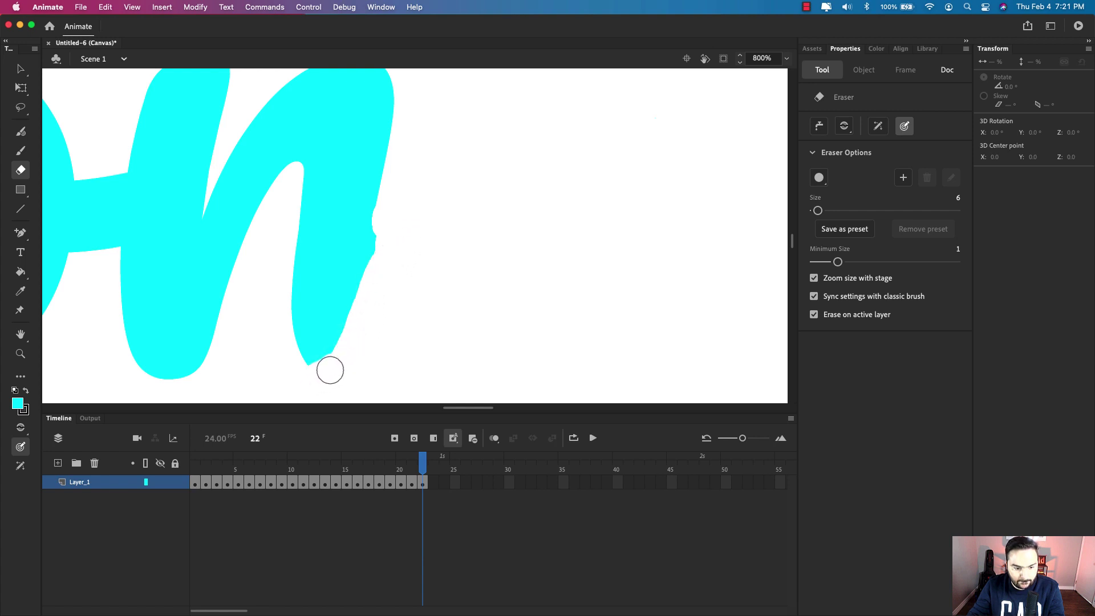
left_click_drag(345, 357, 360, 334)
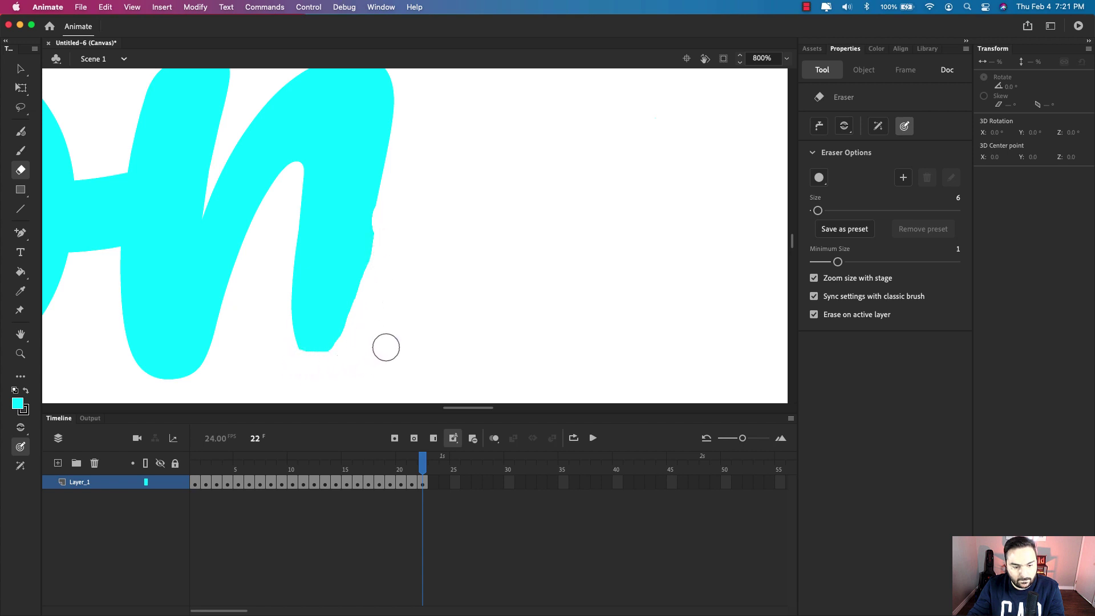
mouse_move(384, 347)
left_mouse_down()
mouse_move(288, 353)
mouse_move(376, 343)
mouse_move(403, 328)
mouse_move(267, 317)
mouse_move(433, 313)
mouse_move(292, 303)
mouse_move(387, 286)
mouse_move(285, 279)
mouse_move(408, 275)
mouse_move(300, 268)
mouse_move(414, 260)
mouse_move(282, 258)
mouse_move(416, 254)
mouse_move(286, 246)
mouse_move(398, 240)
mouse_move(299, 232)
mouse_move(421, 231)
mouse_move(305, 226)
mouse_move(396, 220)
left_mouse_up()
key("F6")
key("F6")
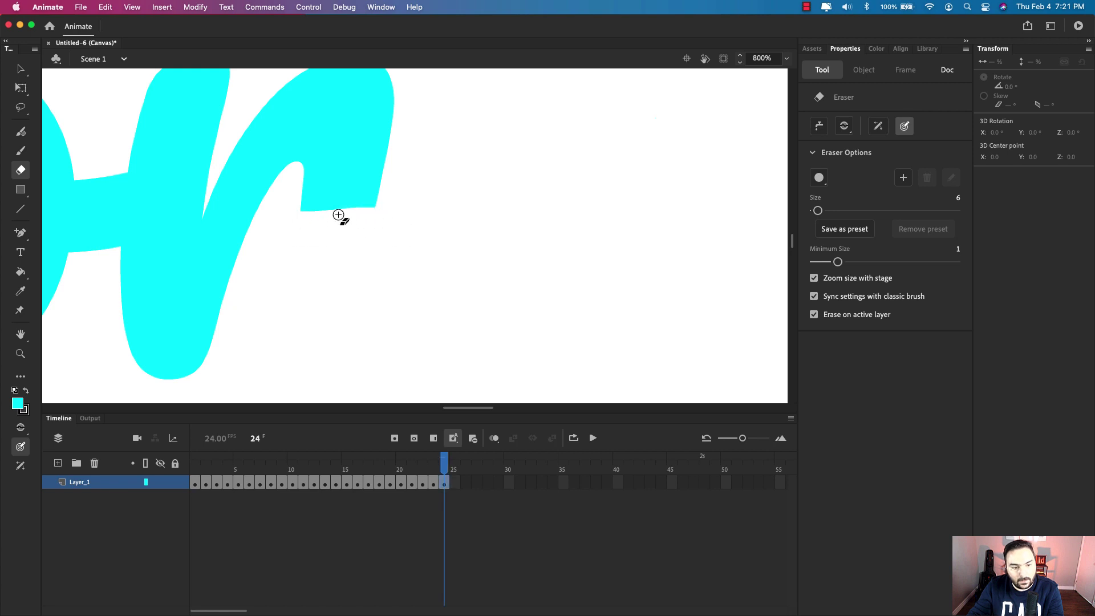
mouse_move(331, 215)
left_mouse_down()
mouse_move(423, 199)
mouse_move(316, 193)
mouse_move(399, 185)
mouse_move(305, 185)
mouse_move(392, 183)
mouse_move(479, 209)
left_mouse_up()
Step: Zoom out and add keyframes 25 and 26, erasing the tail tip and a strip of stroke
key("super+minus")
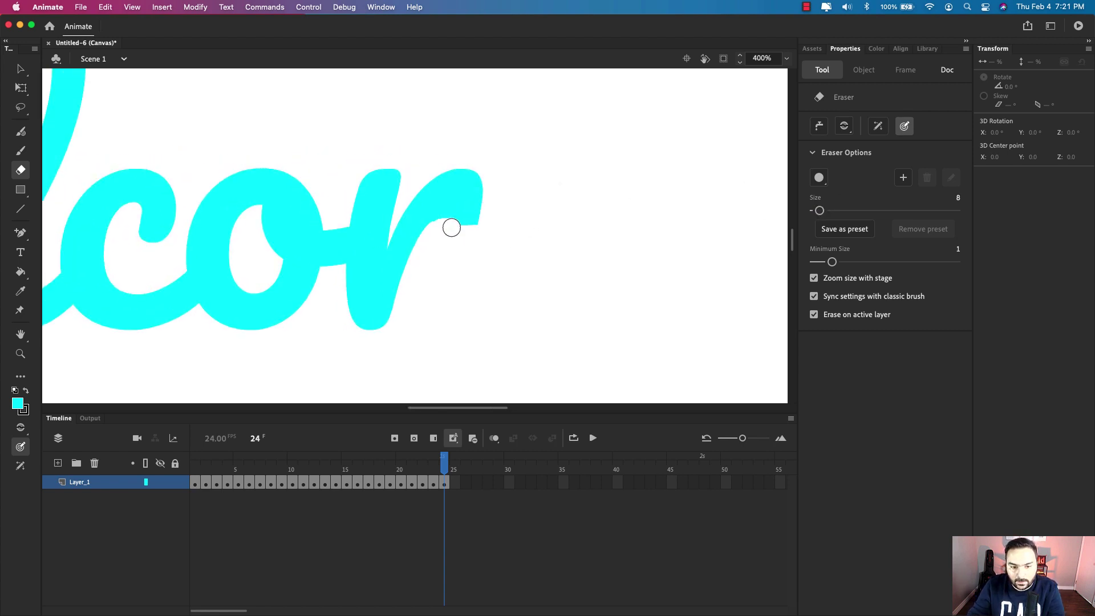
mouse_move(461, 225)
left_mouse_down()
mouse_move(480, 208)
mouse_move(479, 184)
mouse_move(446, 164)
mouse_move(475, 210)
mouse_move(441, 170)
left_mouse_up()
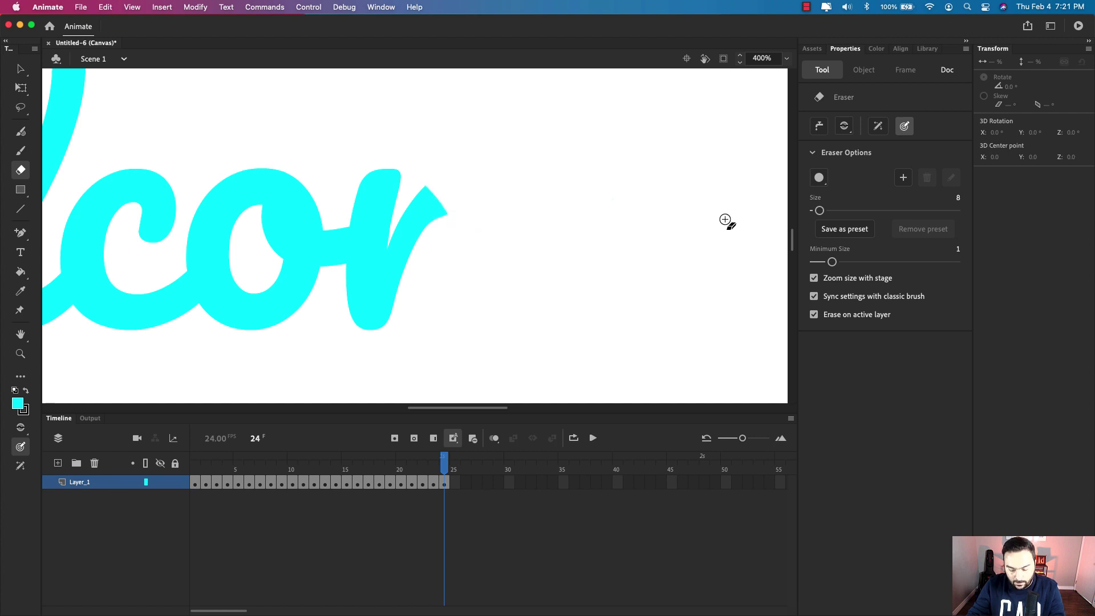
key("F6")
mouse_move(452, 227)
left_mouse_down()
mouse_move(430, 194)
mouse_move(436, 221)
left_mouse_up()
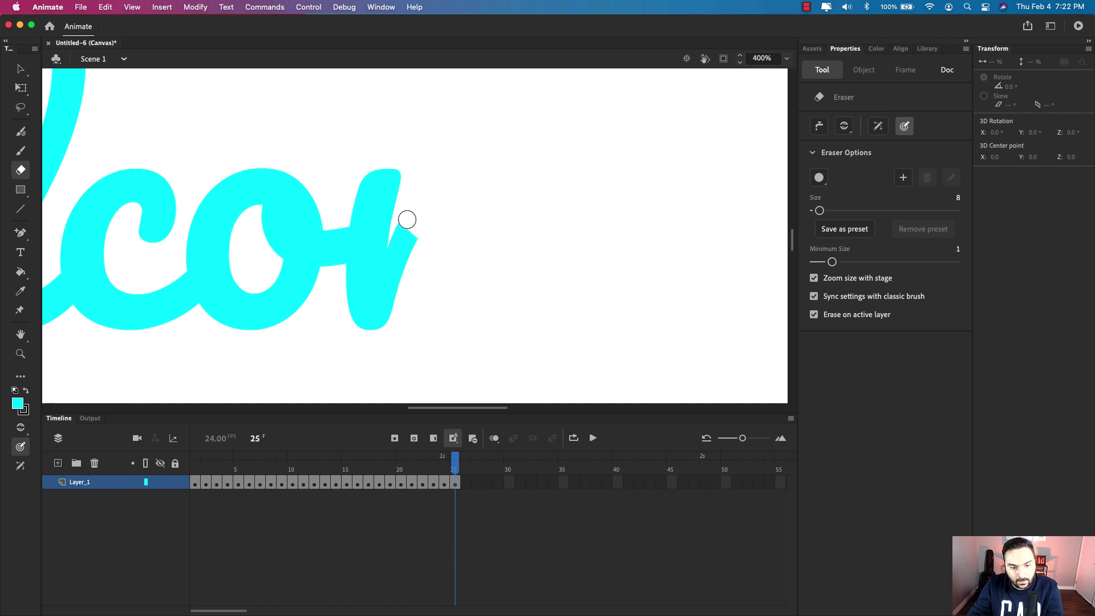
key("F6")
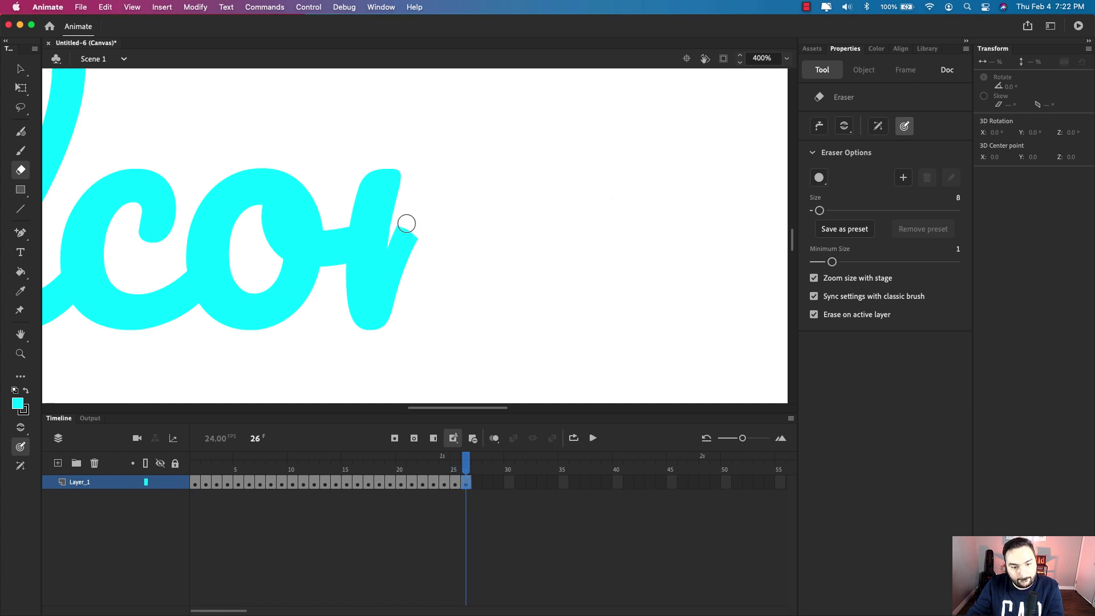
left_click_drag(397, 240, 420, 236)
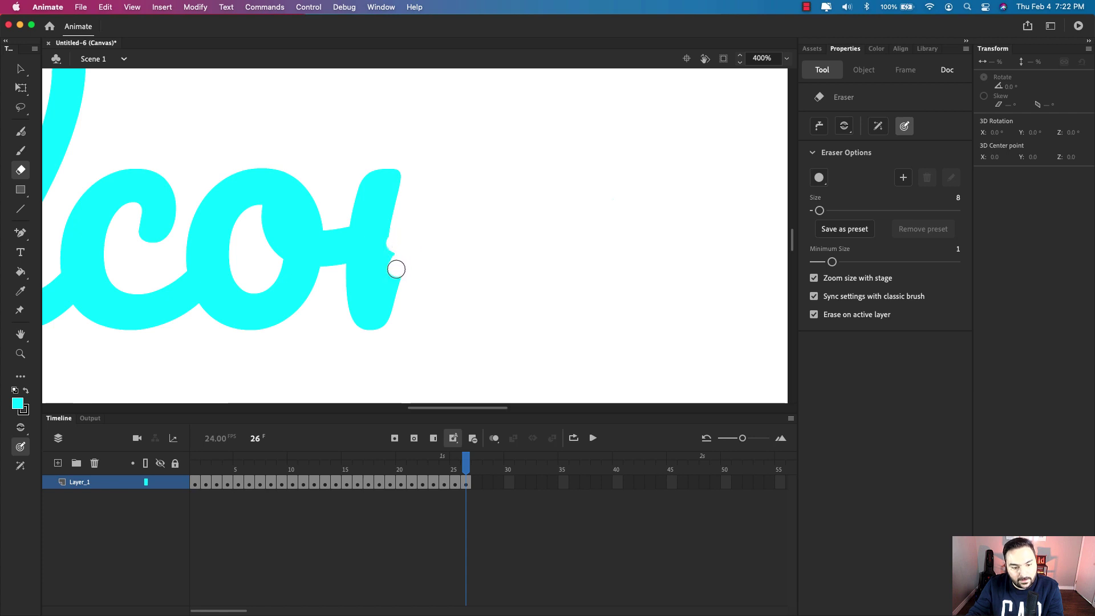
mouse_move(396, 271)
left_mouse_down()
mouse_move(378, 308)
mouse_move(350, 319)
mouse_move(383, 301)
left_mouse_up()
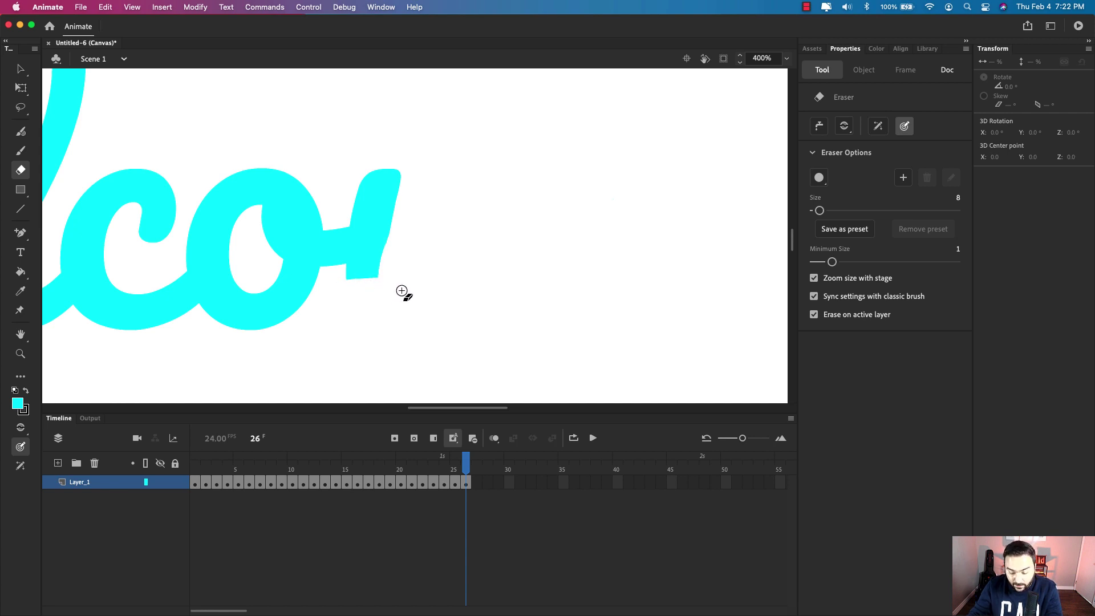
Step: Add keyframes 27 and 28, erasing the tail, much of the o and the c's tail
key("F6")
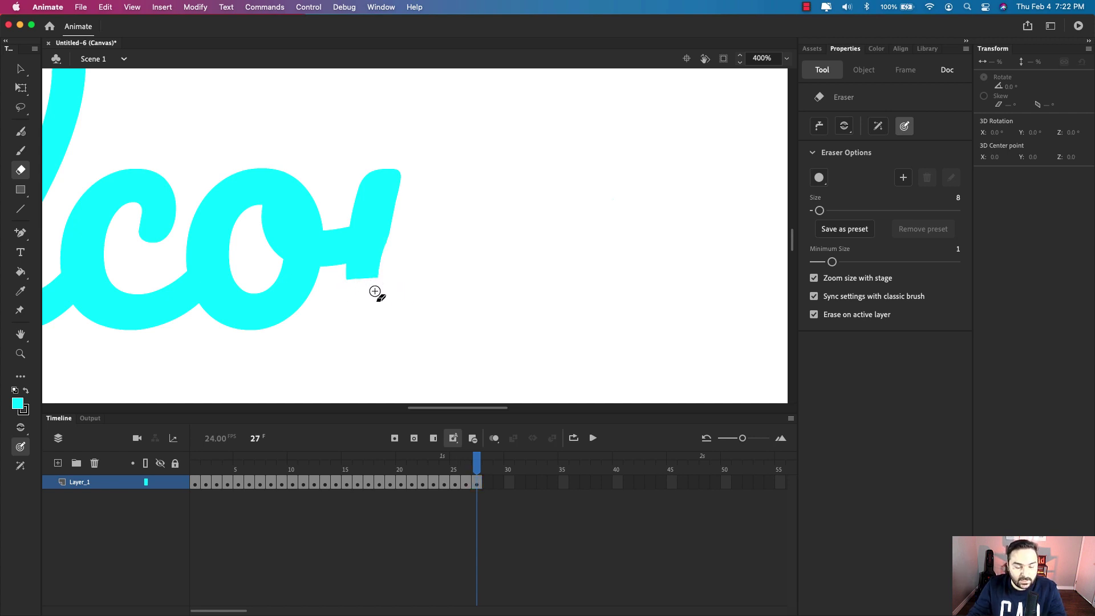
left_click_drag(374, 291, 636, 315)
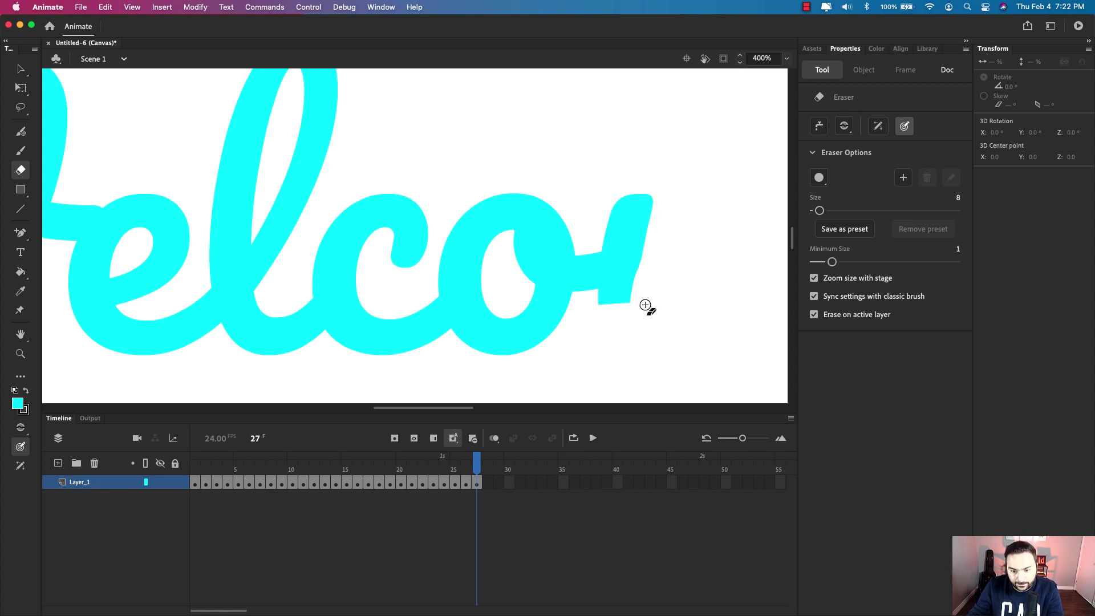
mouse_move(645, 306)
left_mouse_down()
mouse_move(638, 227)
mouse_move(582, 291)
mouse_move(528, 327)
mouse_move(563, 239)
left_mouse_up()
key("F6")
left_click(277, 454)
key("F6")
mouse_move(452, 252)
left_mouse_down()
mouse_move(448, 279)
mouse_move(429, 285)
mouse_move(360, 277)
left_mouse_up()
Step: Keep adding keyframes while erasing the rest of the c, the l's tail, the e and the W
key("F6")
key("F6")
key("F6")
left_click_drag(360, 277, 324, 255)
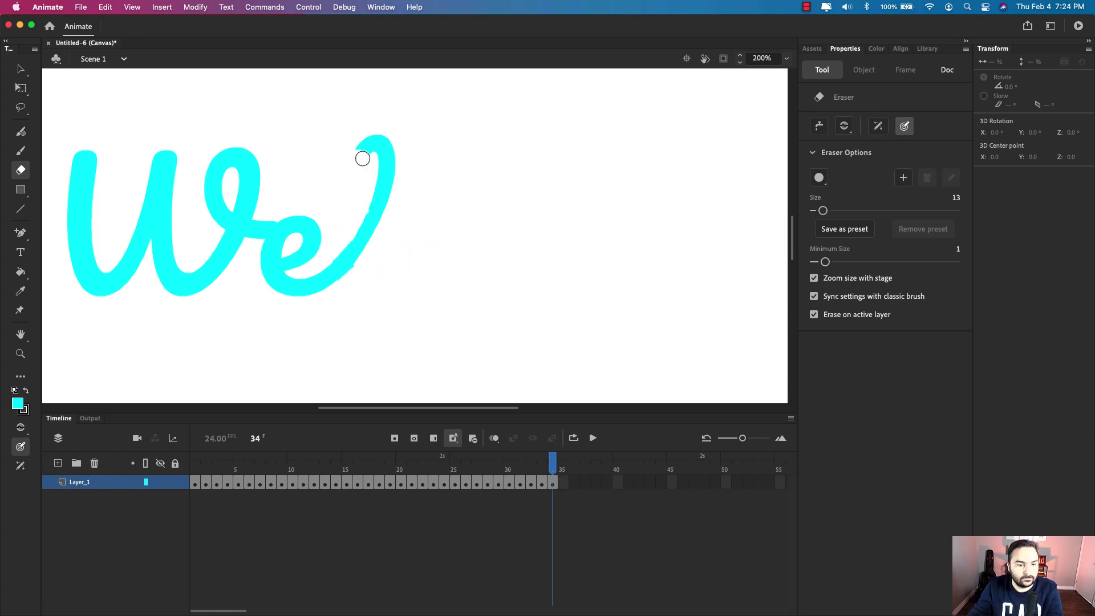
mouse_move(362, 155)
left_mouse_down()
mouse_move(362, 262)
mouse_move(272, 291)
mouse_move(294, 259)
mouse_move(288, 221)
mouse_move(289, 240)
mouse_move(220, 215)
mouse_move(264, 164)
mouse_move(260, 244)
mouse_move(245, 274)
left_mouse_up()
key("F6")
scroll(220, 215, "left", 3)
key("F6")
key("F6")
key("F6")
key("F6")
mouse_move(245, 273)
left_mouse_down()
mouse_move(217, 232)
mouse_move(230, 169)
mouse_move(221, 211)
mouse_move(203, 225)
mouse_move(186, 220)
mouse_move(203, 243)
mouse_move(171, 244)
mouse_move(188, 267)
mouse_move(166, 264)
mouse_move(183, 288)
mouse_move(162, 272)
mouse_move(149, 301)
mouse_move(139, 290)
mouse_move(168, 262)
mouse_move(125, 276)
mouse_move(164, 257)
mouse_move(110, 271)
mouse_move(118, 259)
left_mouse_up()
key("F6")
key("F6")
key("F6")
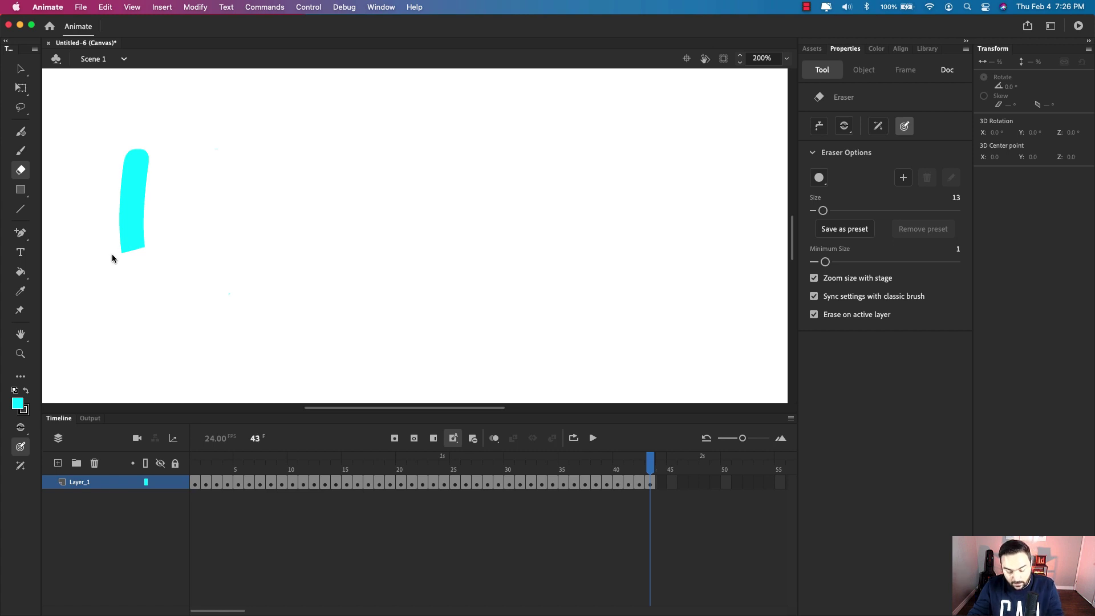
Step: Step to frame 44, then add keyframes erasing the last stroke until frame 47 is blank
key(".")
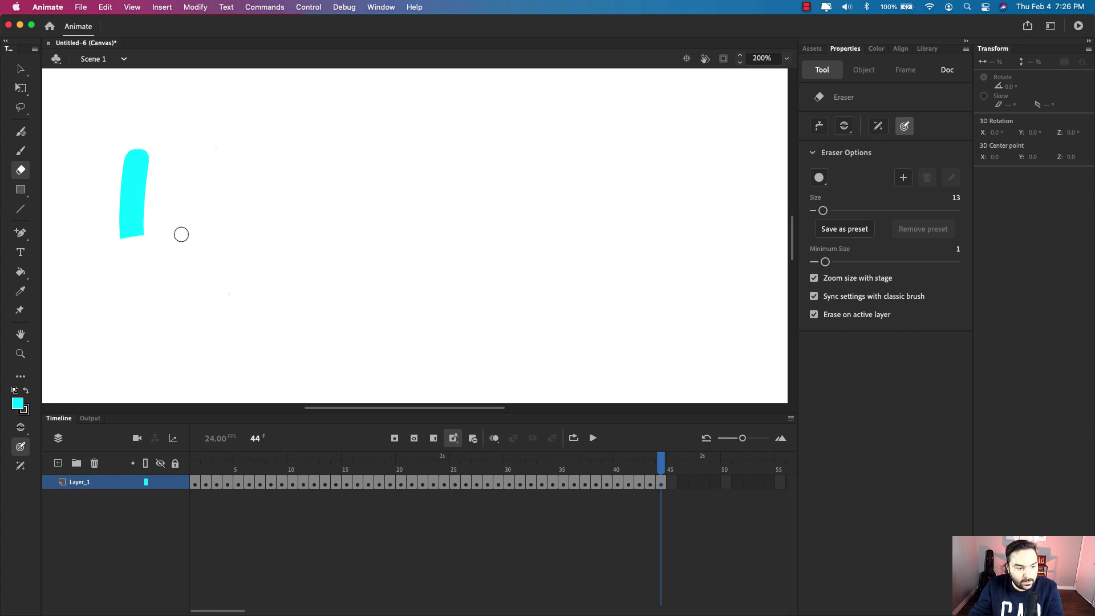
key("F6")
mouse_move(168, 222)
left_mouse_down()
mouse_move(124, 218)
mouse_move(190, 217)
mouse_move(107, 207)
mouse_move(191, 202)
mouse_move(105, 200)
mouse_move(191, 194)
mouse_move(113, 189)
mouse_move(175, 178)
mouse_move(95, 178)
mouse_move(188, 159)
mouse_move(113, 154)
left_mouse_up()
key("F6")
key("F6")
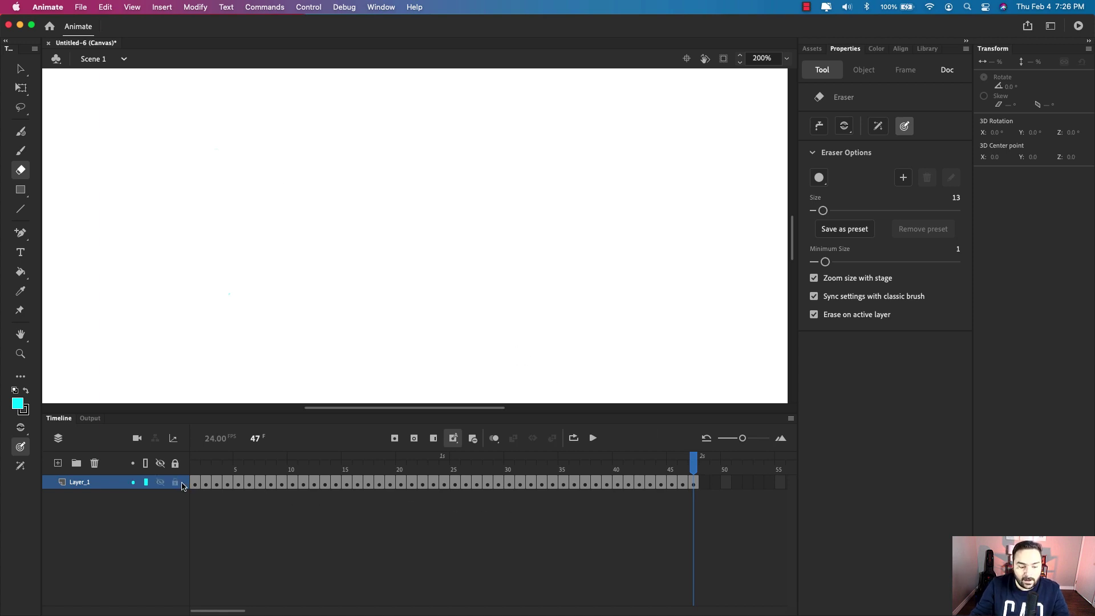
Step: Scrub through the erase sequence, then apply Reverse Frames to all 47 frames of Layer_1
left_click(695, 469)
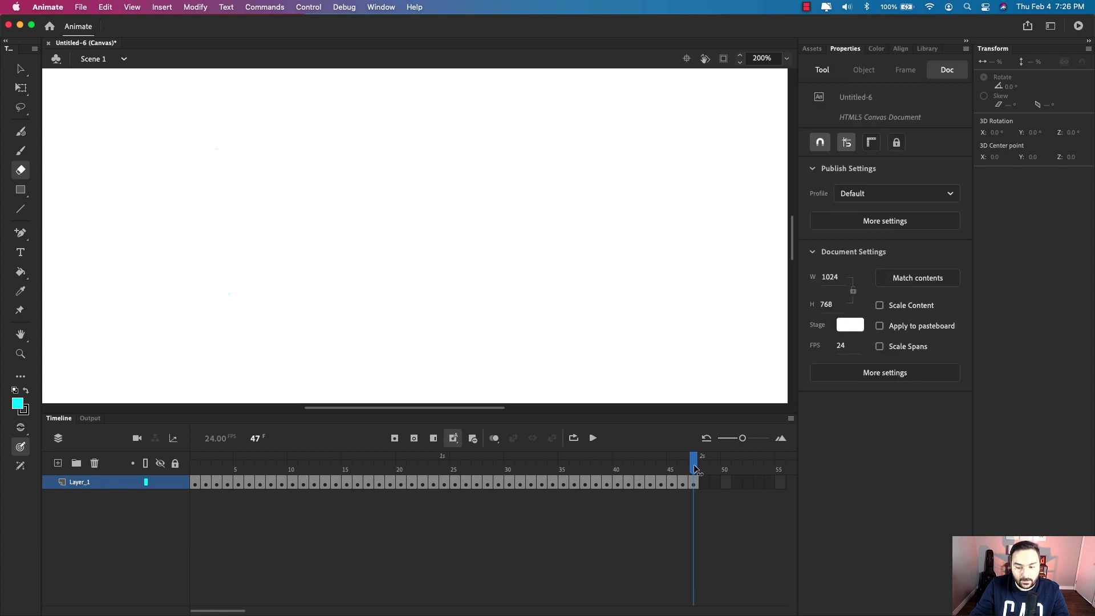
mouse_move(695, 469)
left_mouse_down()
mouse_move(195, 481)
mouse_move(694, 482)
left_mouse_up()
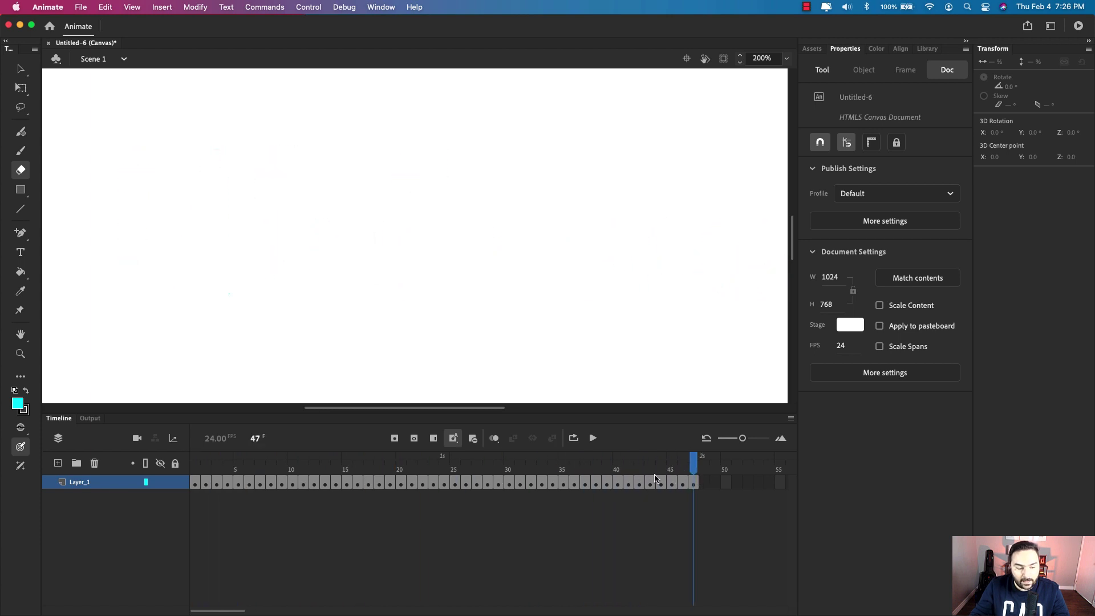
left_click(102, 486)
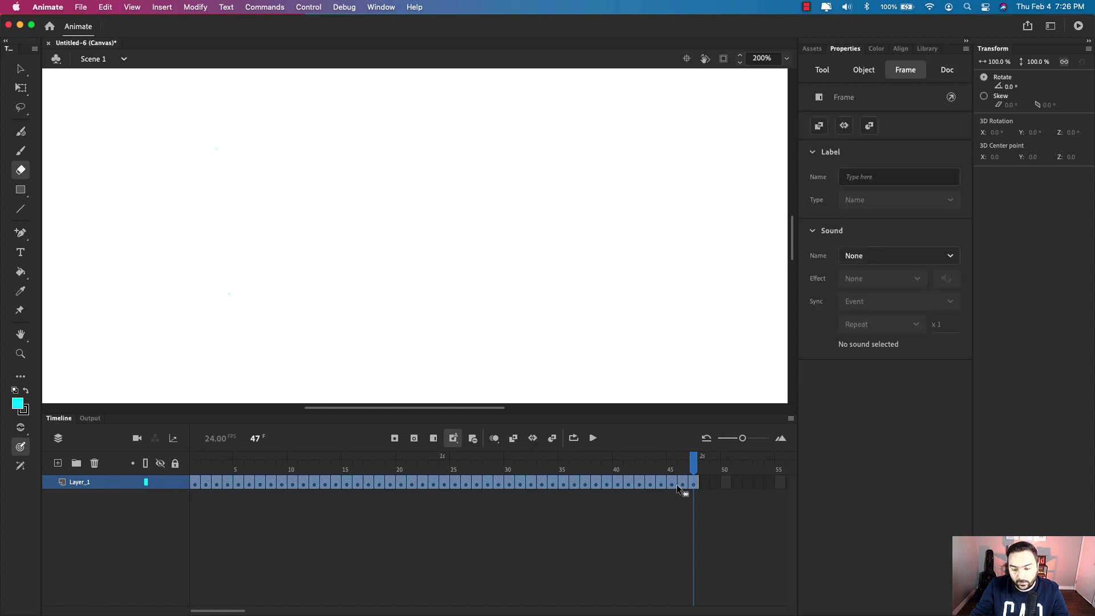
right_click(284, 485)
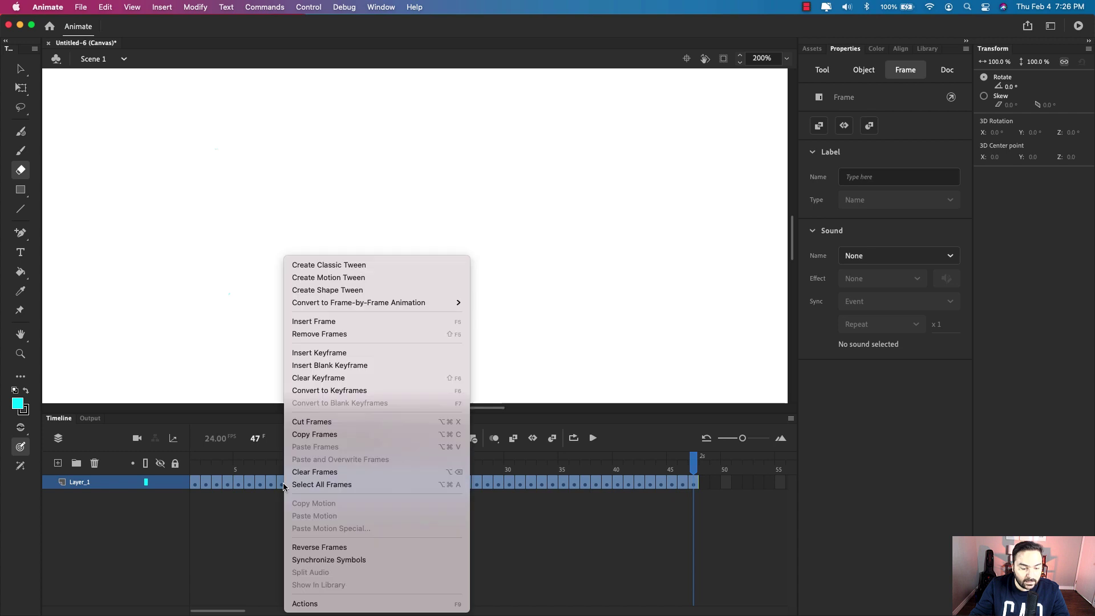
left_click(375, 547)
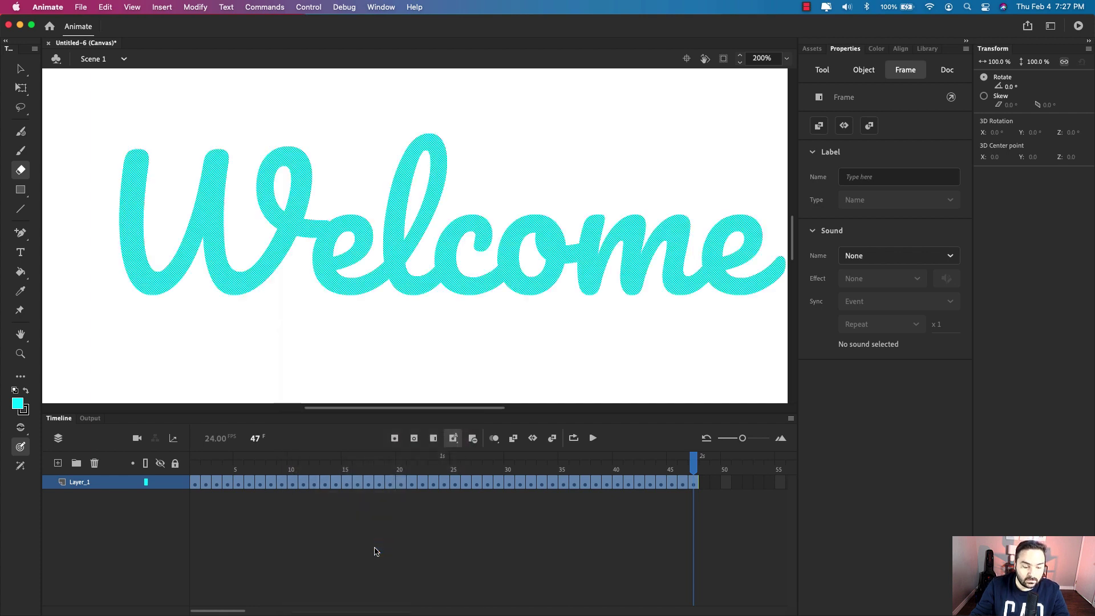
left_click(593, 438)
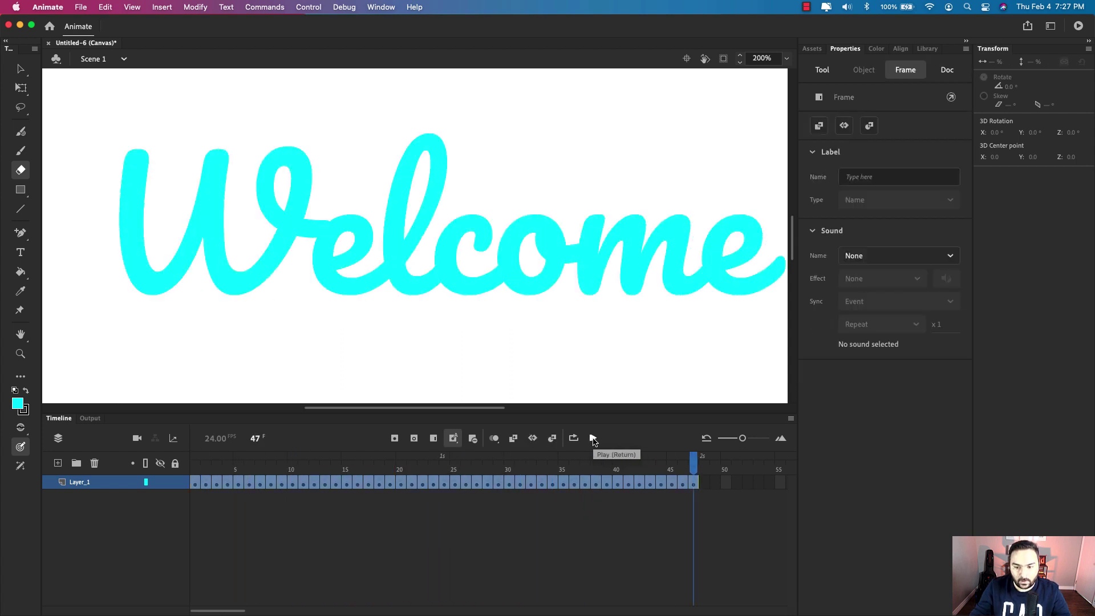
key("super+1")
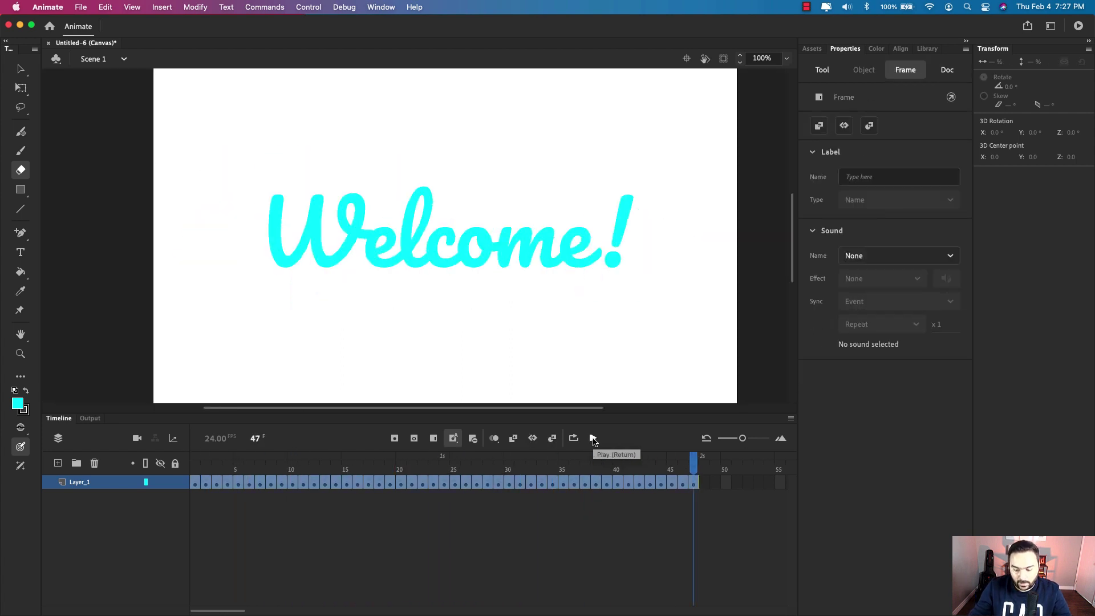
left_click(593, 438)
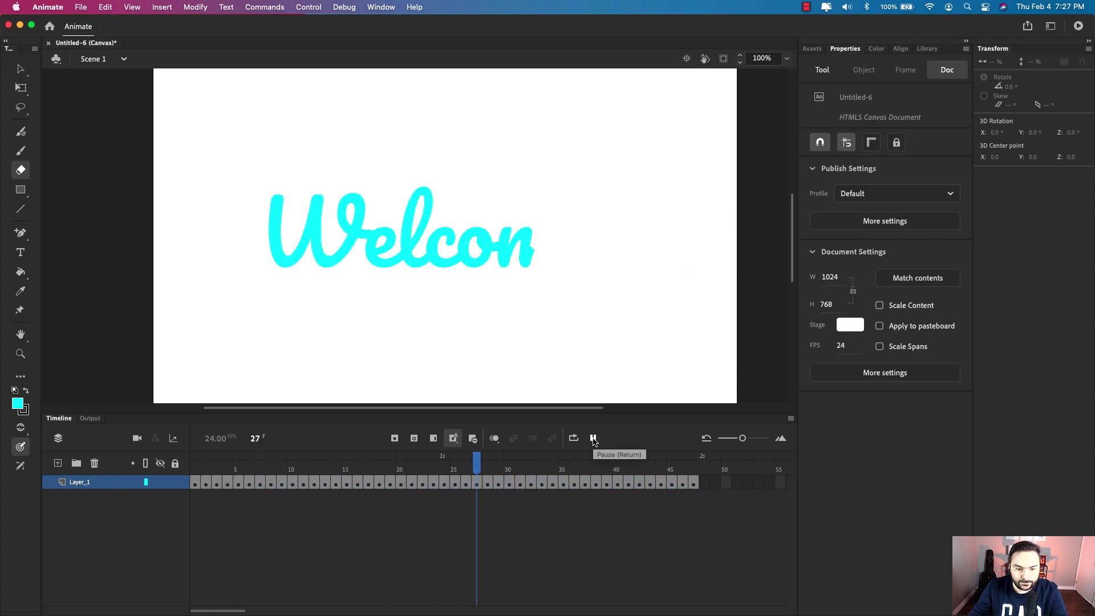
left_click(593, 438)
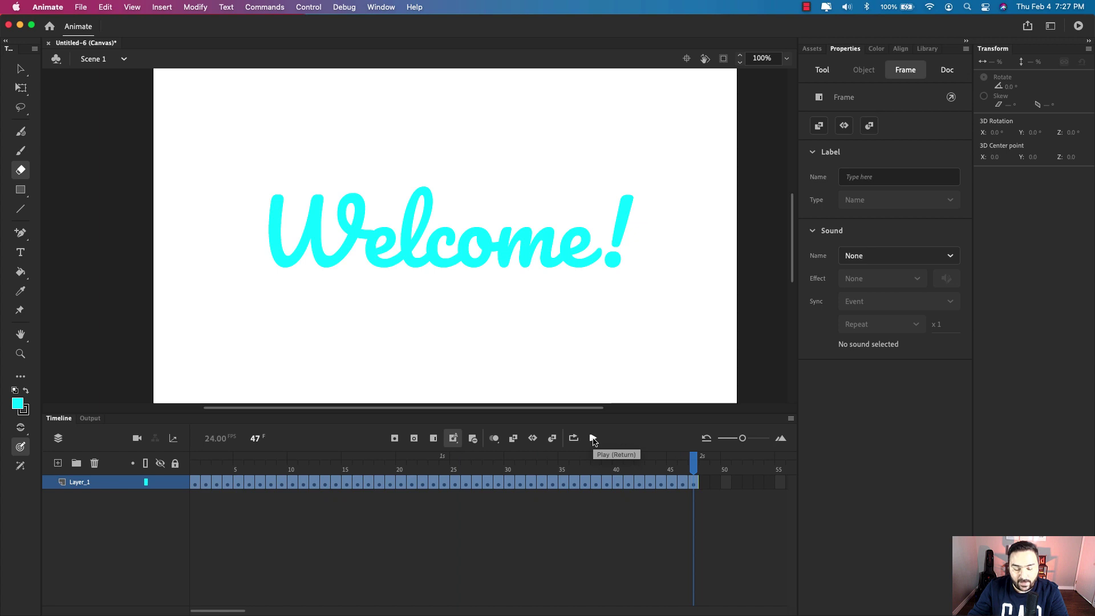
left_click(593, 438)
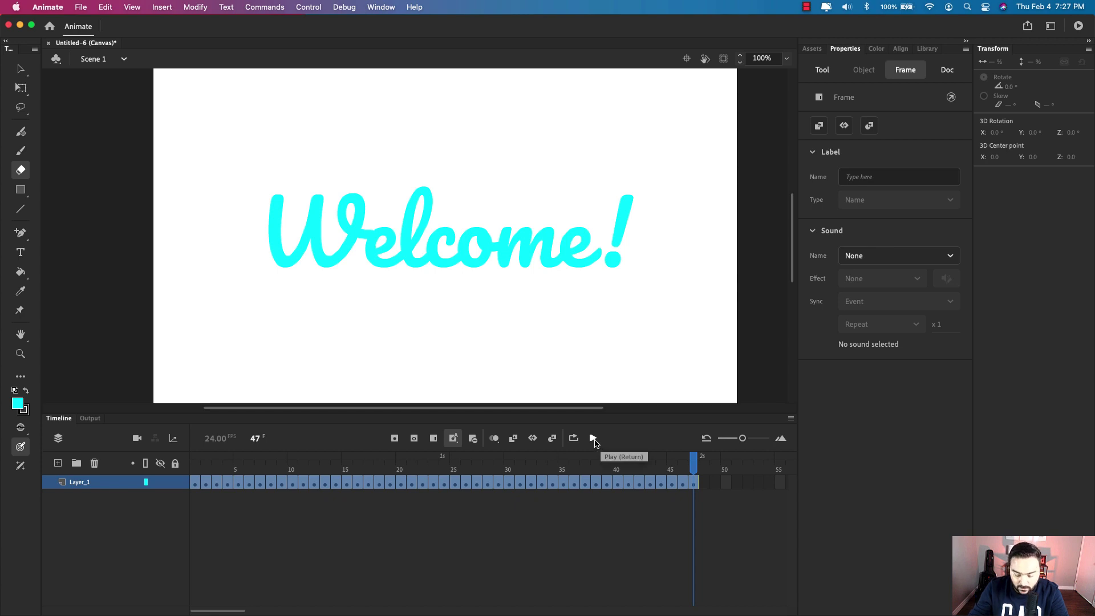
left_click(594, 439)
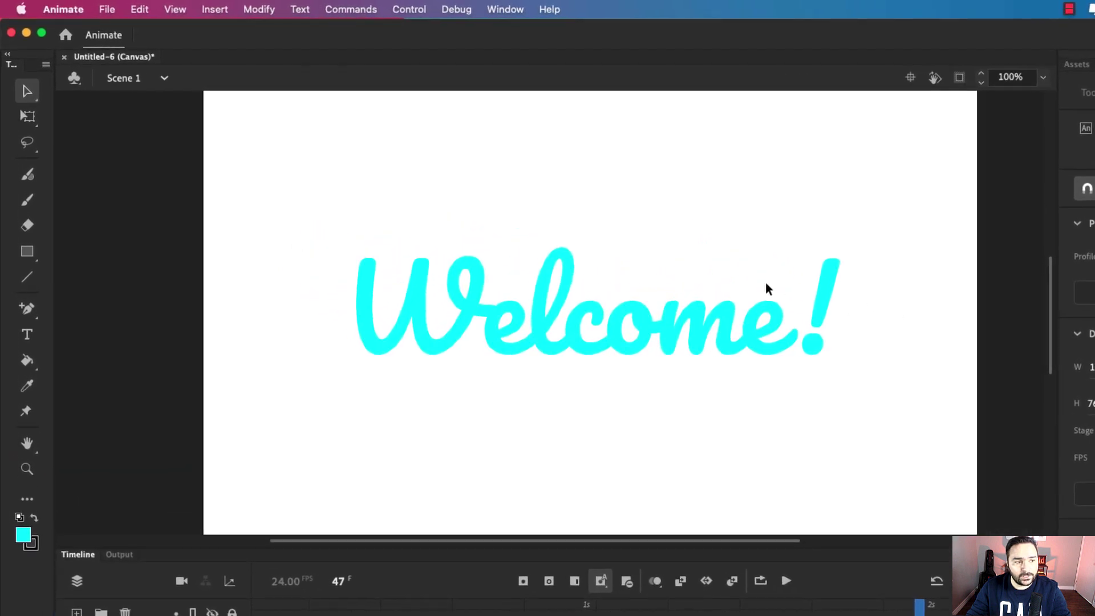
Step: Choose File > Export > Export Animated GIF to open the Export Image dialog
left_click(107, 9)
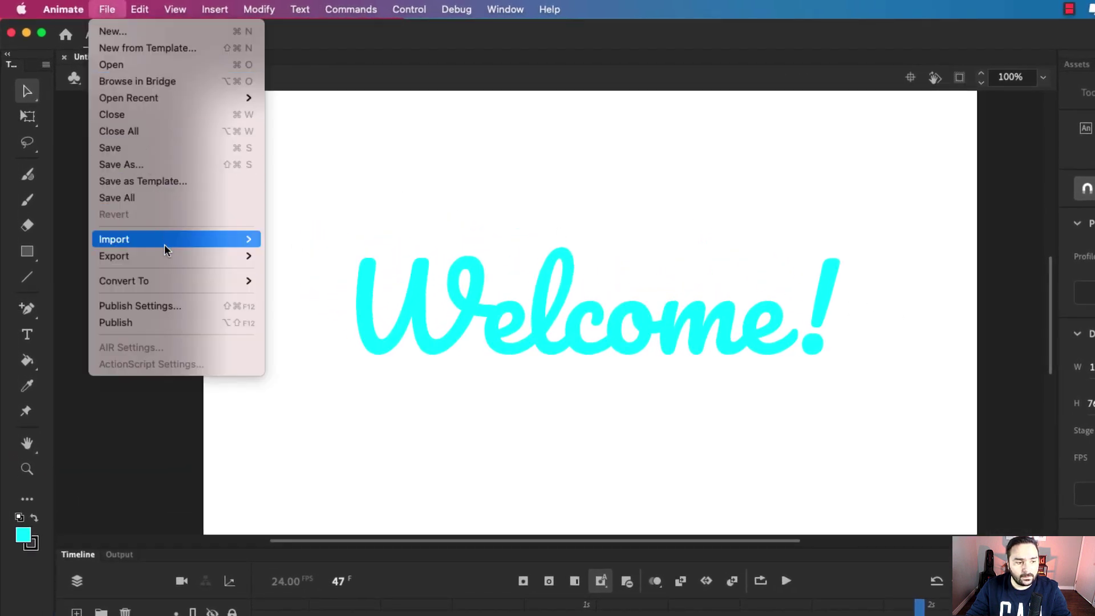
mouse_move(169, 260)
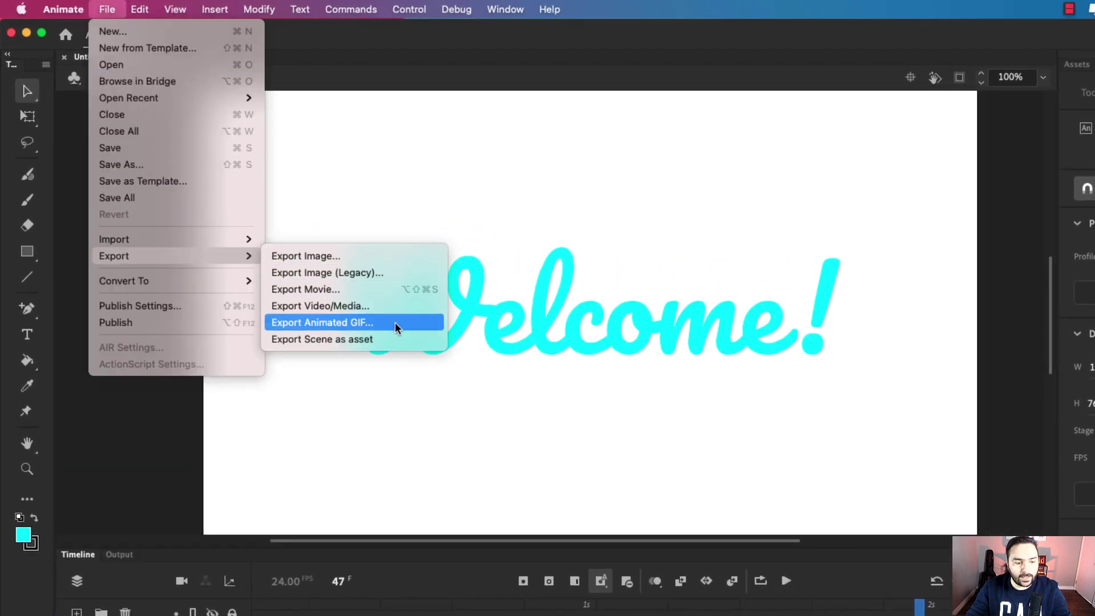
left_click(396, 328)
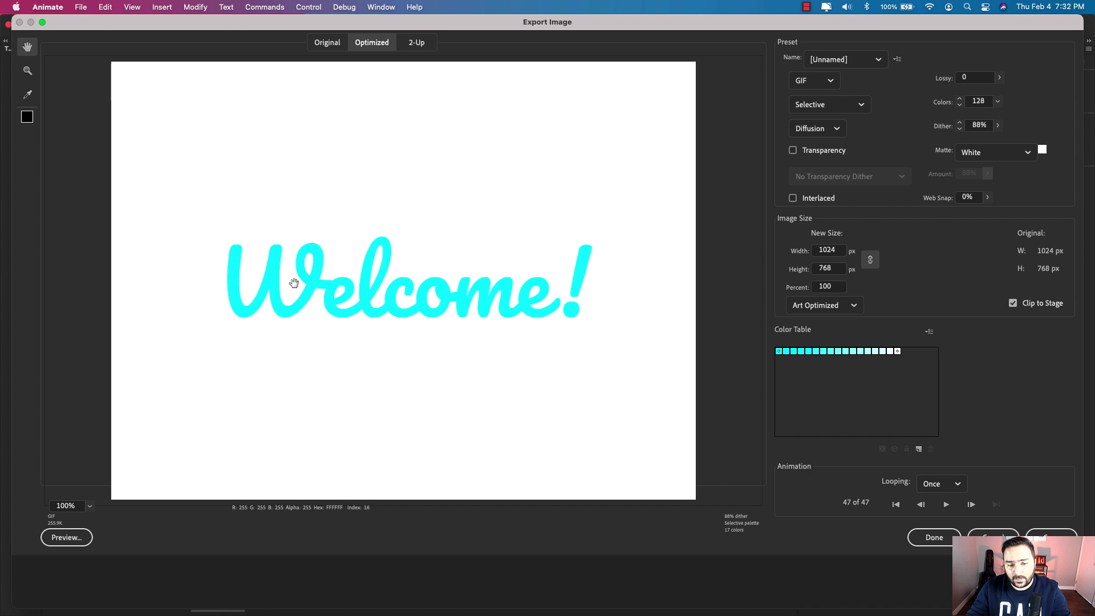
Step: Set the GIF width to 2000 px so the output becomes 2000 × 1500
left_click(826, 251)
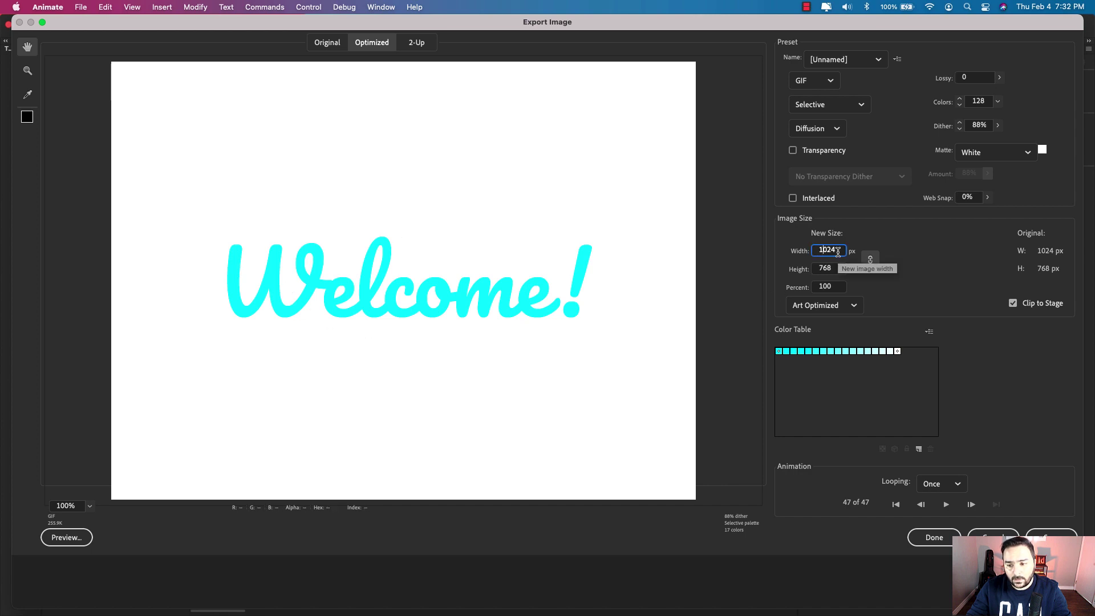
left_click_drag(839, 250, 810, 251)
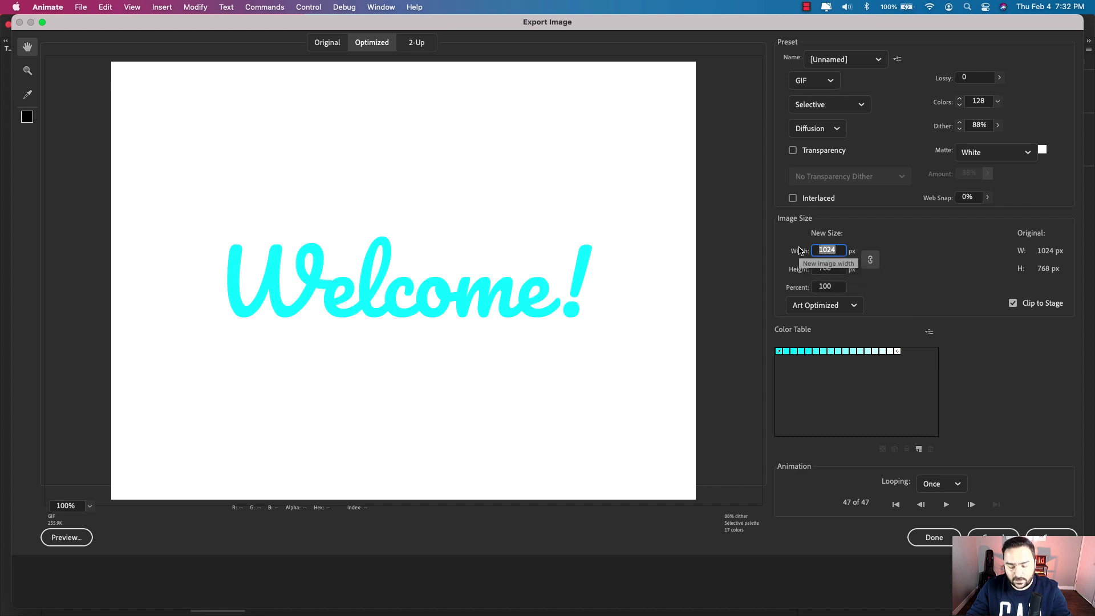
type("2000")
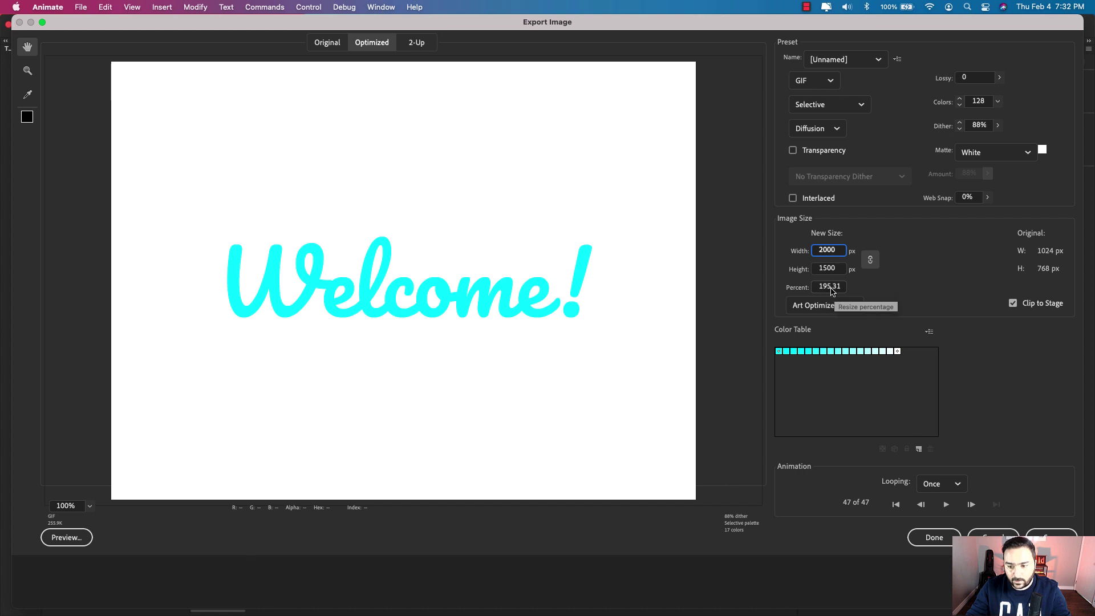
key("Tab")
key("Return")
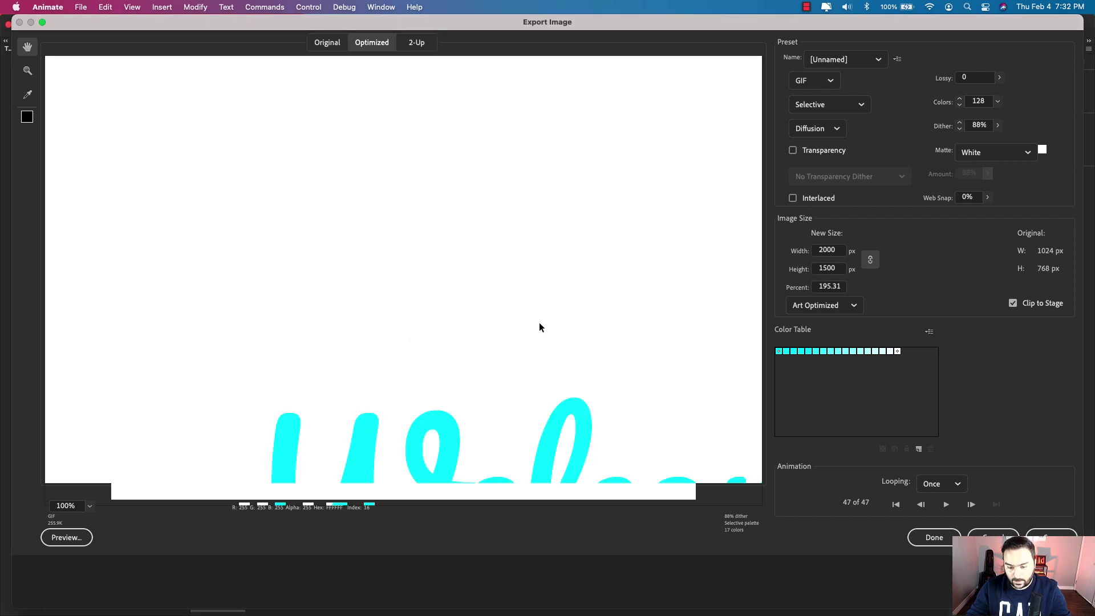
Step: Pan the preview to the full Welcome! lettering, play it, and keep looping on Once
left_click_drag(571, 339, 560, 188)
left_click_drag(559, 311, 355, 296)
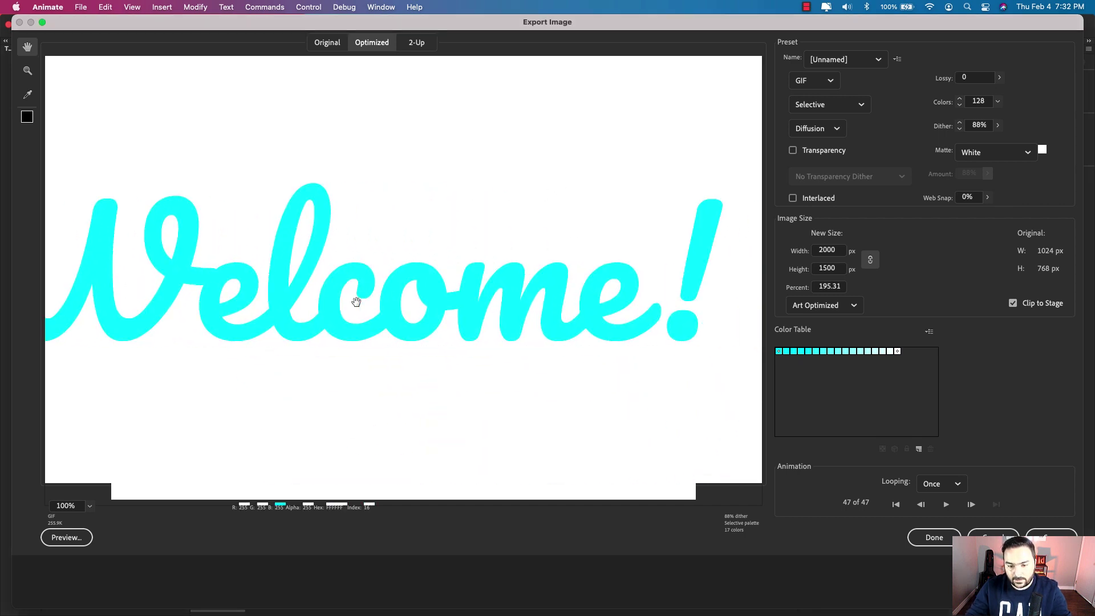
left_click(947, 506)
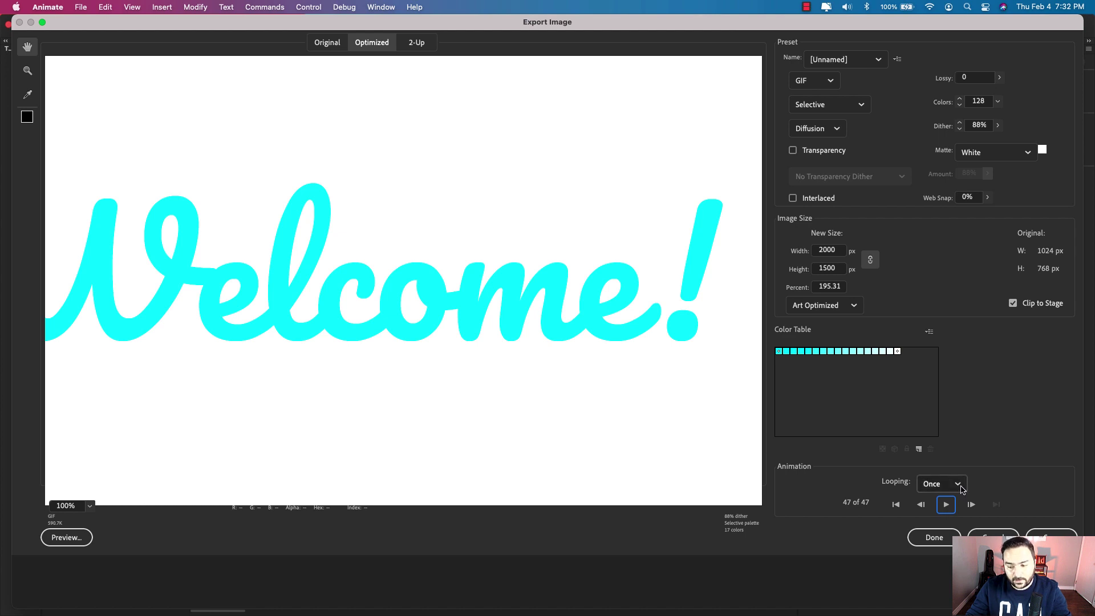
left_click(959, 485)
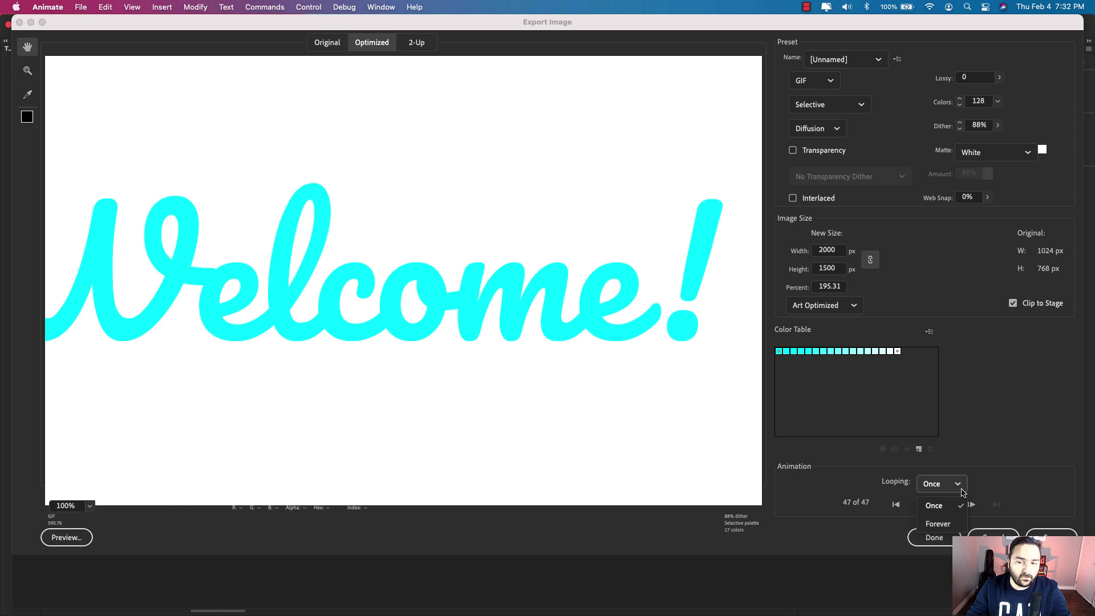
left_click(962, 489)
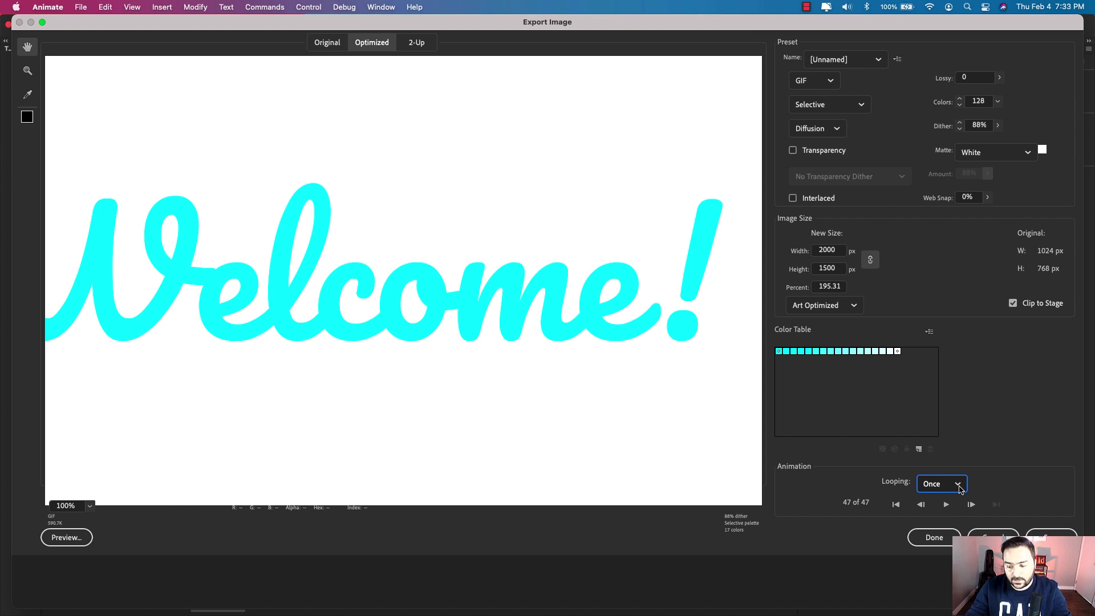
left_click(959, 485)
left_click(959, 485)
left_click(959, 485)
left_click(959, 485)
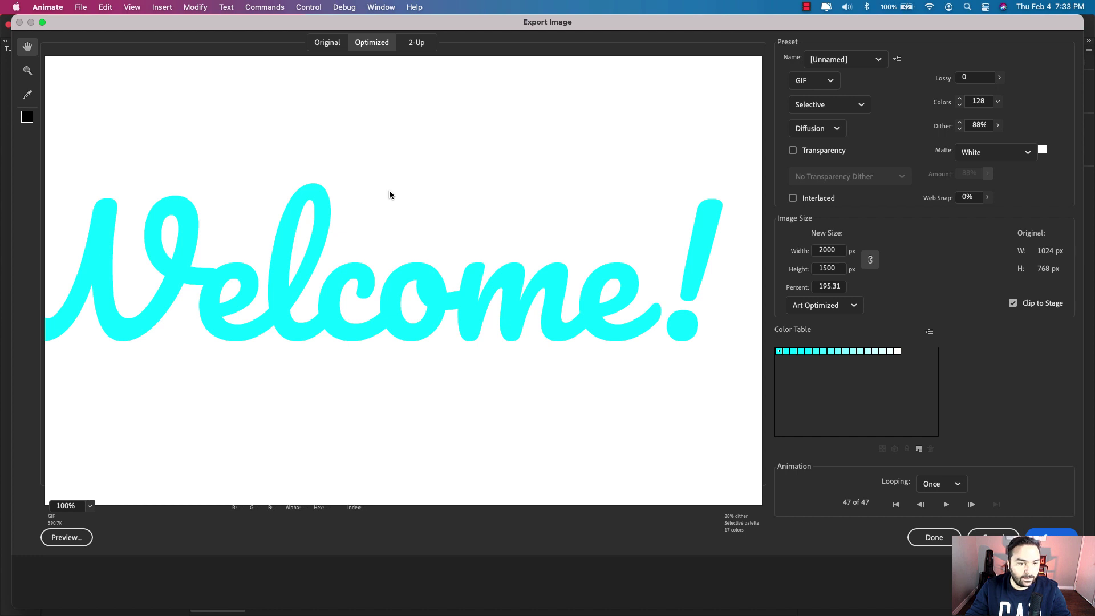
Step: Save the exported GIF on the Desktop under the name welcome-animation.gif
key("Return")
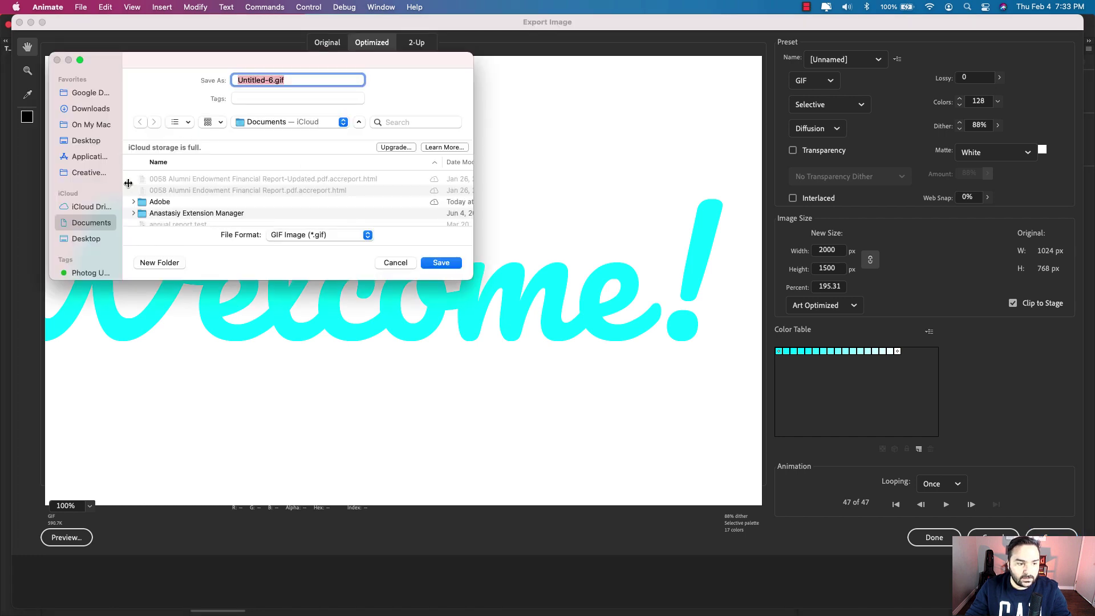
left_click(84, 140)
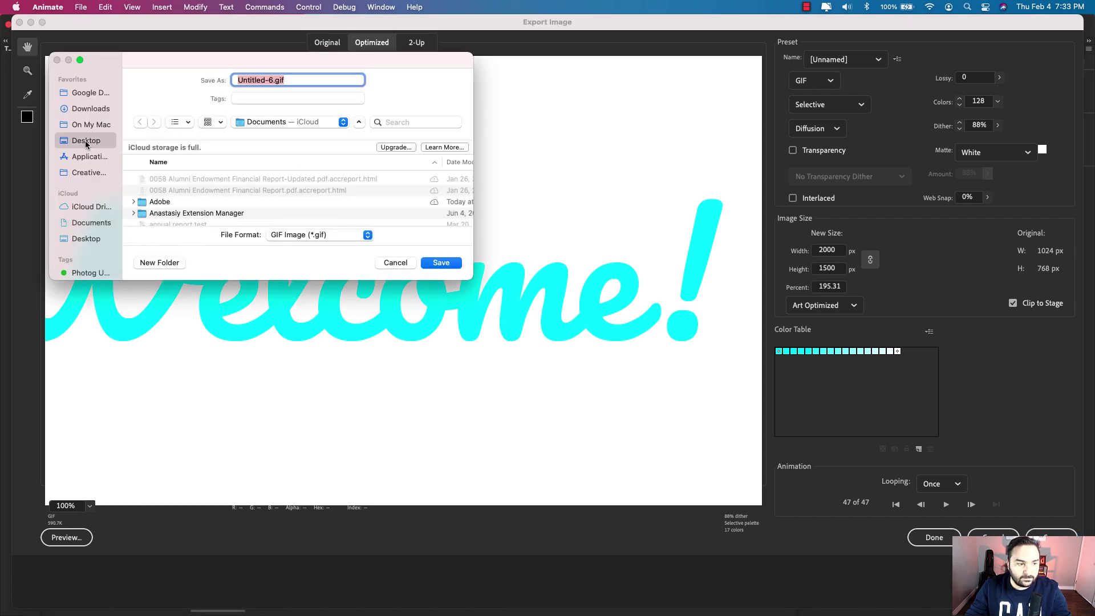
left_click(297, 80)
left_click_drag(296, 80, 215, 83)
type("welcome-animation")
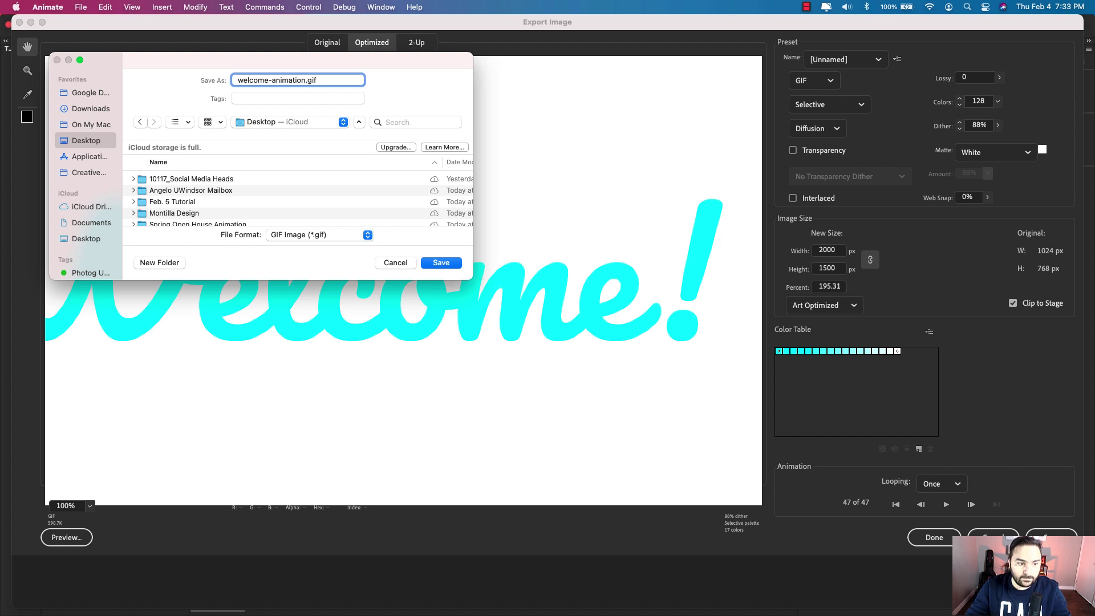
left_click(436, 263)
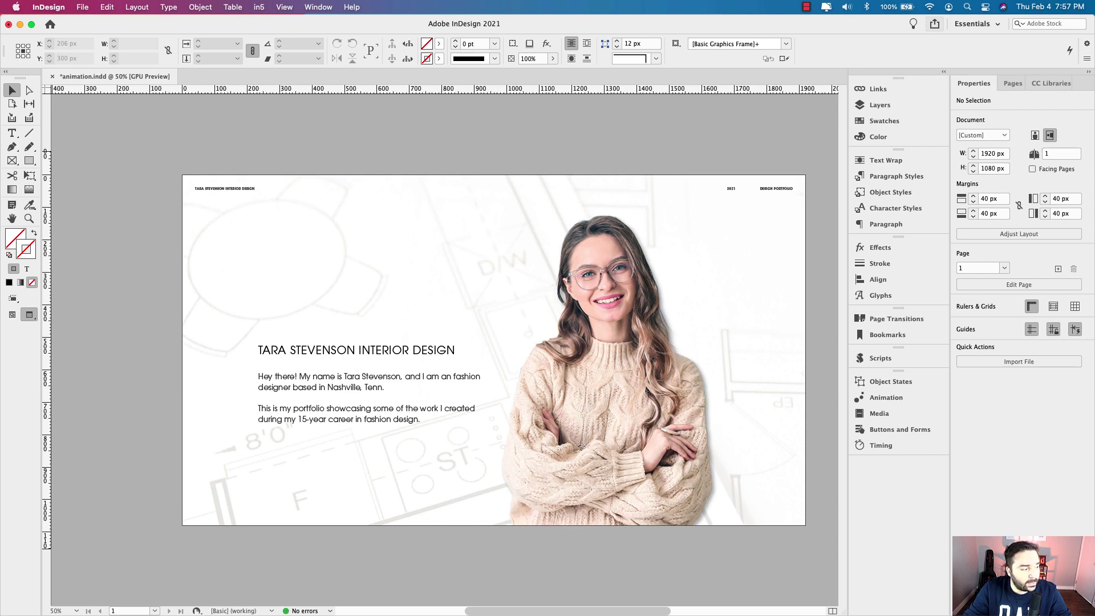
Step: Place welcome-animation.gif in a frame above the cover heading and preview it from Buttons and Forms
left_click_drag(0, 214, 194, 255)
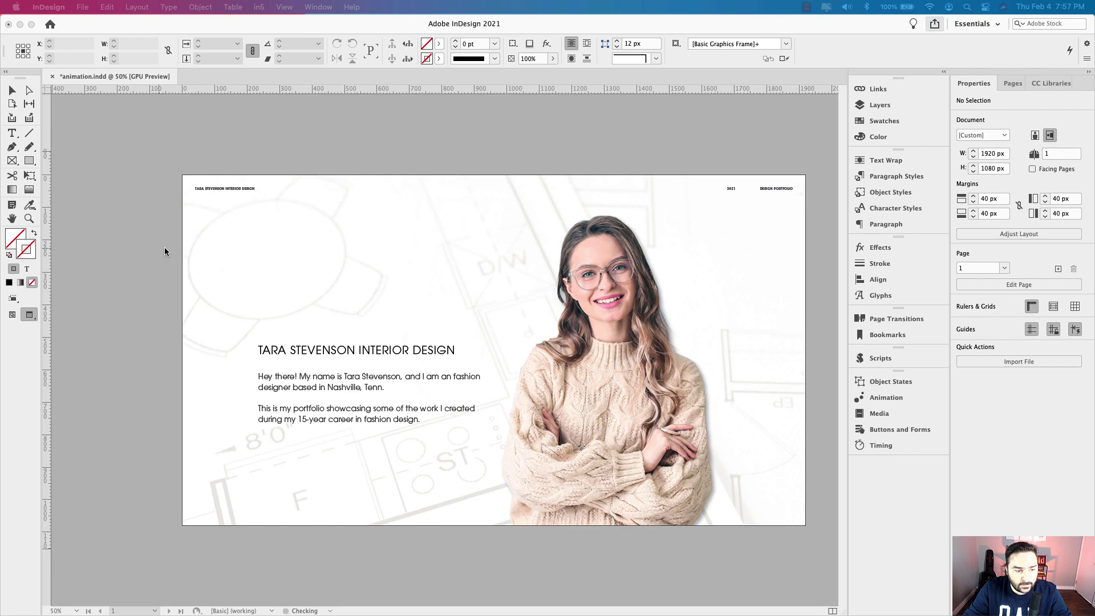
left_click_drag(258, 236, 458, 292)
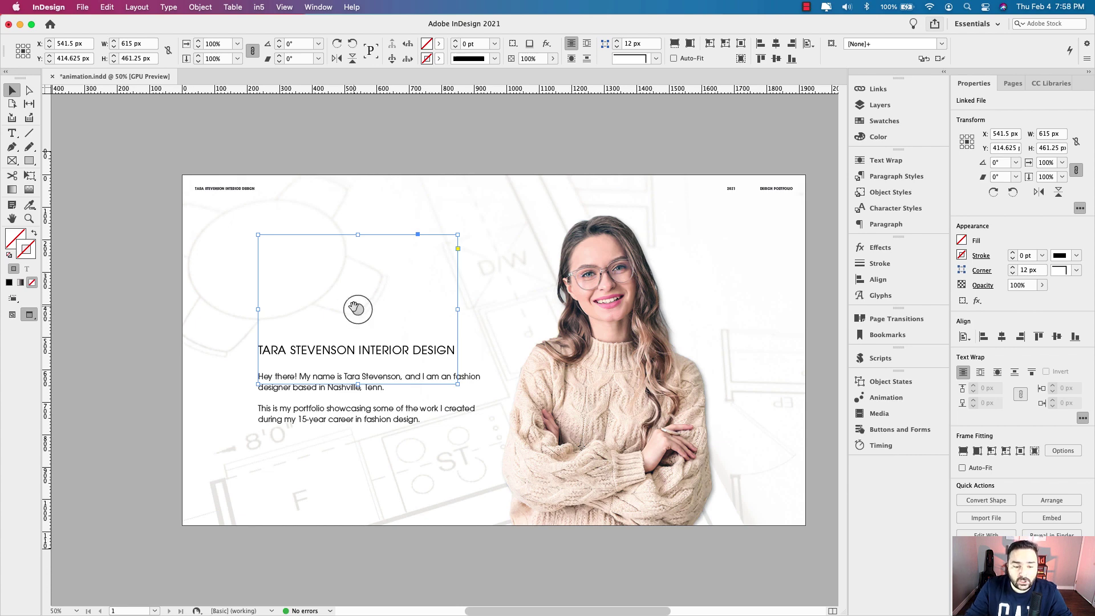
left_click(884, 433)
left_click(700, 580)
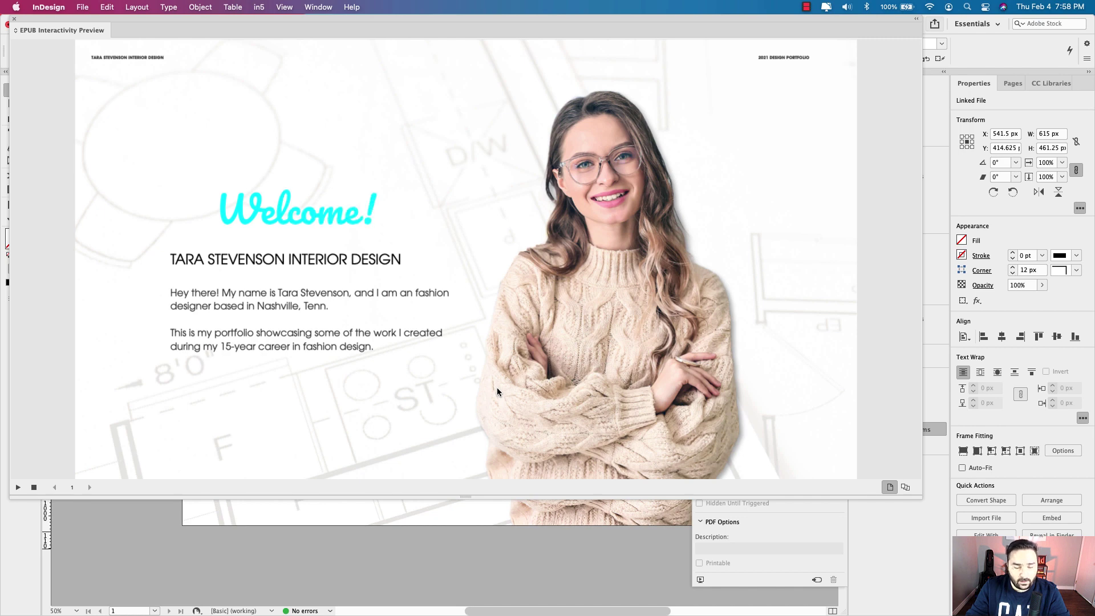
Step: Scale the Welcome! GIF content up to about 55% and preview the cover again
left_click(15, 20)
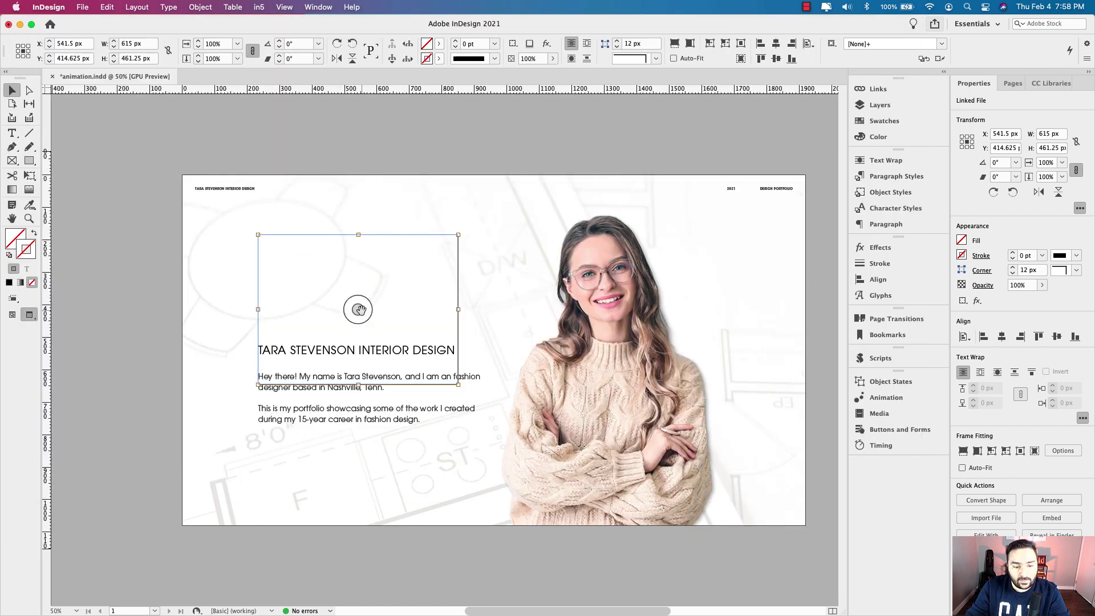
left_click(360, 310)
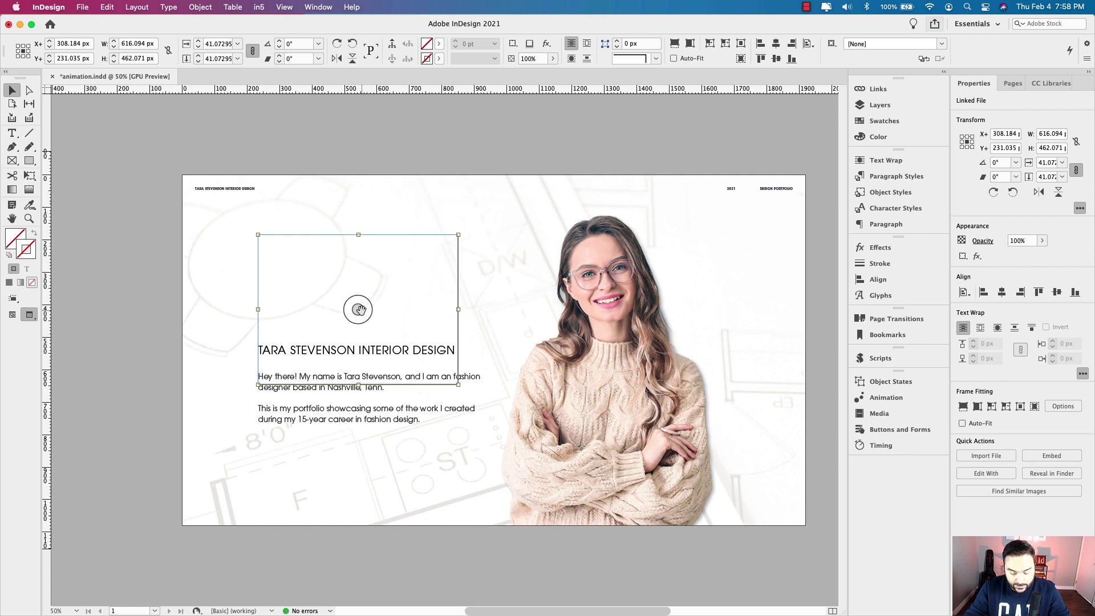
left_click(359, 310)
key("super+period")
key("super+period")
key("super+period")
key("super+period")
key("super+period")
key("super+period")
key("super+period")
key("super+period")
key("super+period")
key("super+period")
key("super+period")
key("super+period")
key("super+period")
key("super+period")
key("super+period")
key("super+period")
key("super+period")
key("super+period")
key("super+period")
key("super+period")
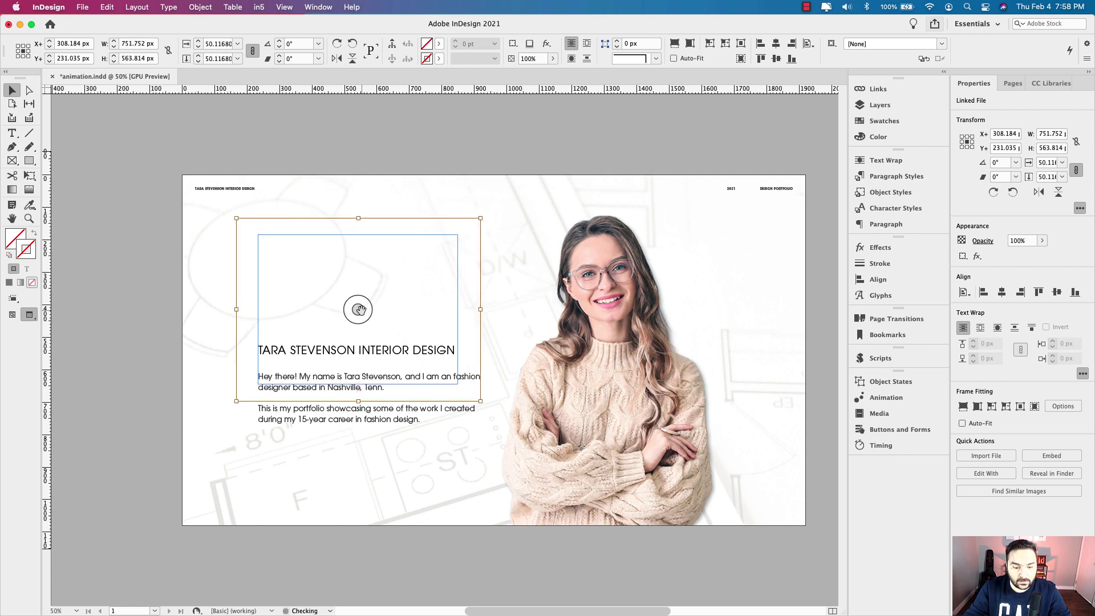
key("super+period")
key("super+period")
key("super+period")
key("super+period")
key("super+period")
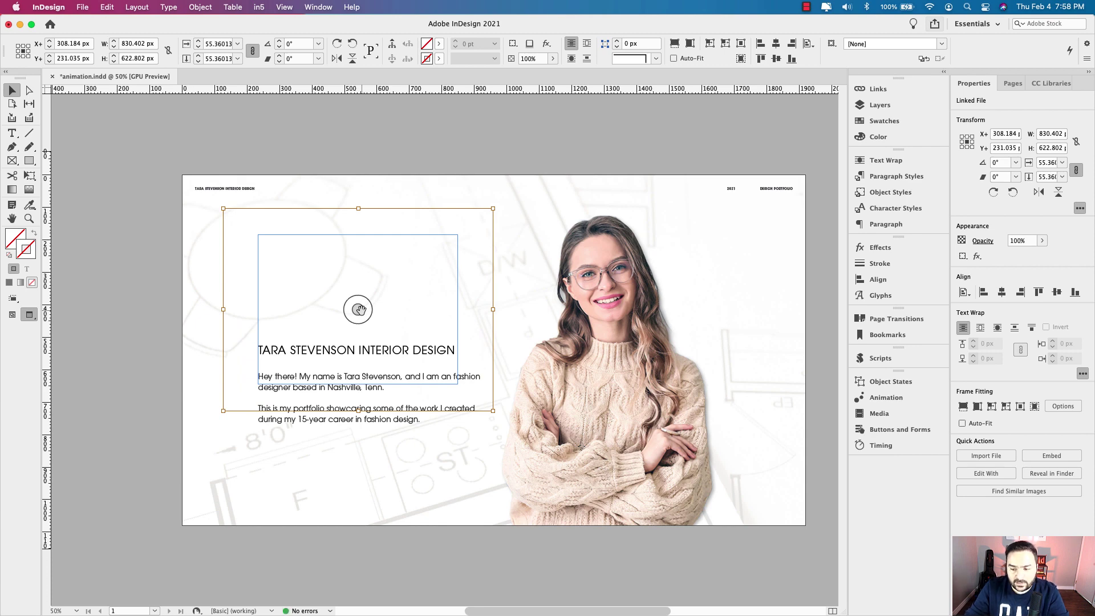
left_click(886, 397)
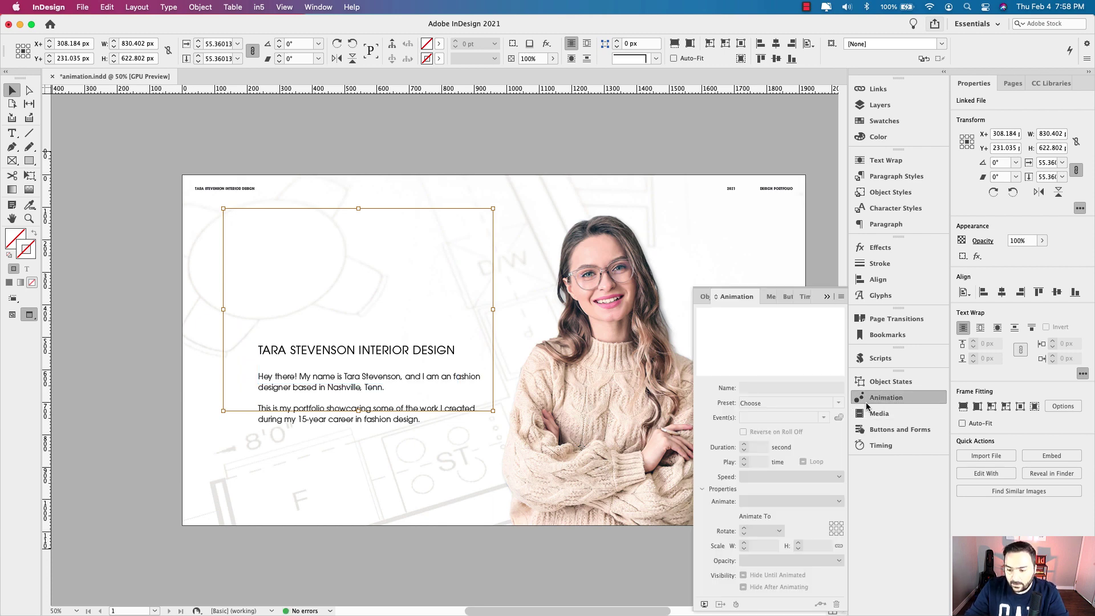
left_click(704, 604)
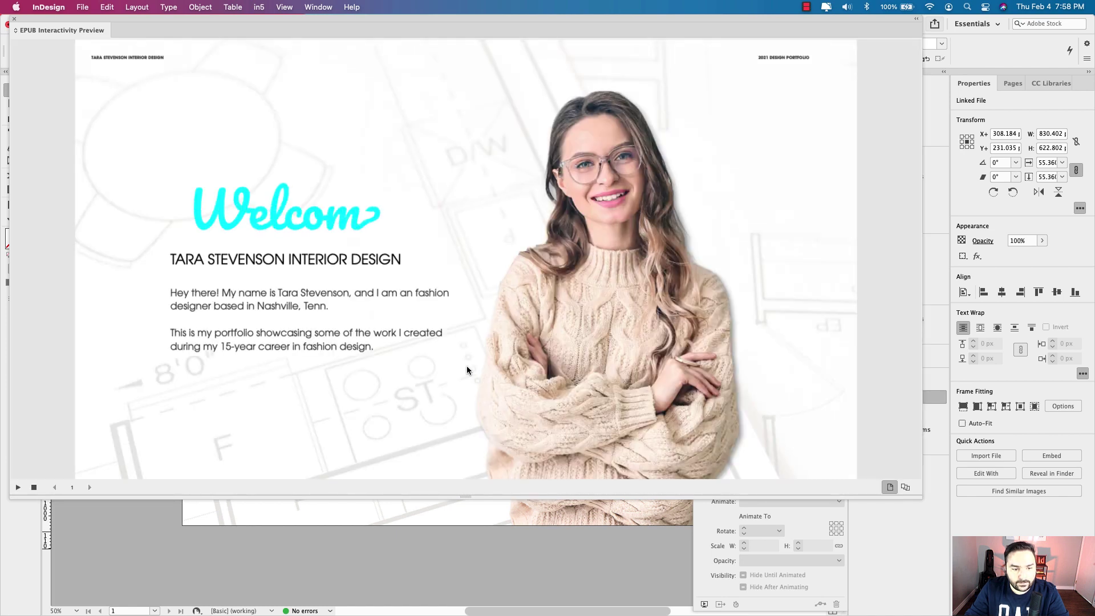
Step: Nudge the Welcome! frame left to X 283.381 px, previewing the animation after each nudge
left_click(14, 19)
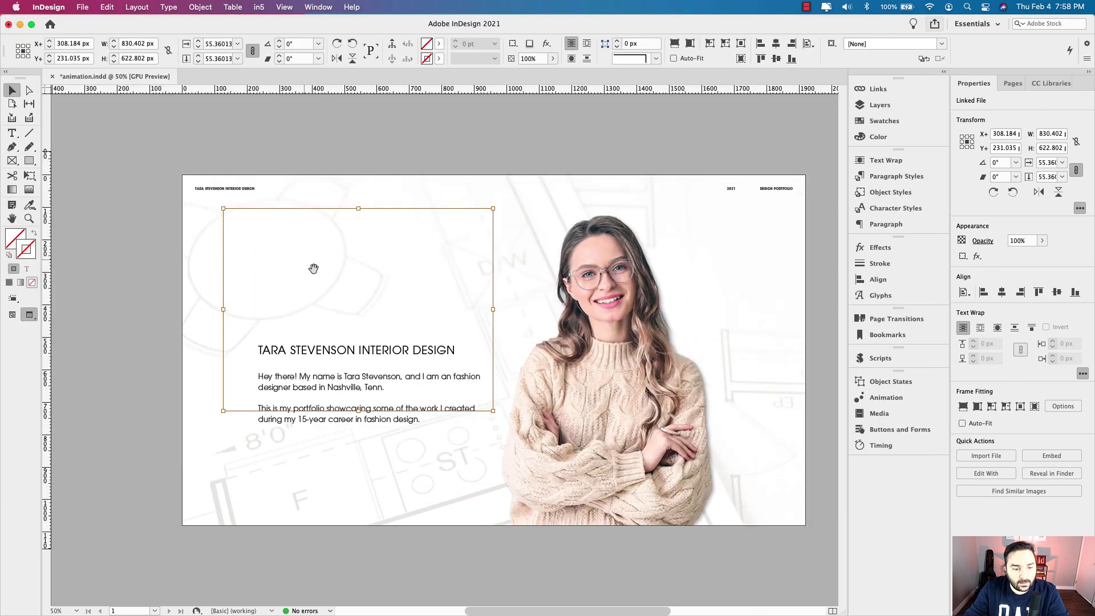
left_click(358, 309)
key("Left")
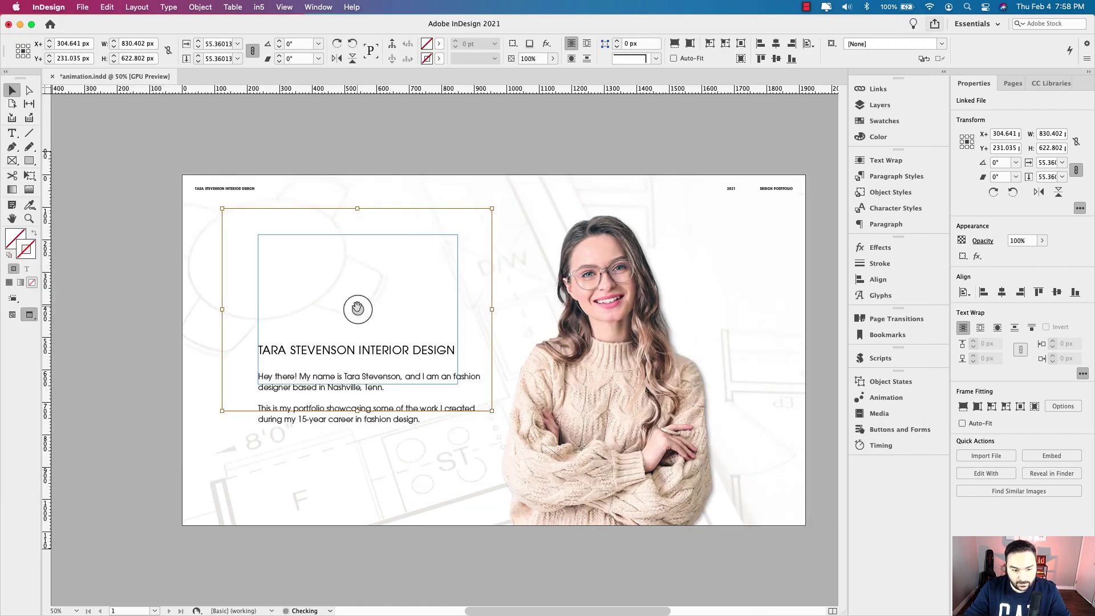
left_click(900, 429)
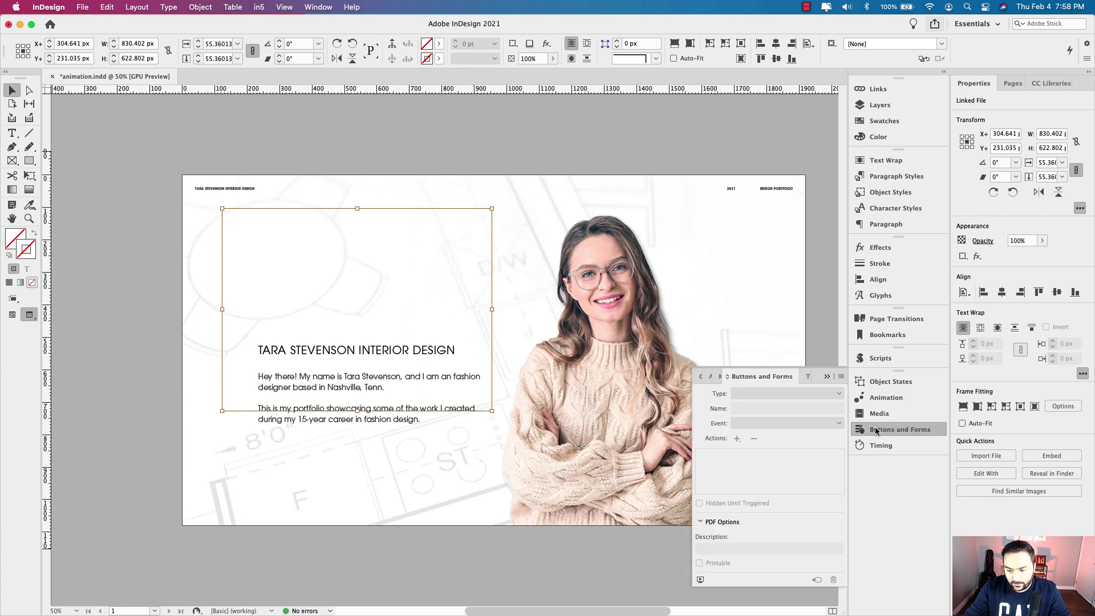
left_click(700, 579)
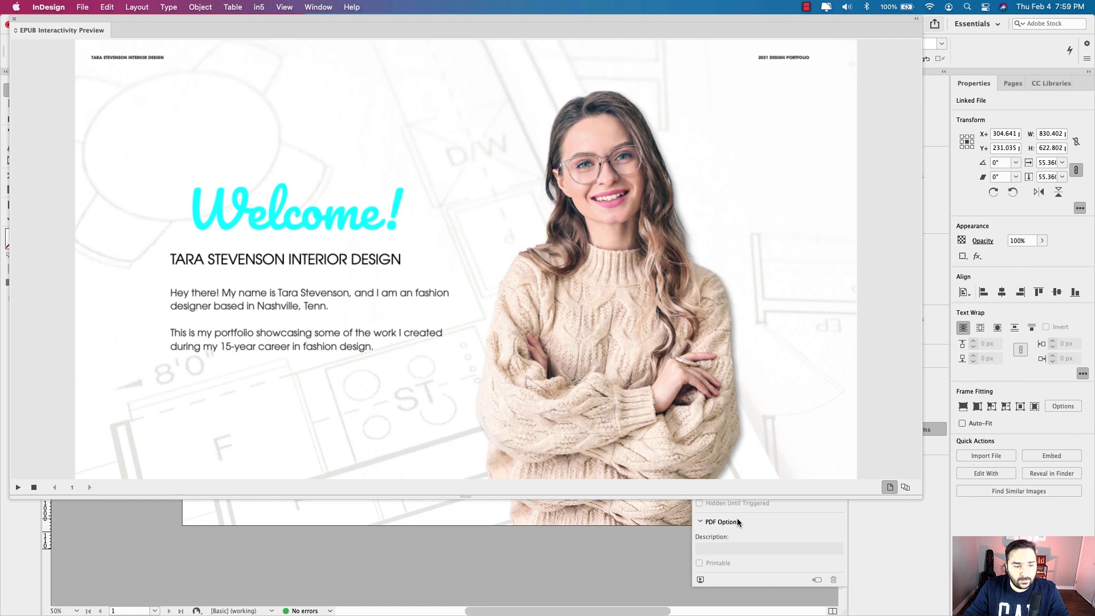
left_click(9, 23)
key("shift+Left")
key("shift+Left")
key("shift+Left")
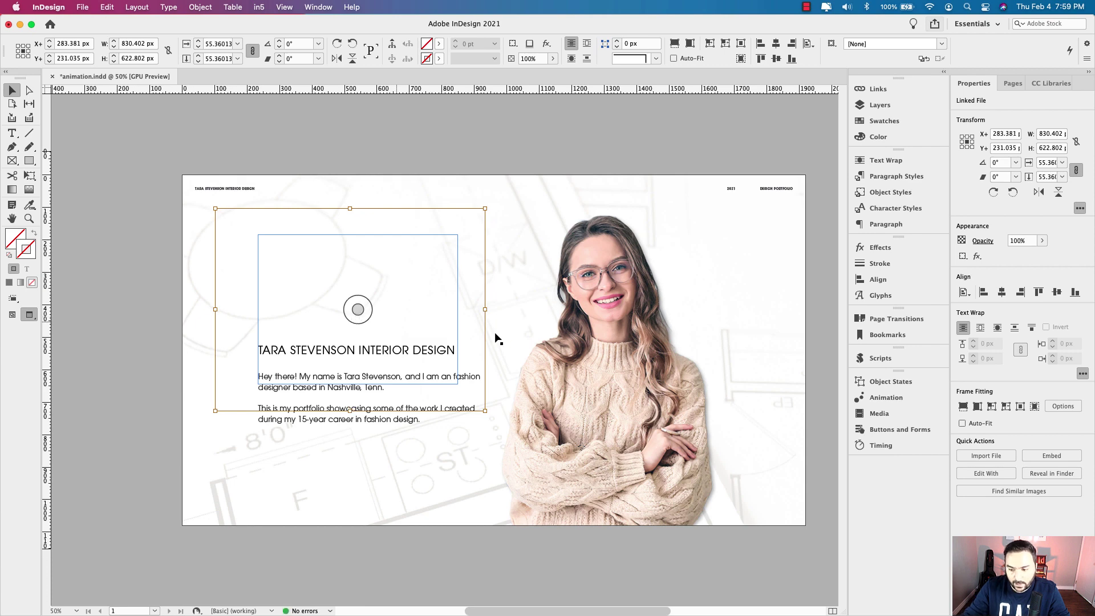
left_click(872, 414)
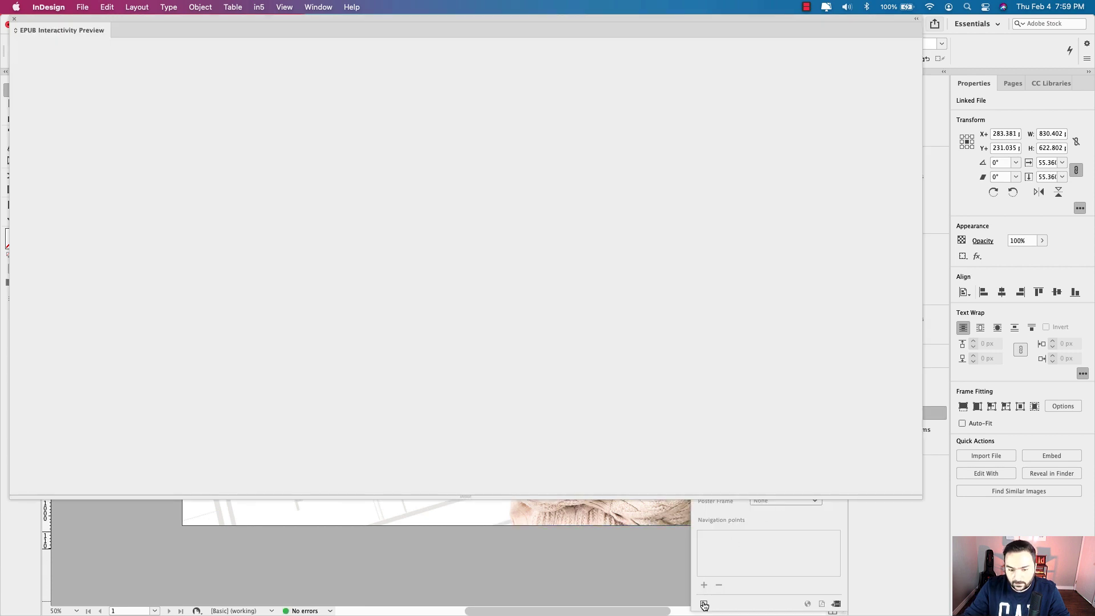
left_click(704, 603)
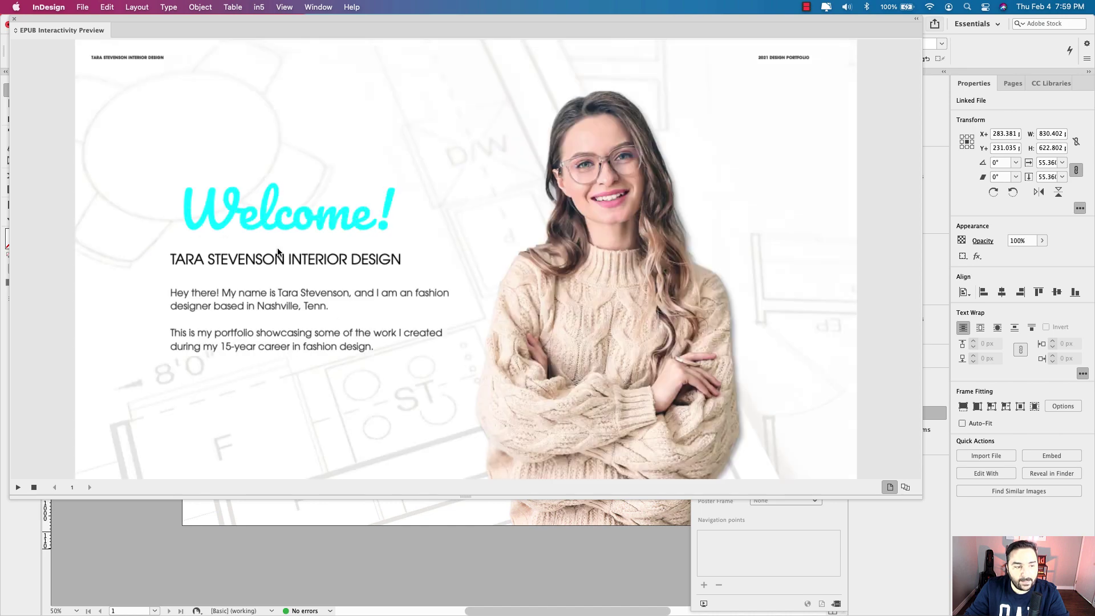
Step: Enlarge the Welcome! frame from its corner handle and preview the bigger animation
left_click(13, 19)
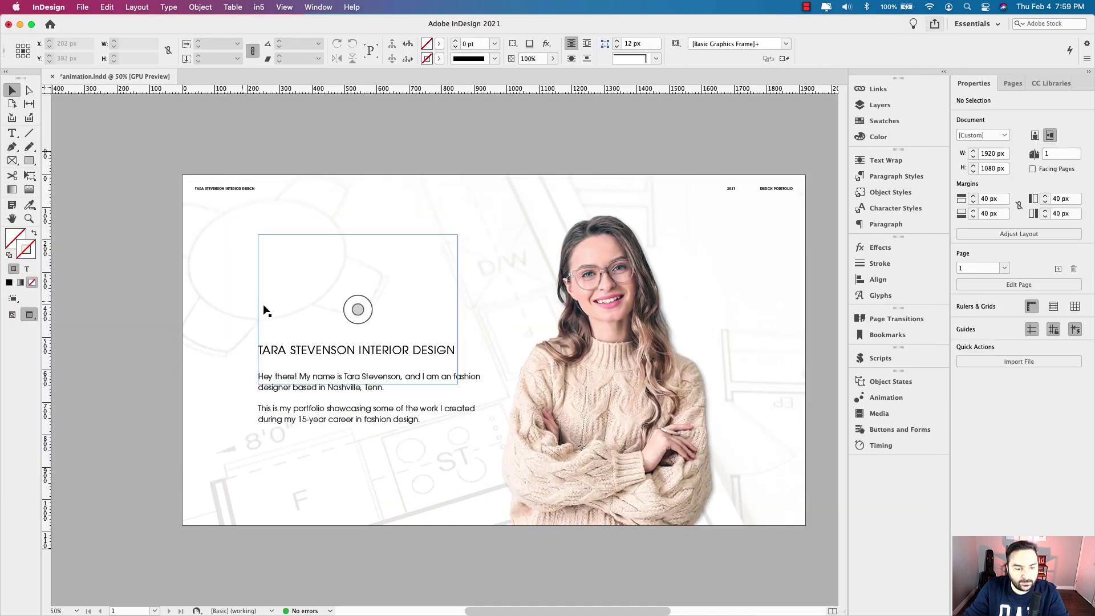
left_click_drag(272, 309, 271, 309)
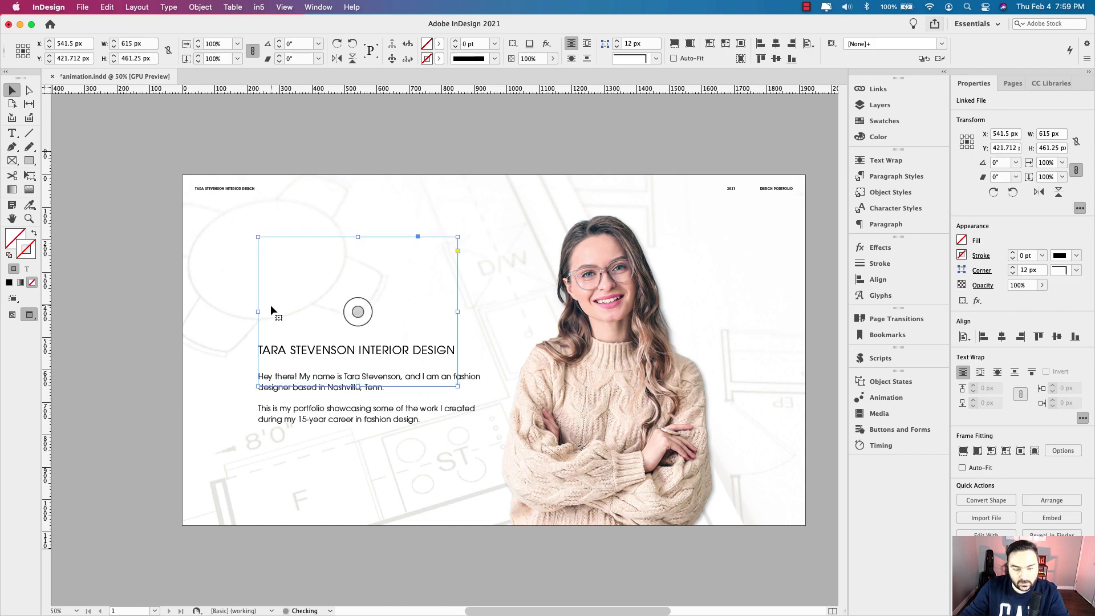
left_click(899, 429)
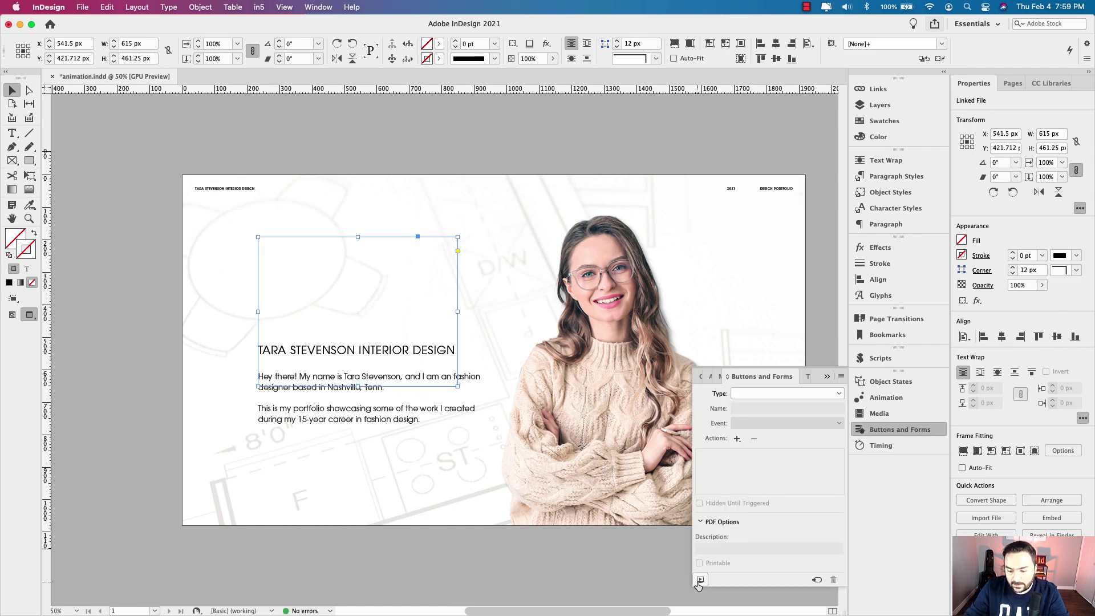
left_click(225, 234)
left_click(384, 252)
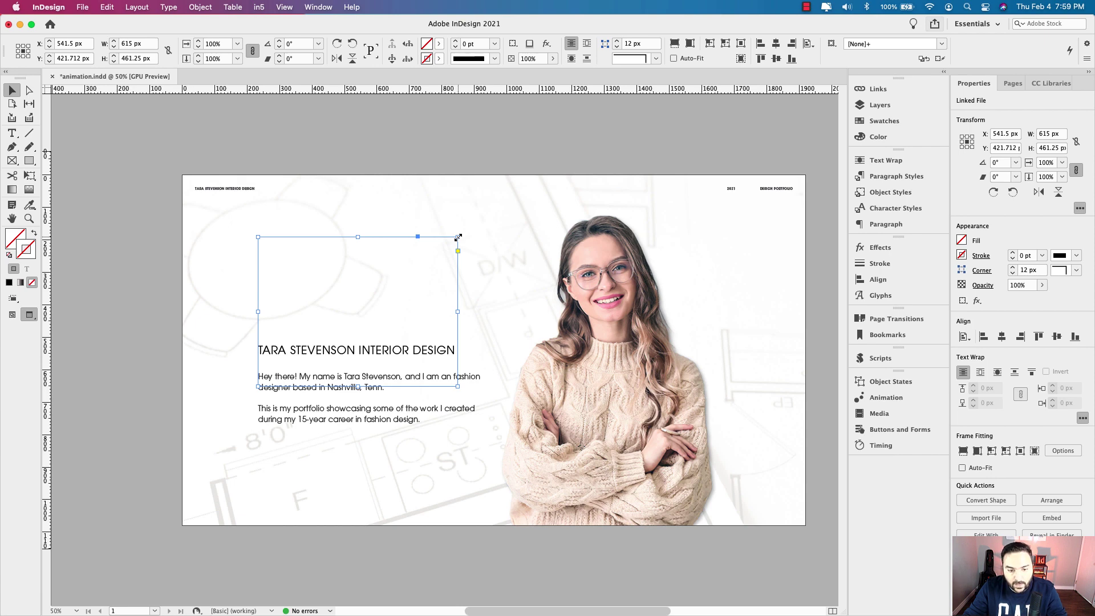
left_click_drag(459, 237, 484, 221)
key("super+z")
left_click(879, 413)
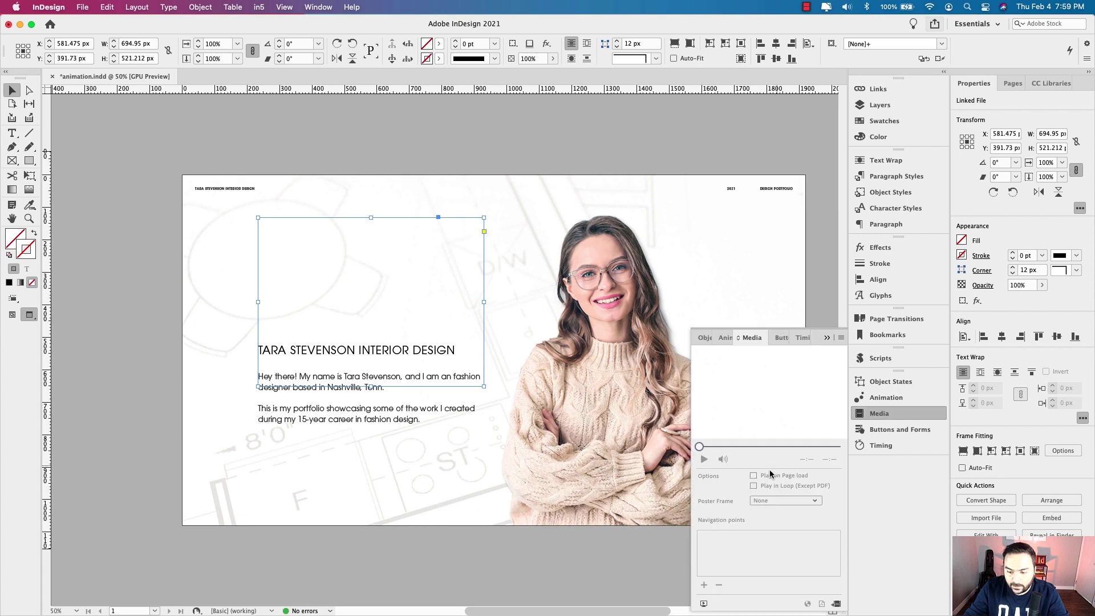
left_click(701, 604)
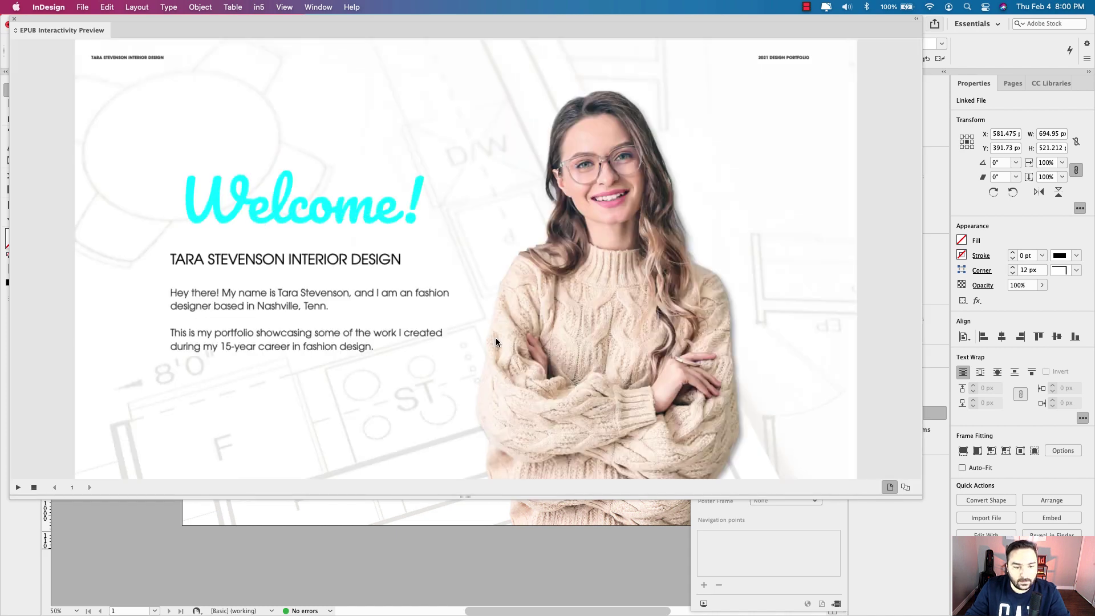
Step: Nudge the frame left and down to Y 405.904 px, preview it, then deselect everything
left_click(14, 19)
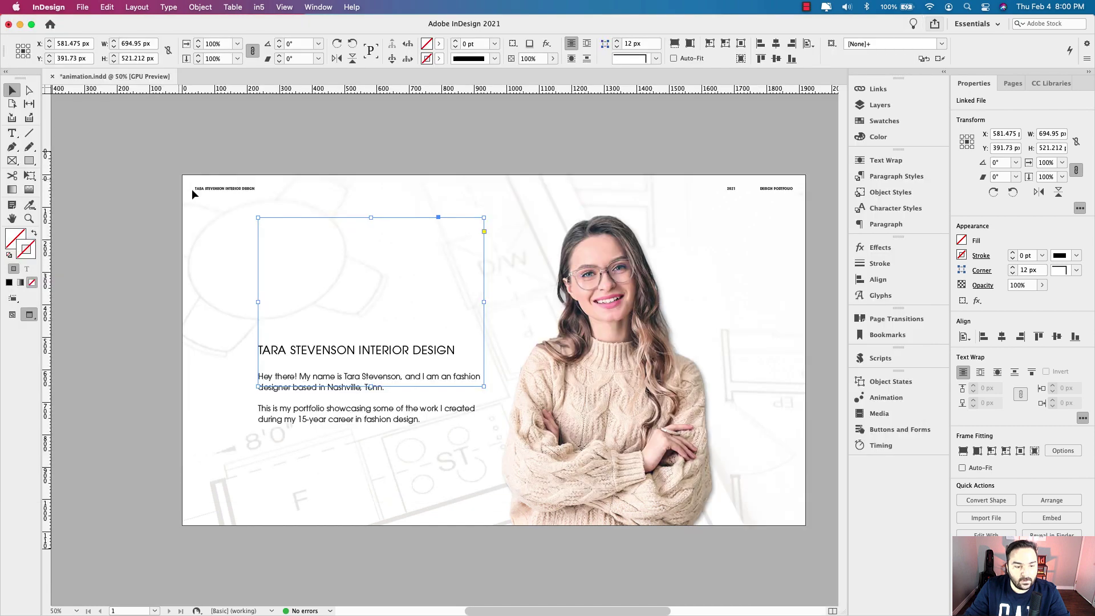
key("Left")
key("Left")
key("Left")
key("Left")
key("Left")
key("Left")
key("Left")
key("Left")
key("Left")
key("Left")
key("Left")
key("Left")
key("Left")
key("Left")
key("Left")
key("Left")
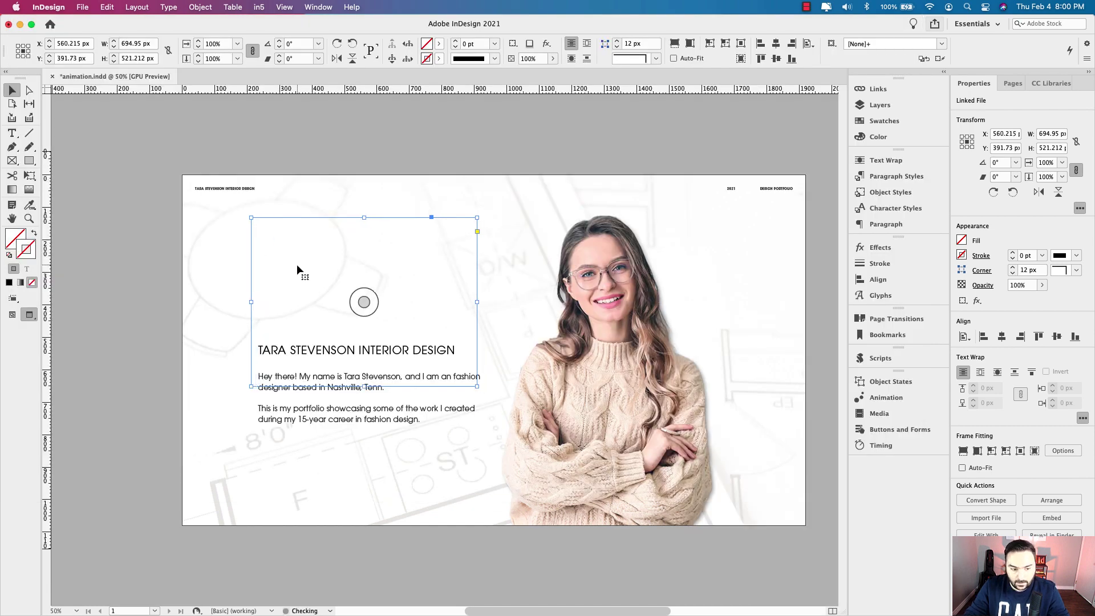
left_click(892, 431)
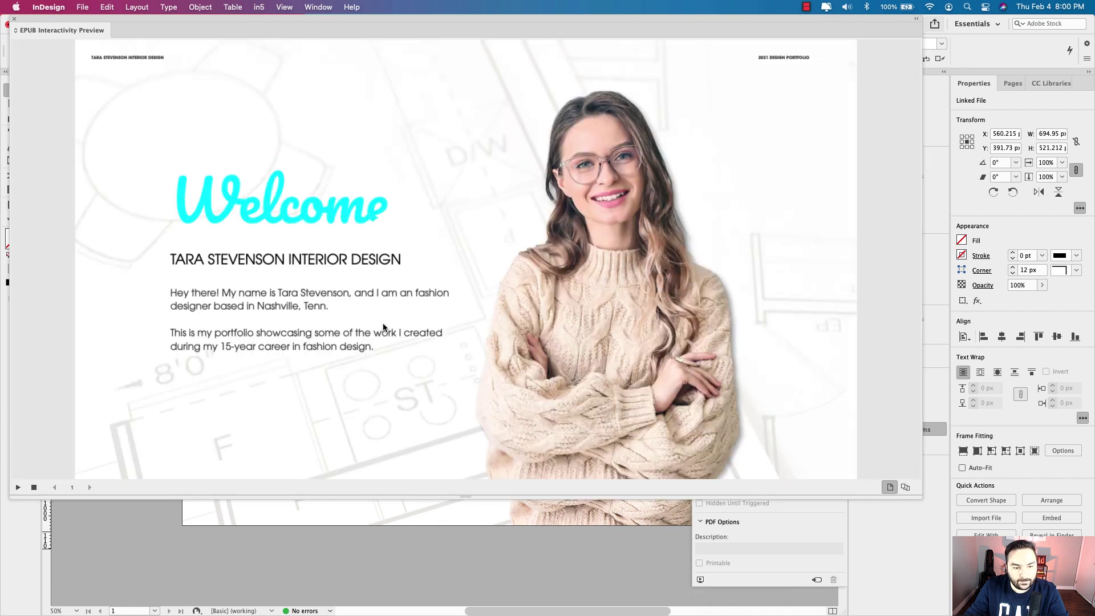
left_click(15, 20)
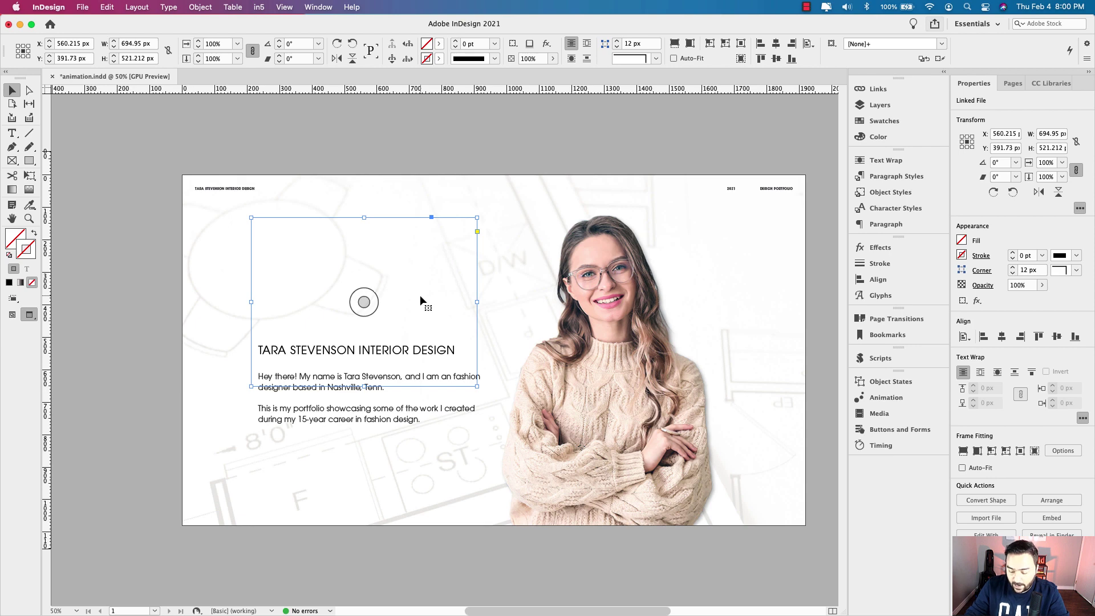
key("Down")
key("Down")
left_click(822, 122)
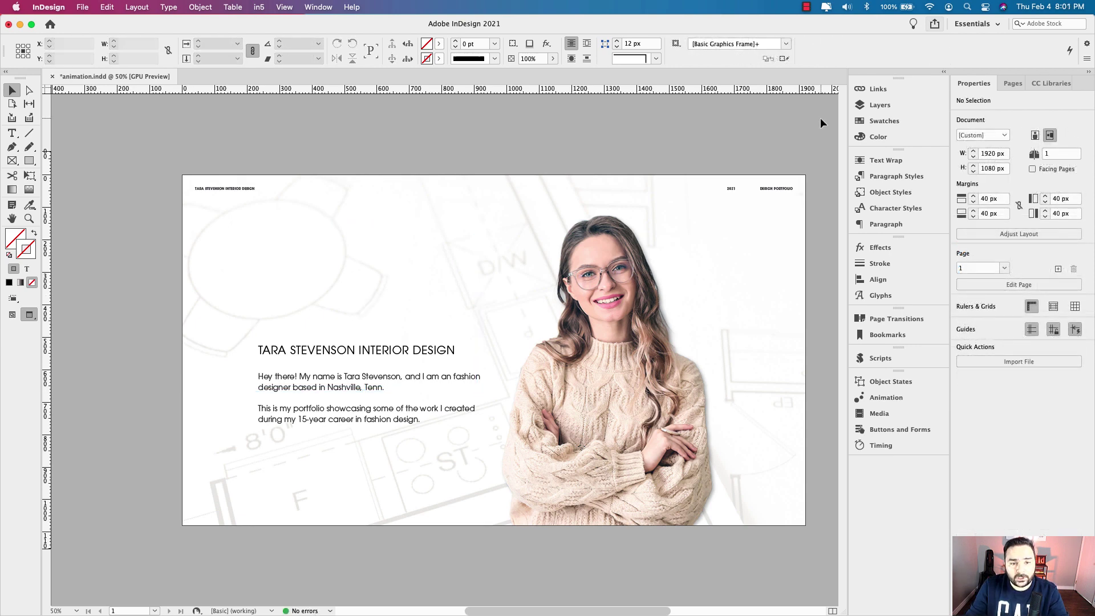
Step: Publish the document online from the Share menu under the title 'text animation 2'
left_click(938, 26)
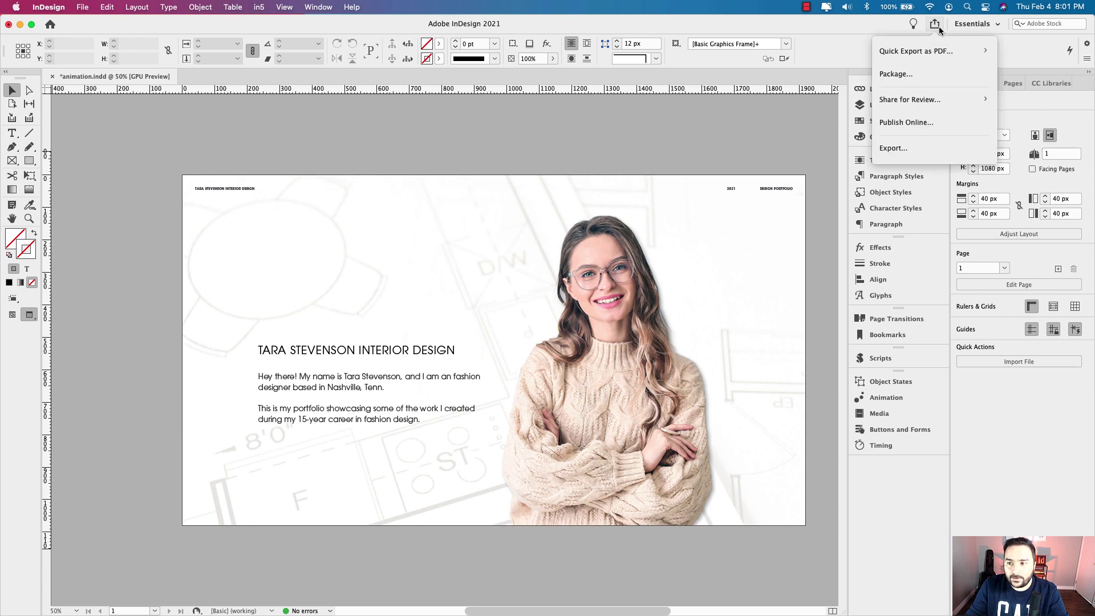
left_click(945, 124)
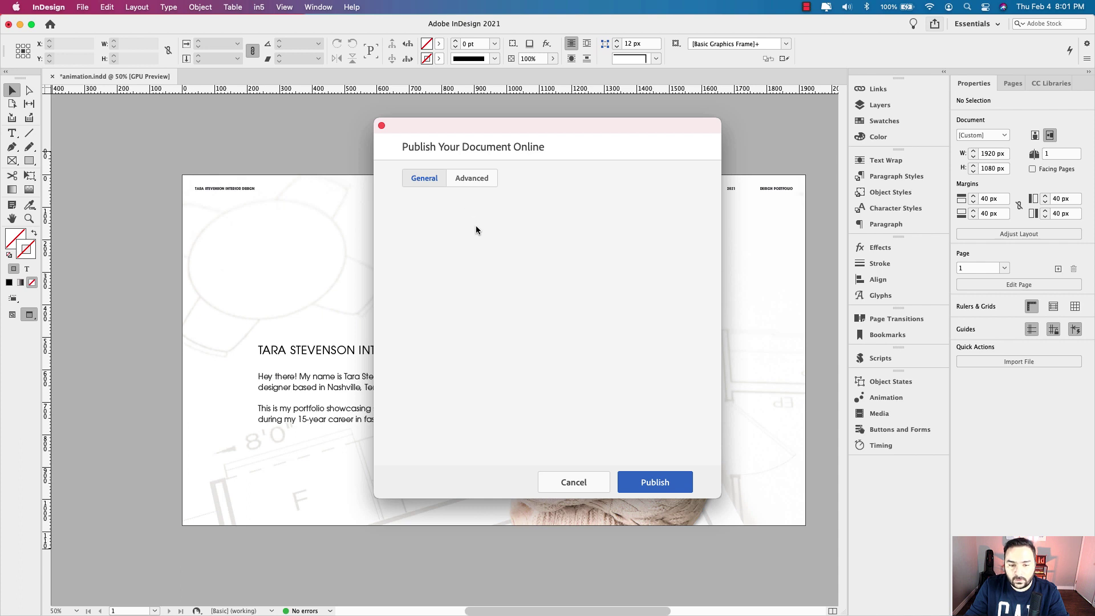
left_click_drag(476, 226, 379, 230)
key("BackSpace")
type("text ")
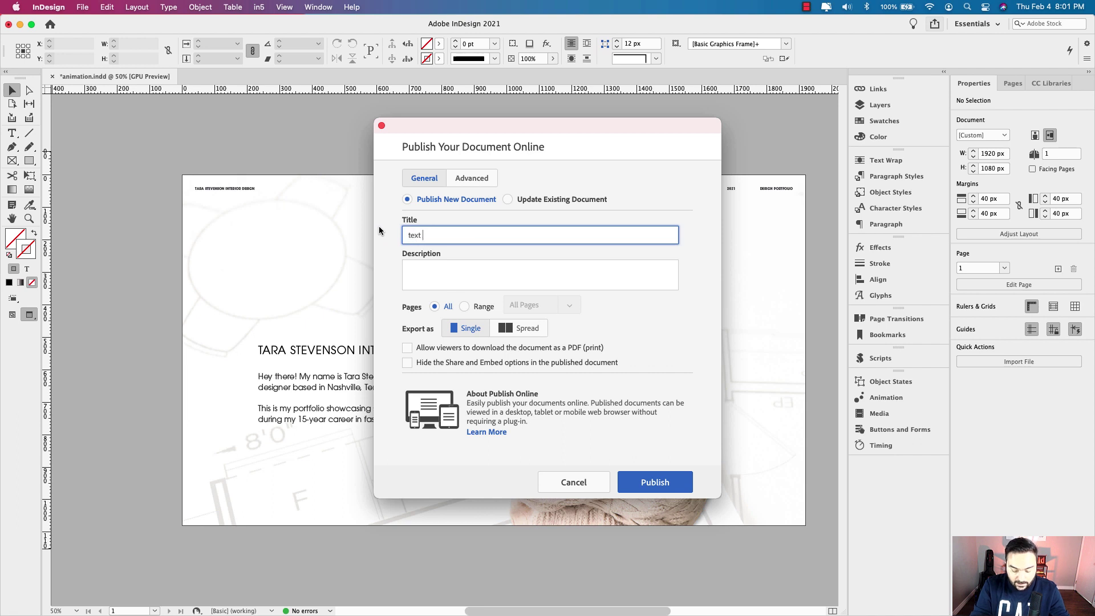
type("animation 2")
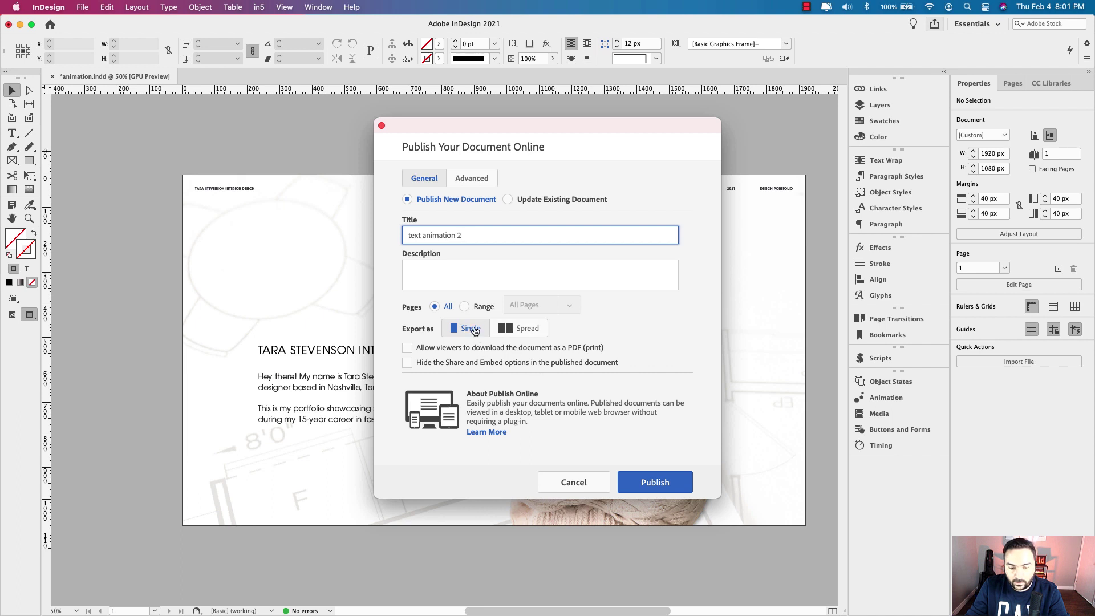
left_click(656, 482)
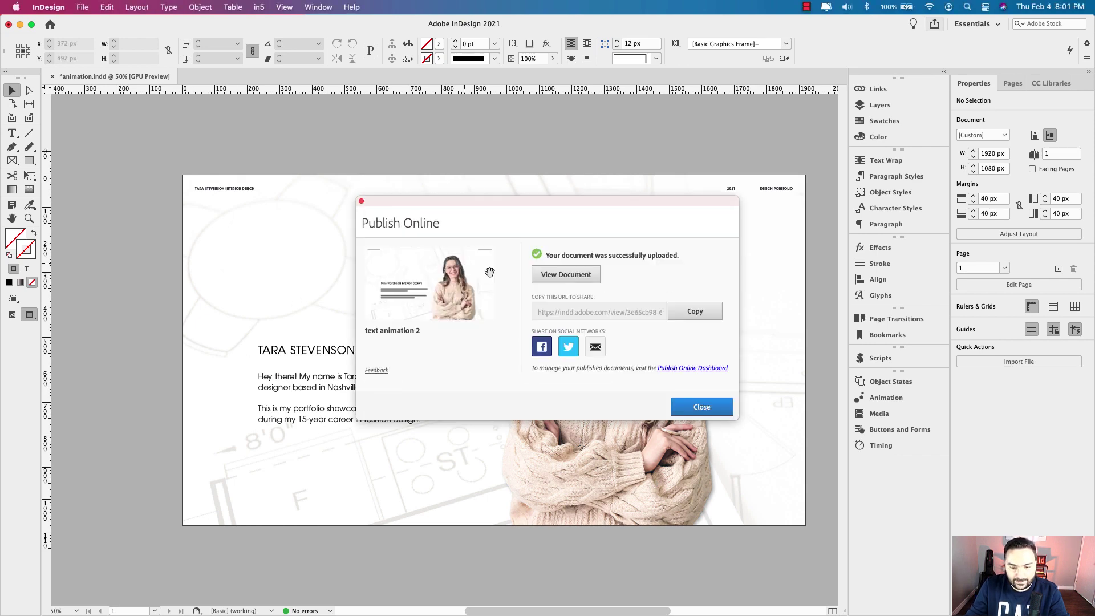
Step: View the published document in Safari and widen the browser window on both sides
left_click(558, 278)
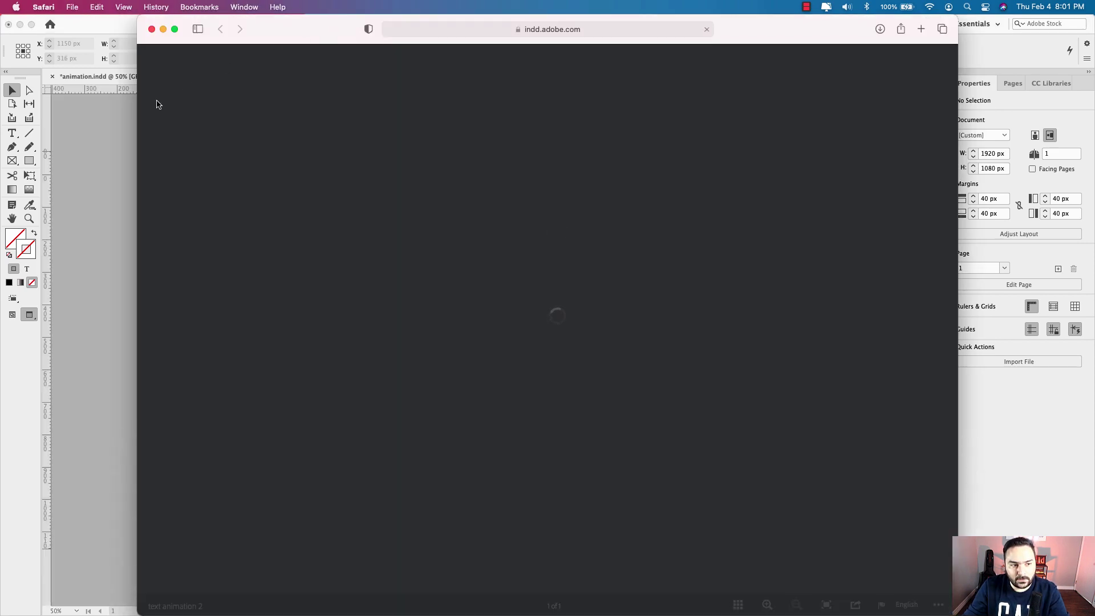
left_click_drag(136, 101, 2, 101)
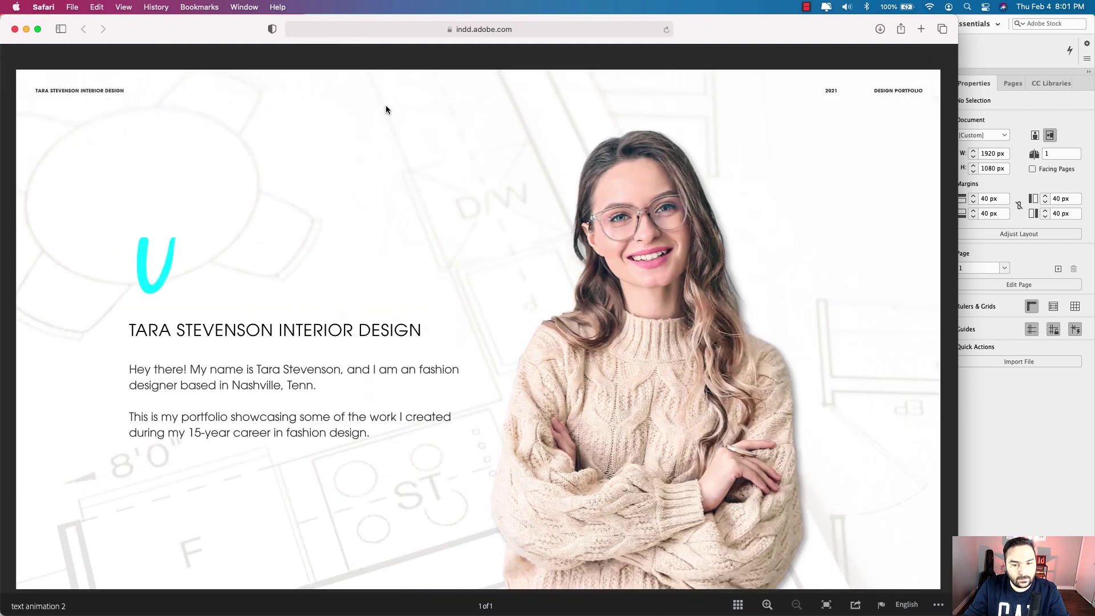
left_click_drag(958, 178, 1094, 178)
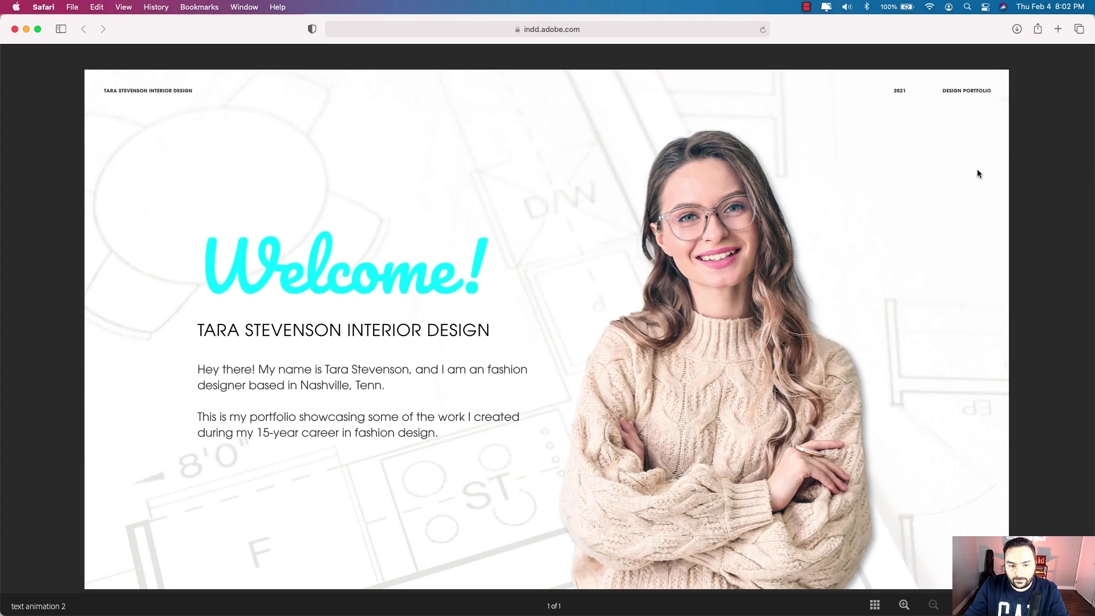
Step: Select the published page's full address and start a new browser tab
left_click(586, 30)
key("super+c")
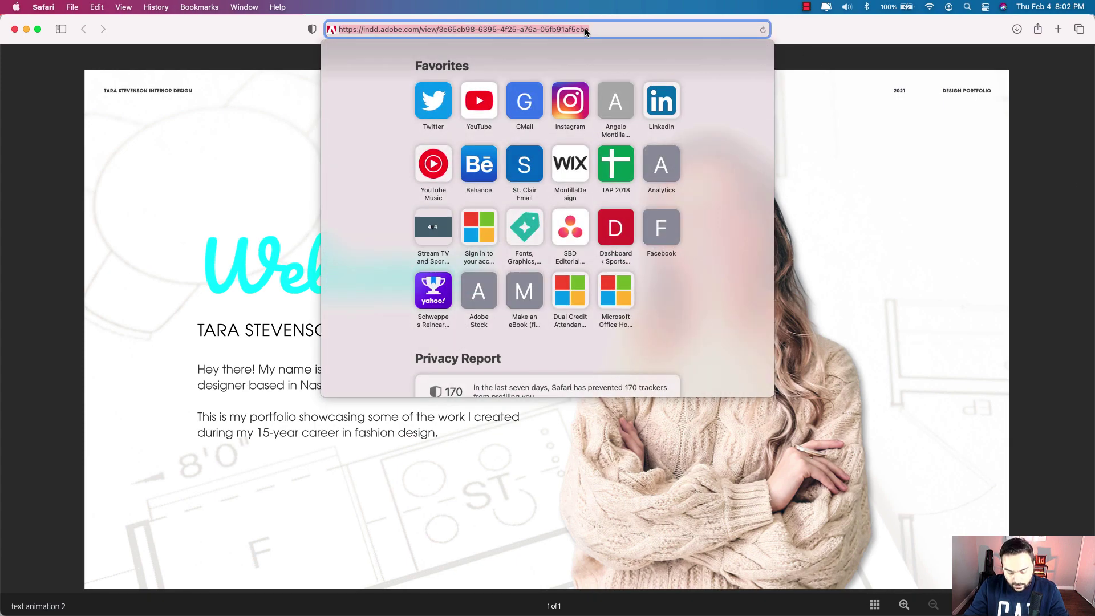
left_click(785, 33)
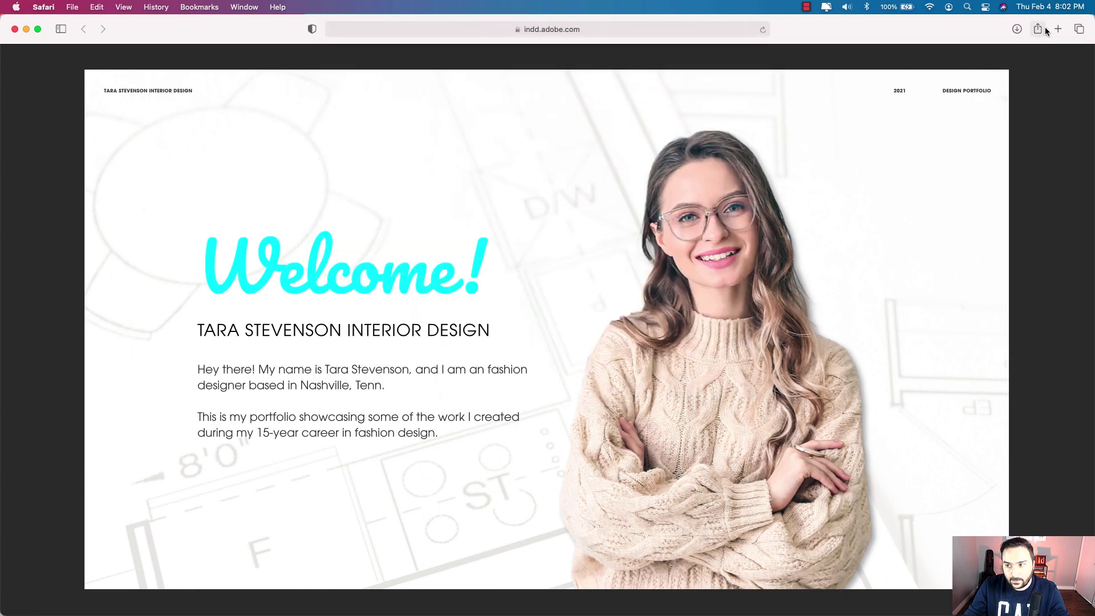
key("super+t")
Step: Paste the published portfolio's indd.adobe.com link into the new tab's address field
key("super+v")
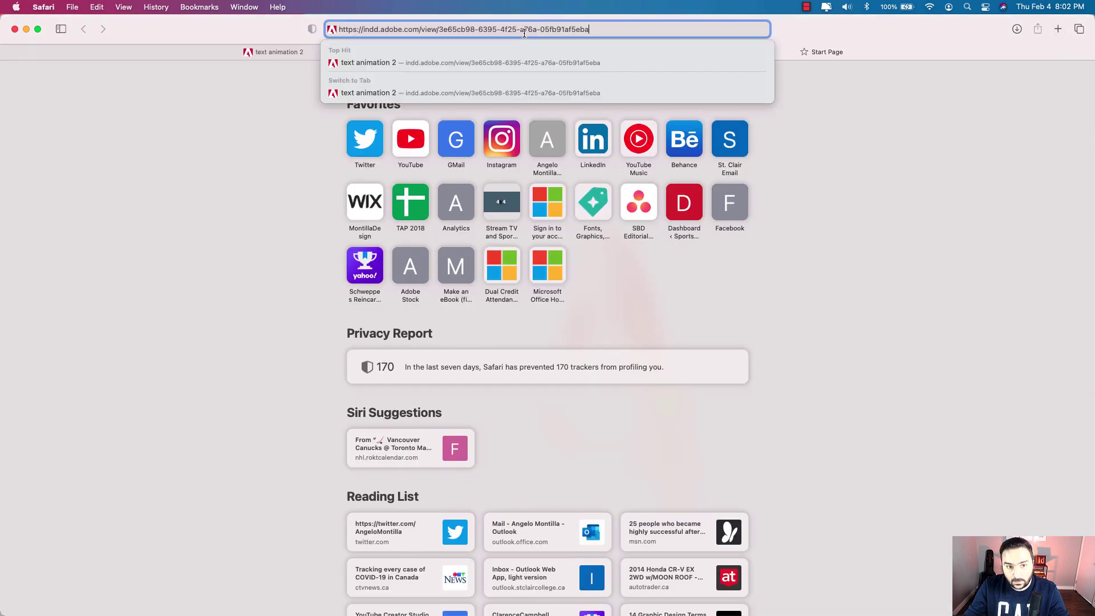